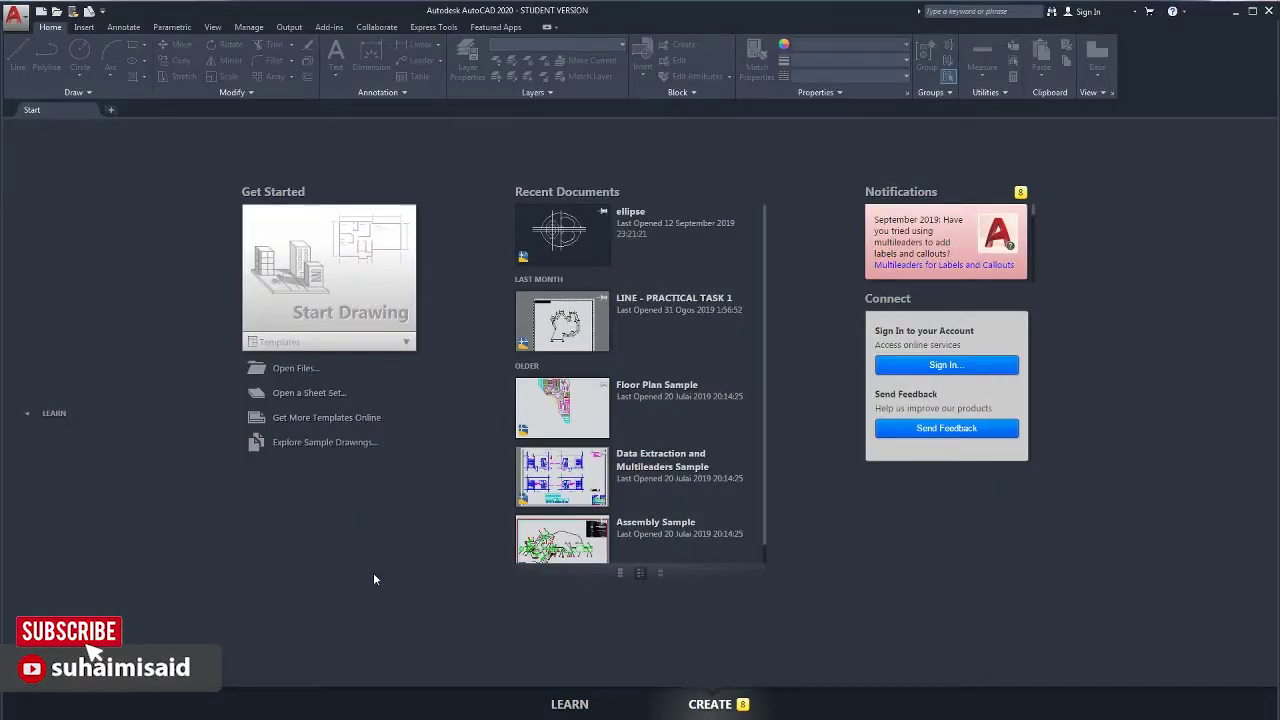
# Create a new drawing using Open with no Template – Metric
pyautogui.click(42, 12)
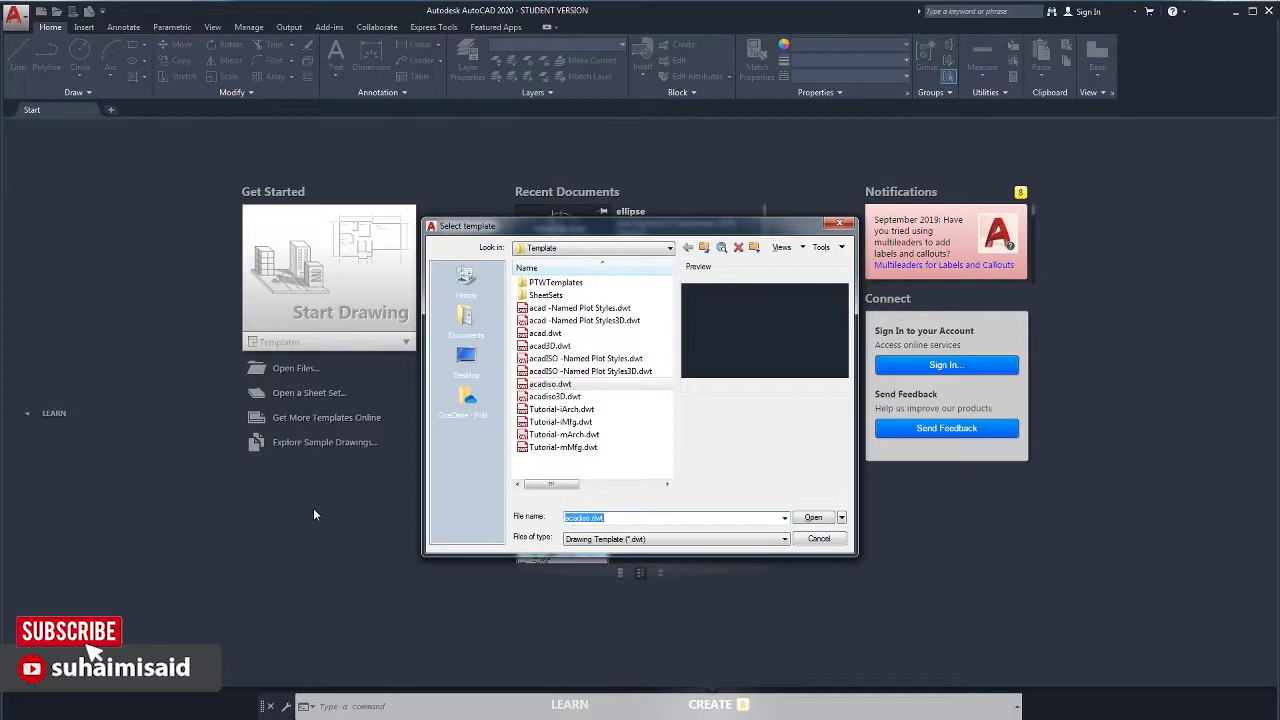
pyautogui.click(843, 517)
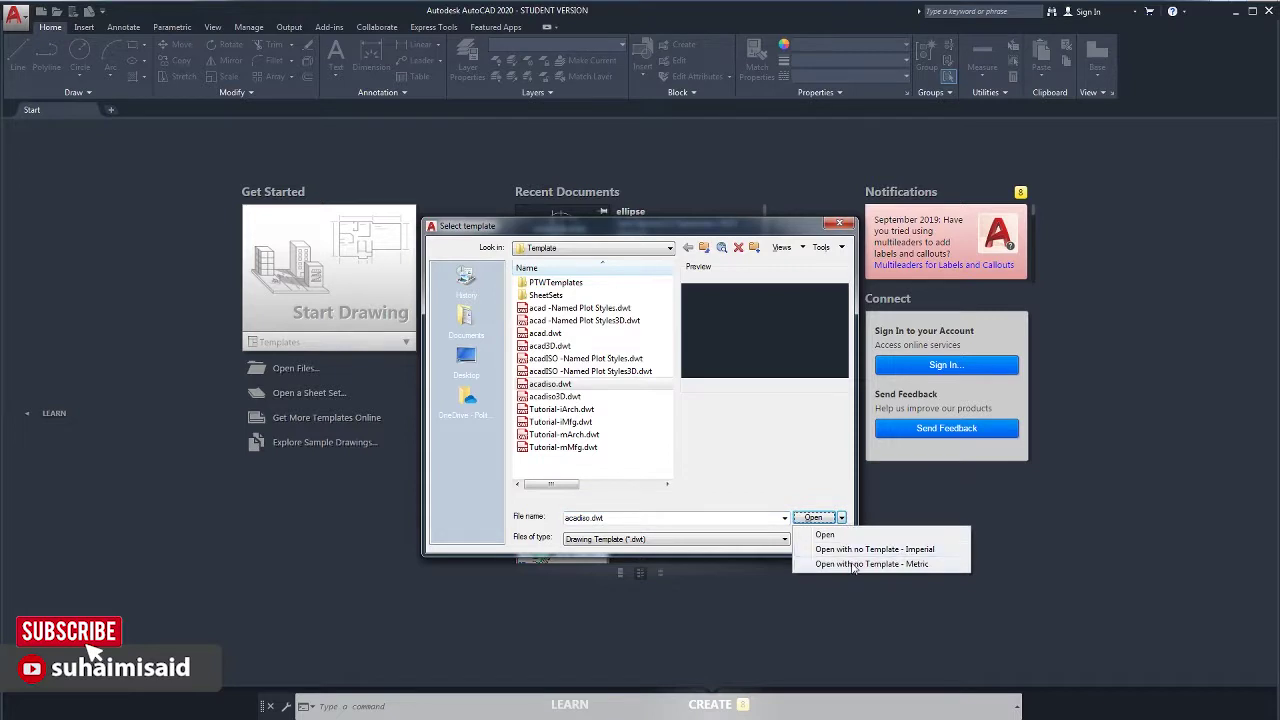
pyautogui.click(887, 565)
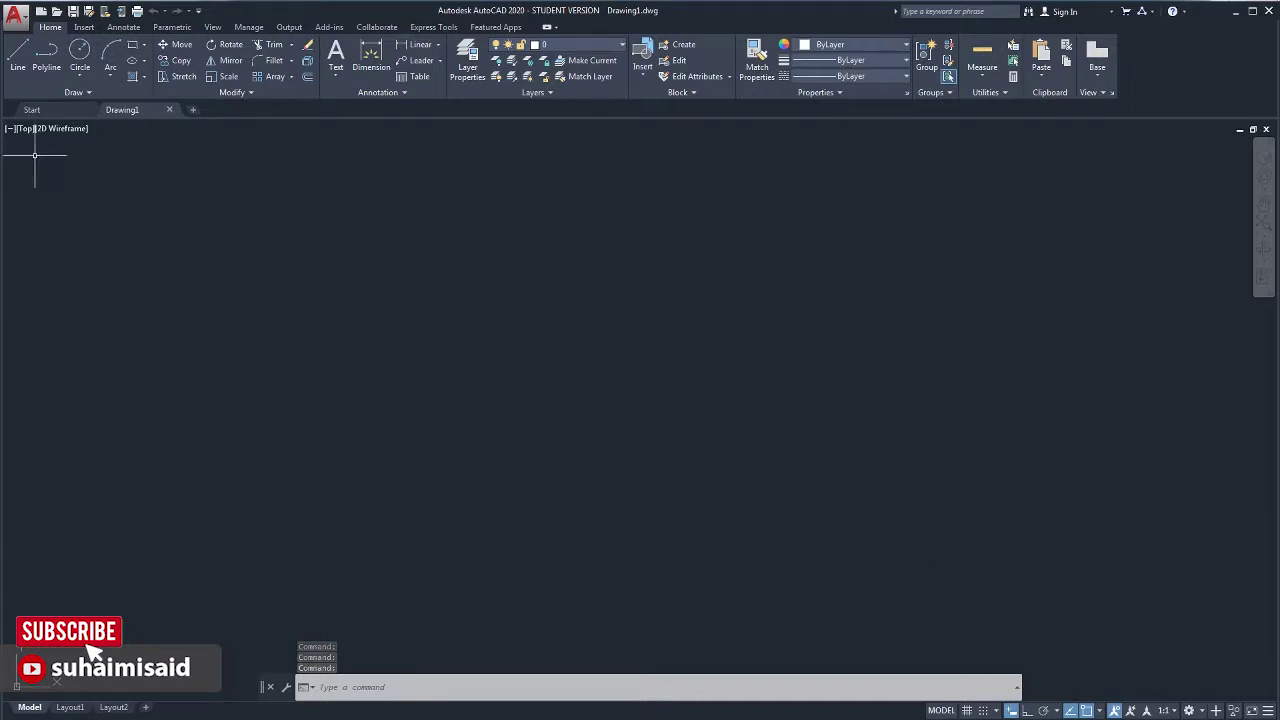
pyautogui.click(18, 55)
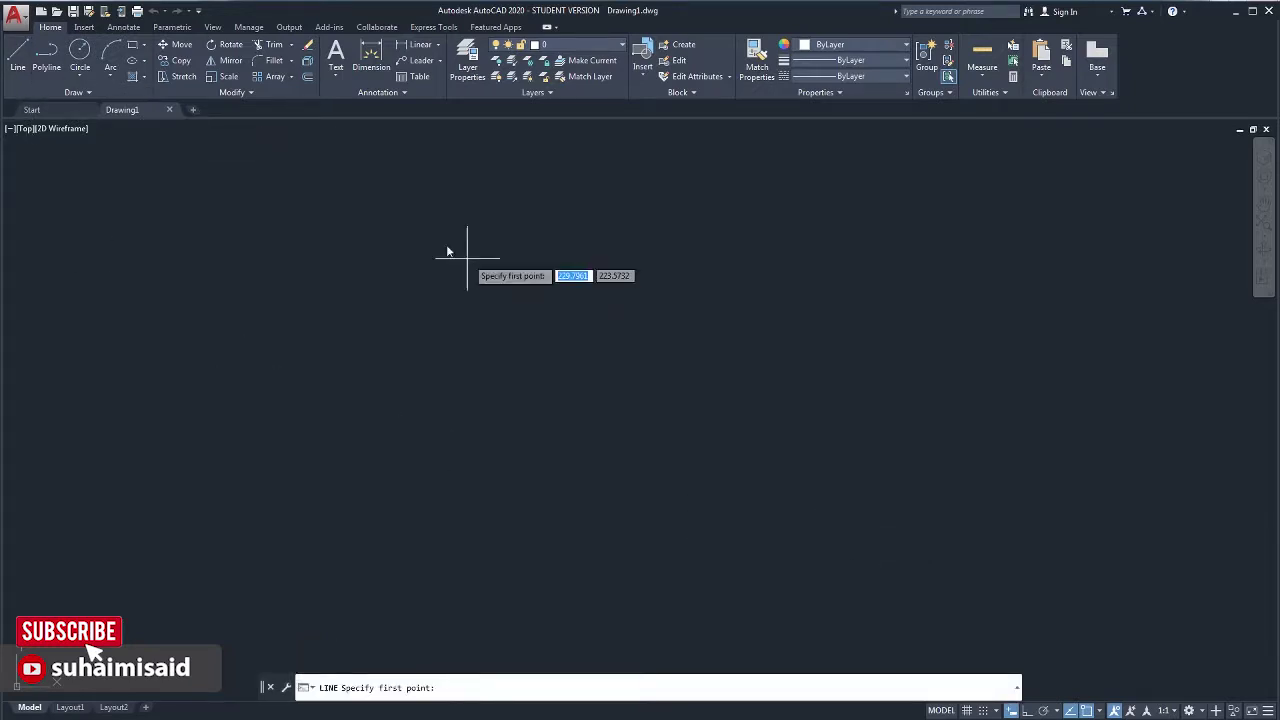
# With Ortho on, draw a horizontal centre line and a vertical line crossing it
pyautogui.click(337, 418)
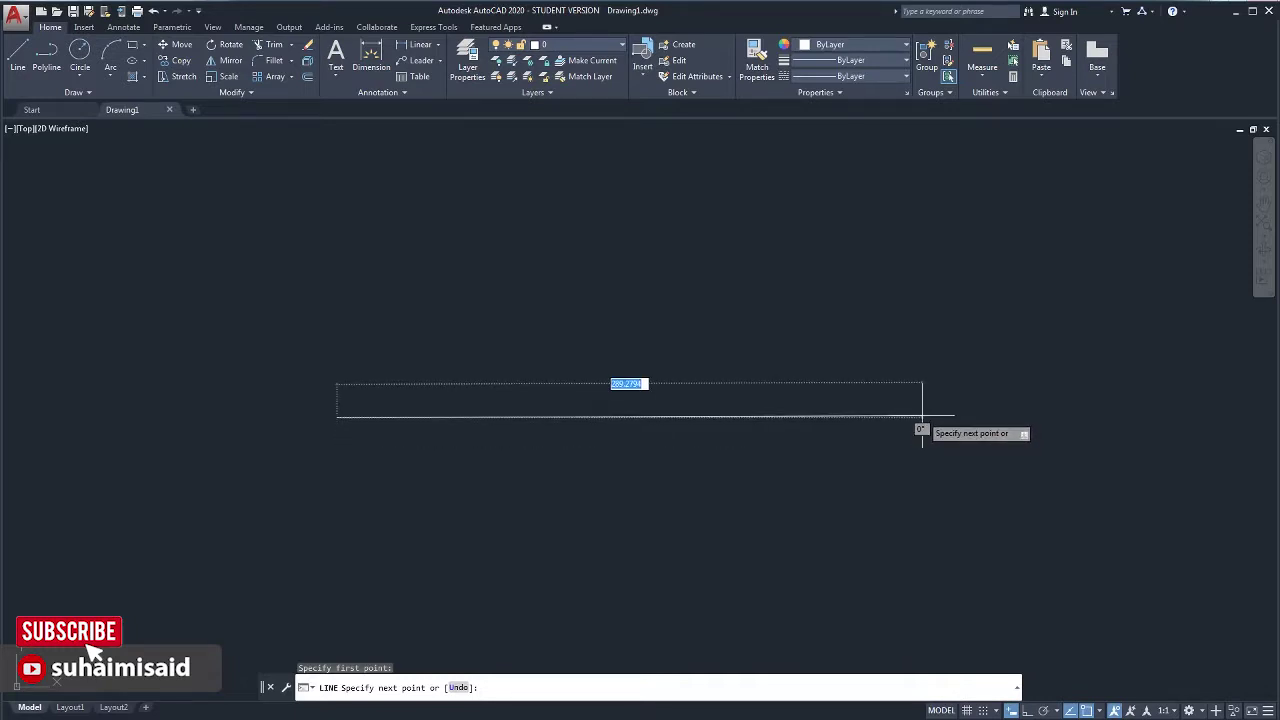
pyautogui.press('F8')
pyautogui.click(921, 417)
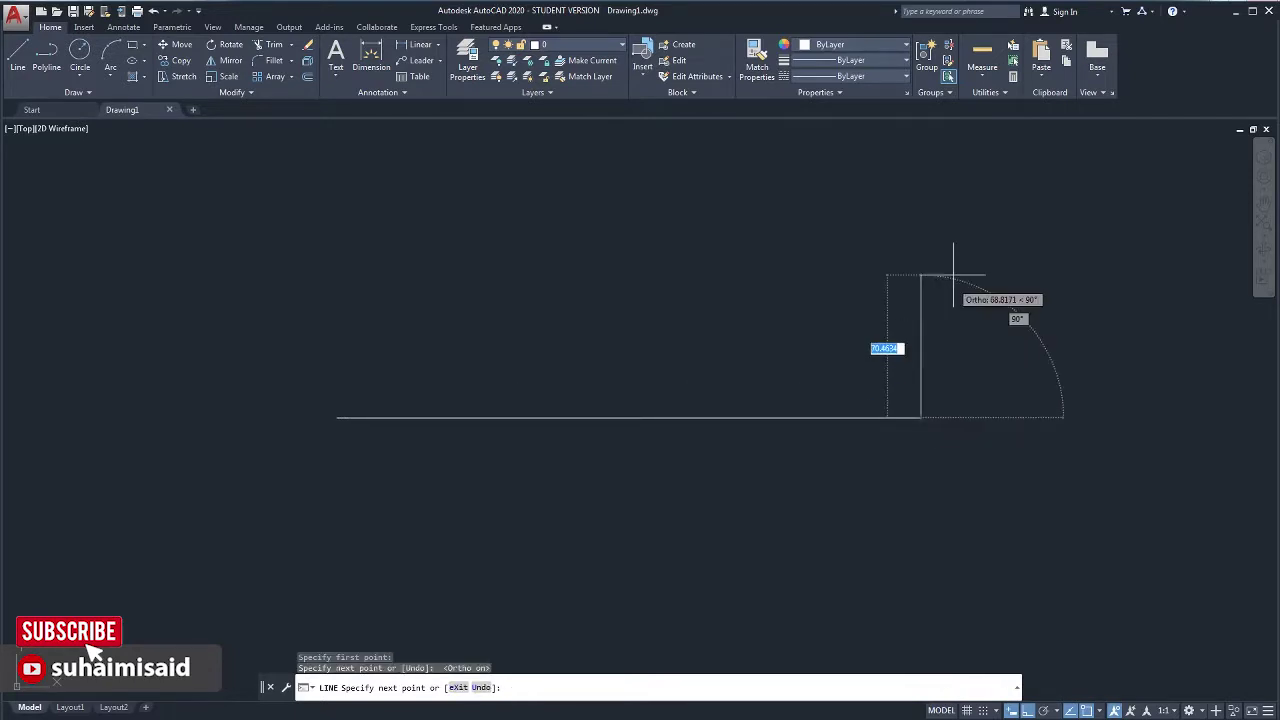
pyautogui.click(18, 55)
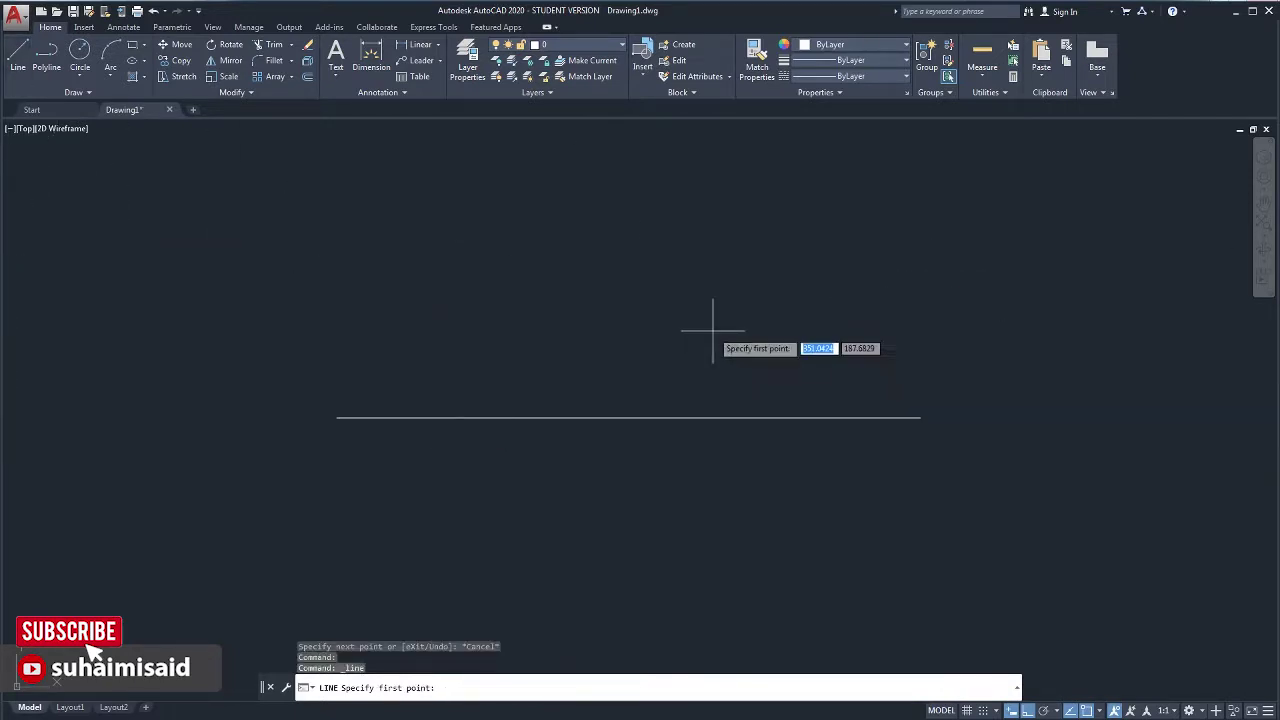
pyautogui.click(627, 188)
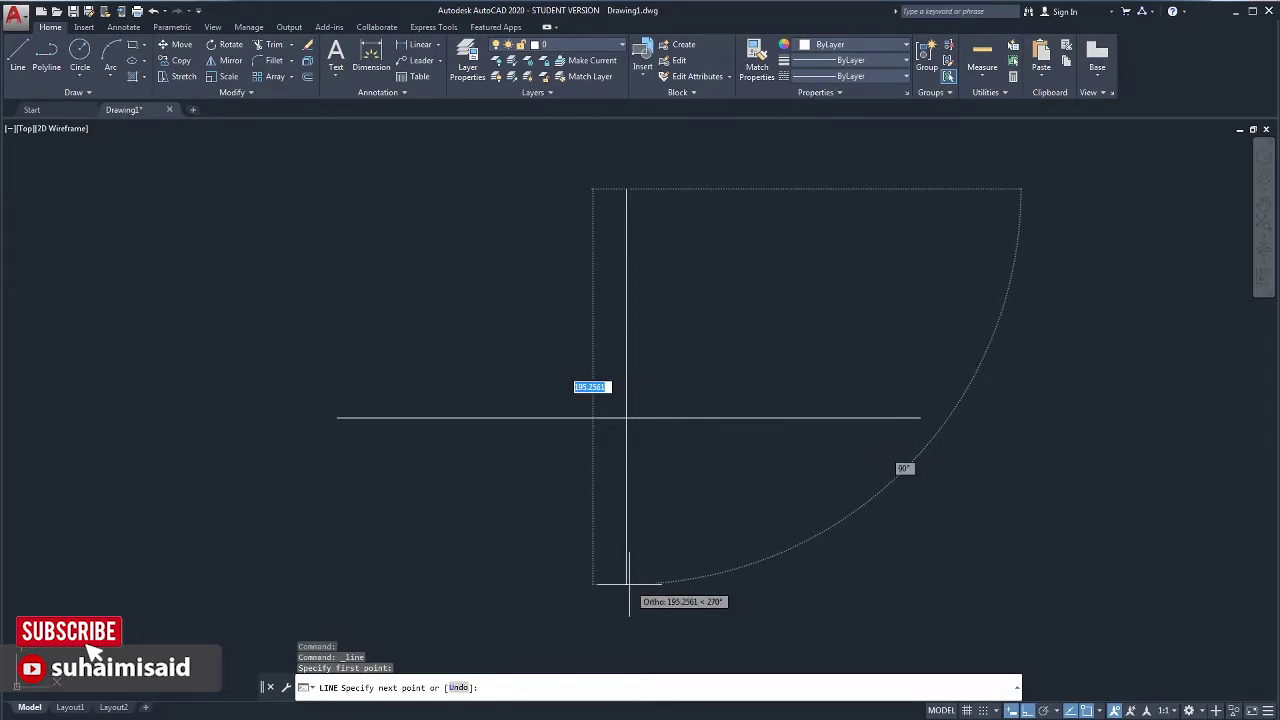
pyautogui.click(629, 583)
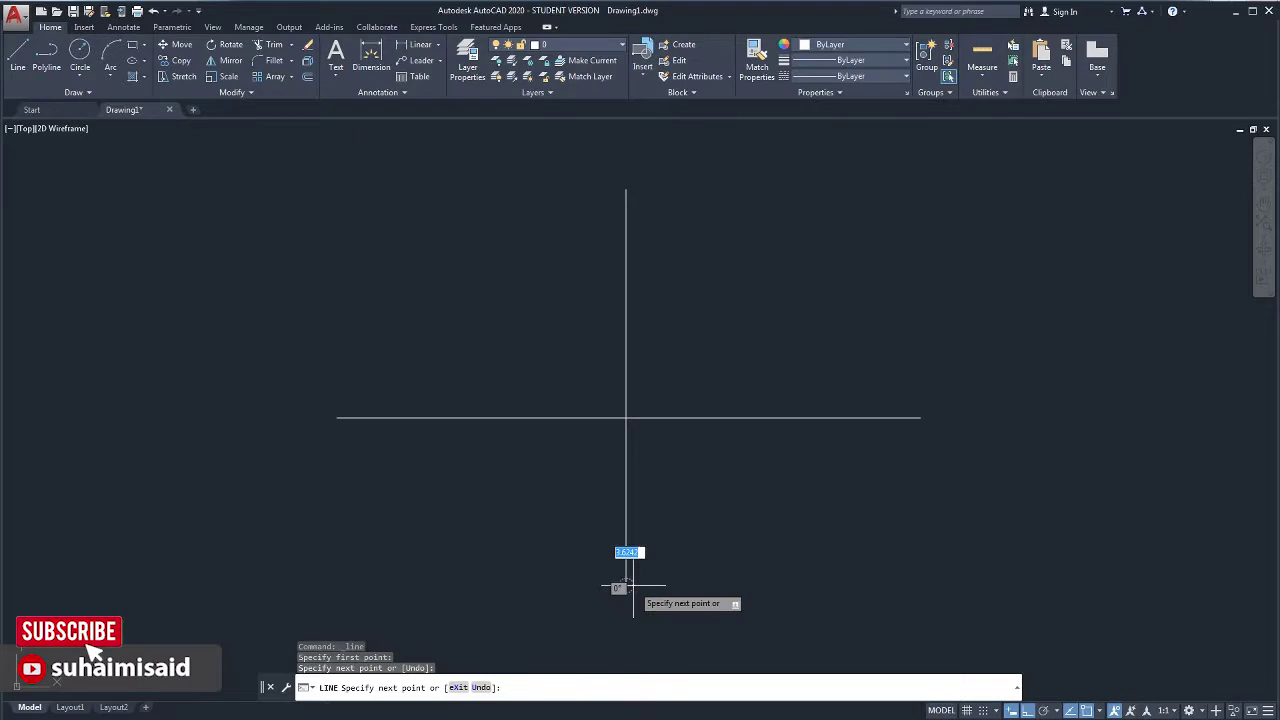
pyautogui.click(148, 59)
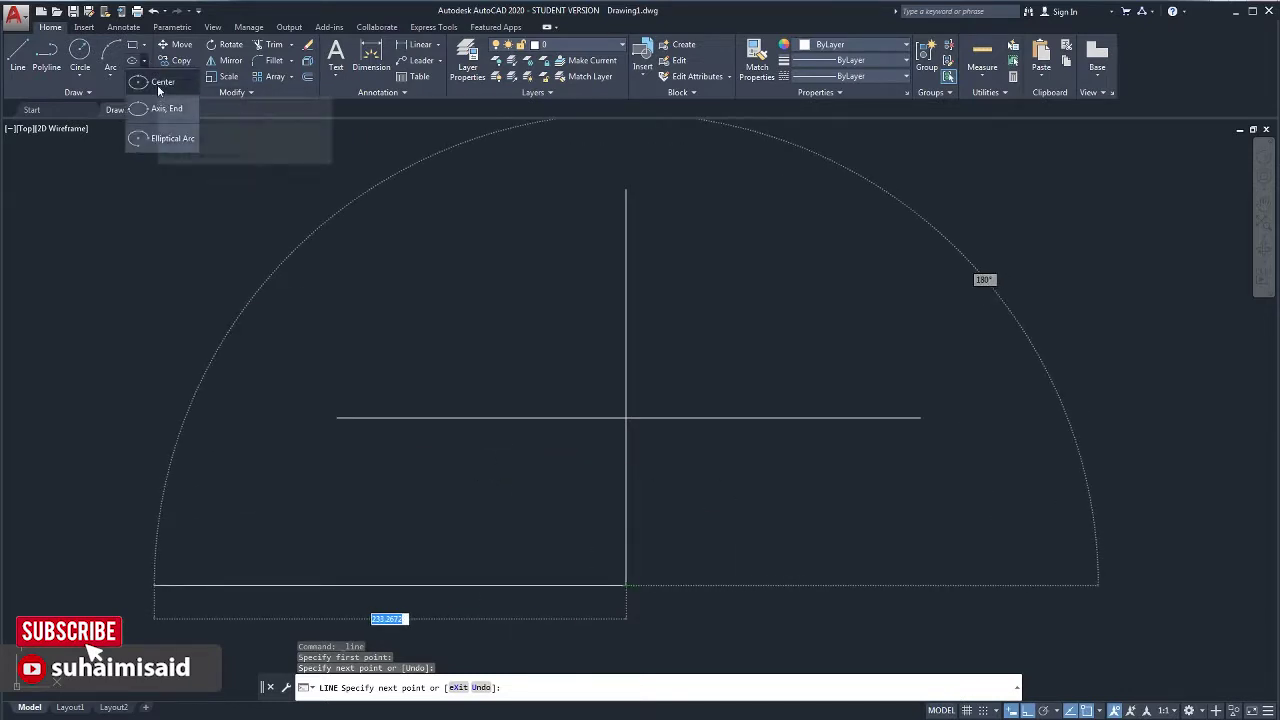
# Draw a centre ellipse at the line crossing with axis radii 200 and 100
pyautogui.click(158, 83)
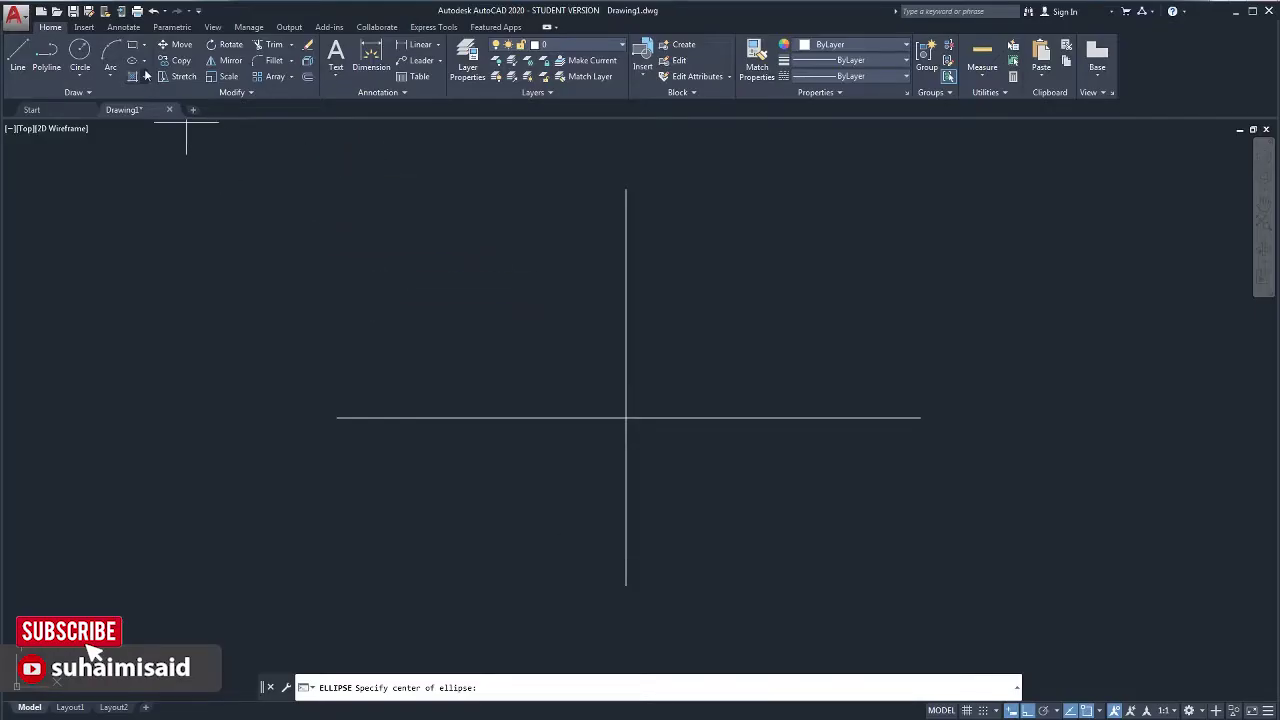
pyautogui.click(143, 64)
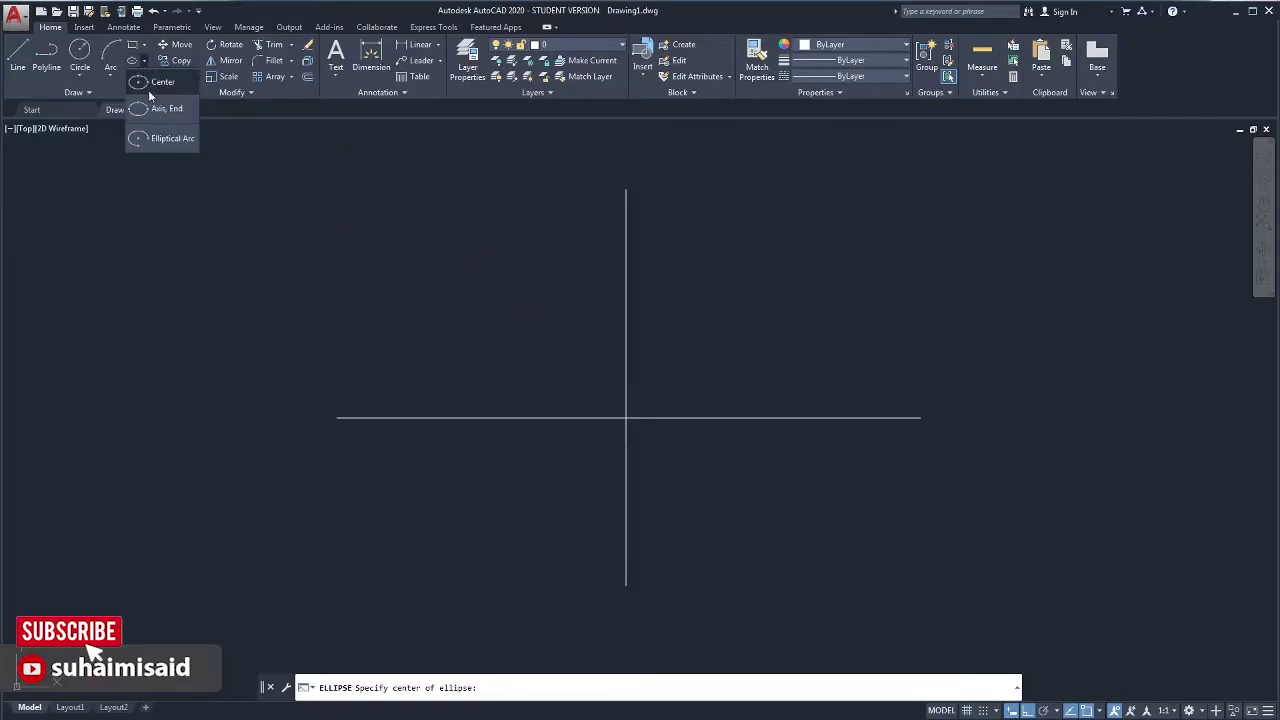
pyautogui.click(150, 86)
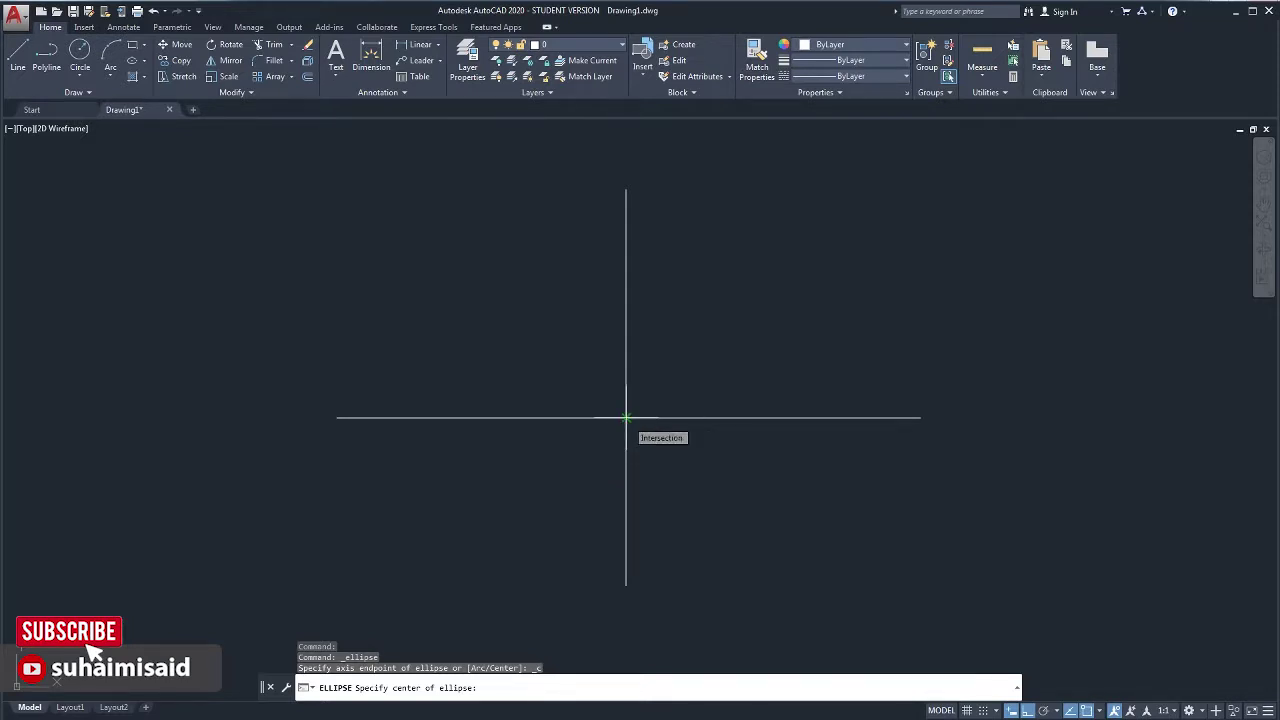
pyautogui.click(626, 417)
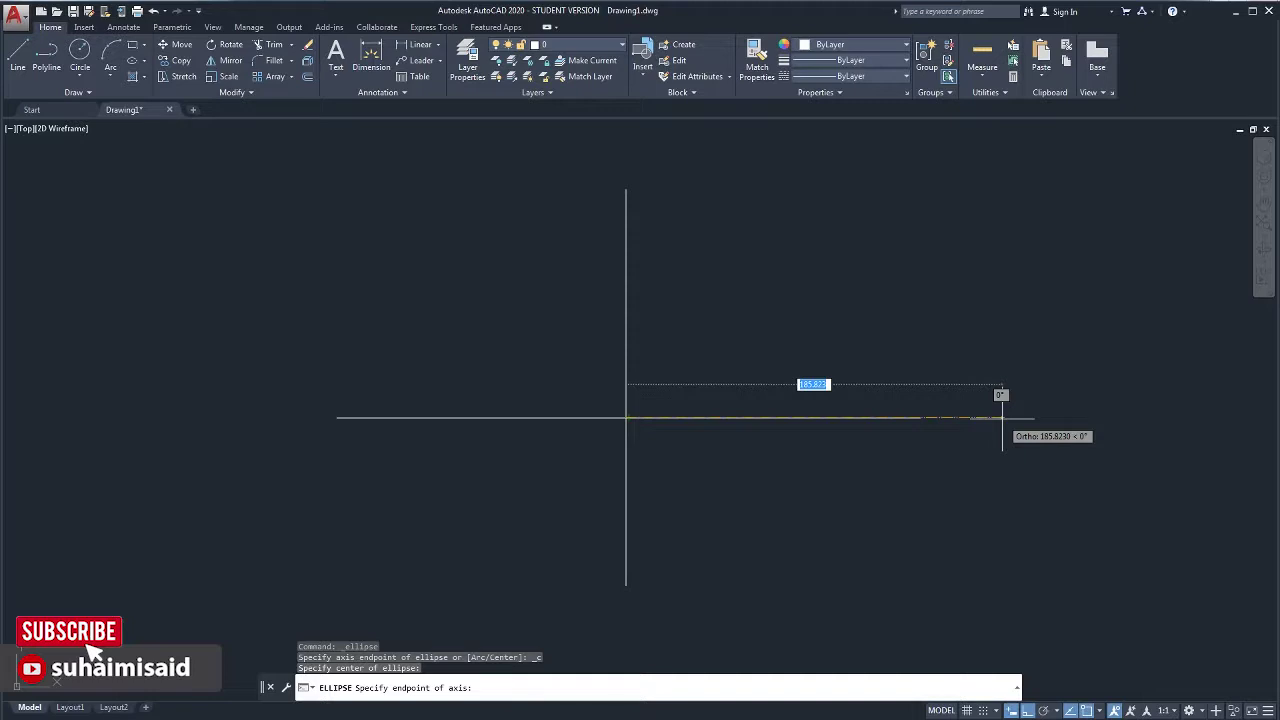
pyautogui.write('200')
pyautogui.press('Return')
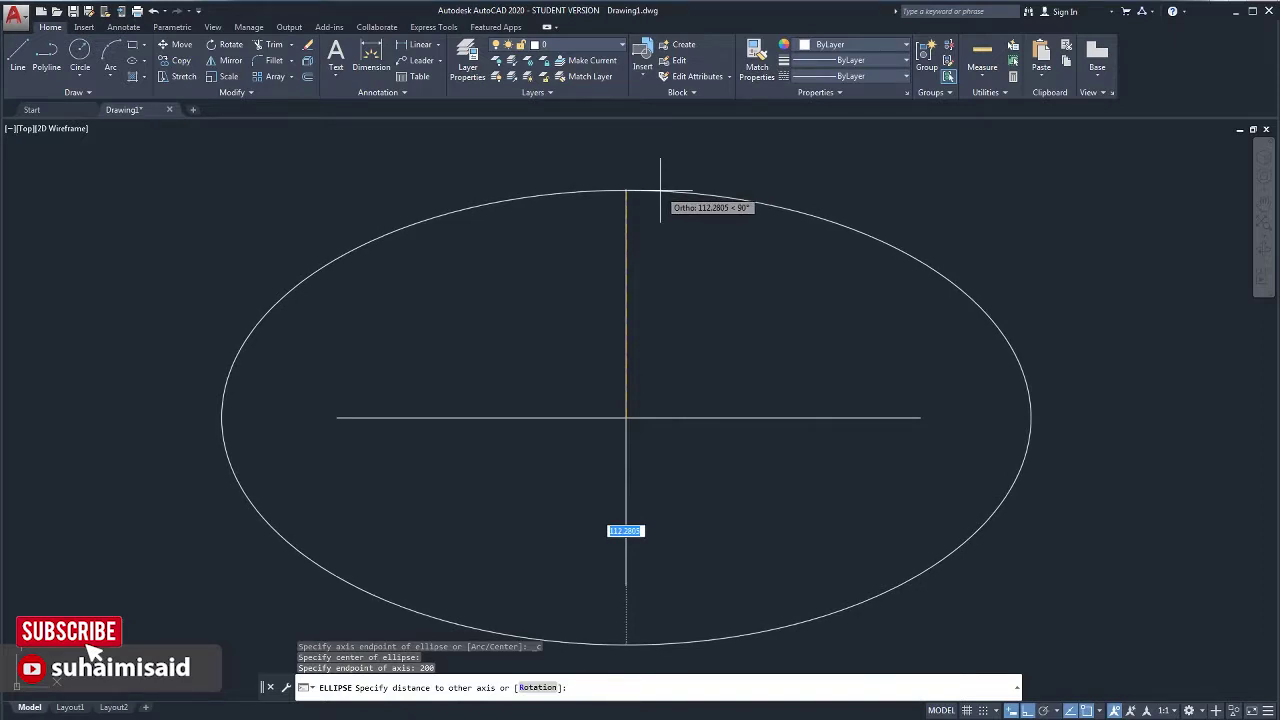
pyautogui.write('100')
pyautogui.press('Return')
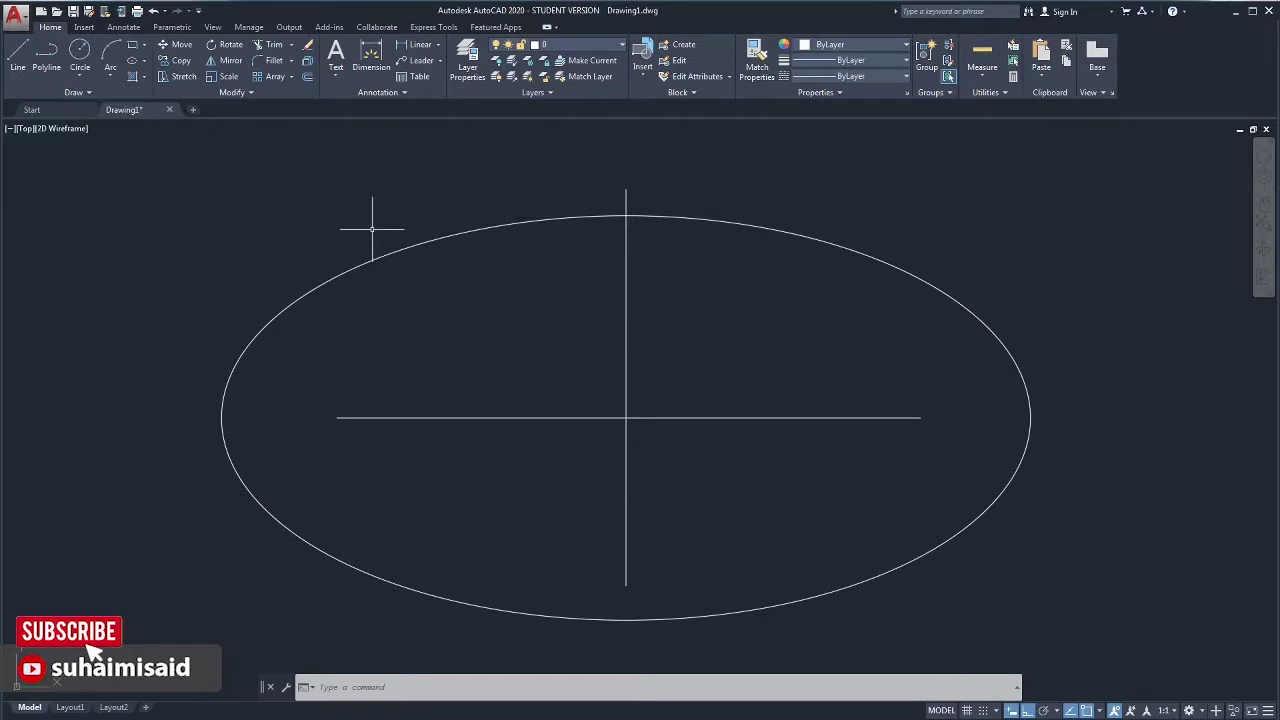
# Offset the ellipse inward twice at distance 20, then bring up the reference image
pyautogui.click(308, 78)
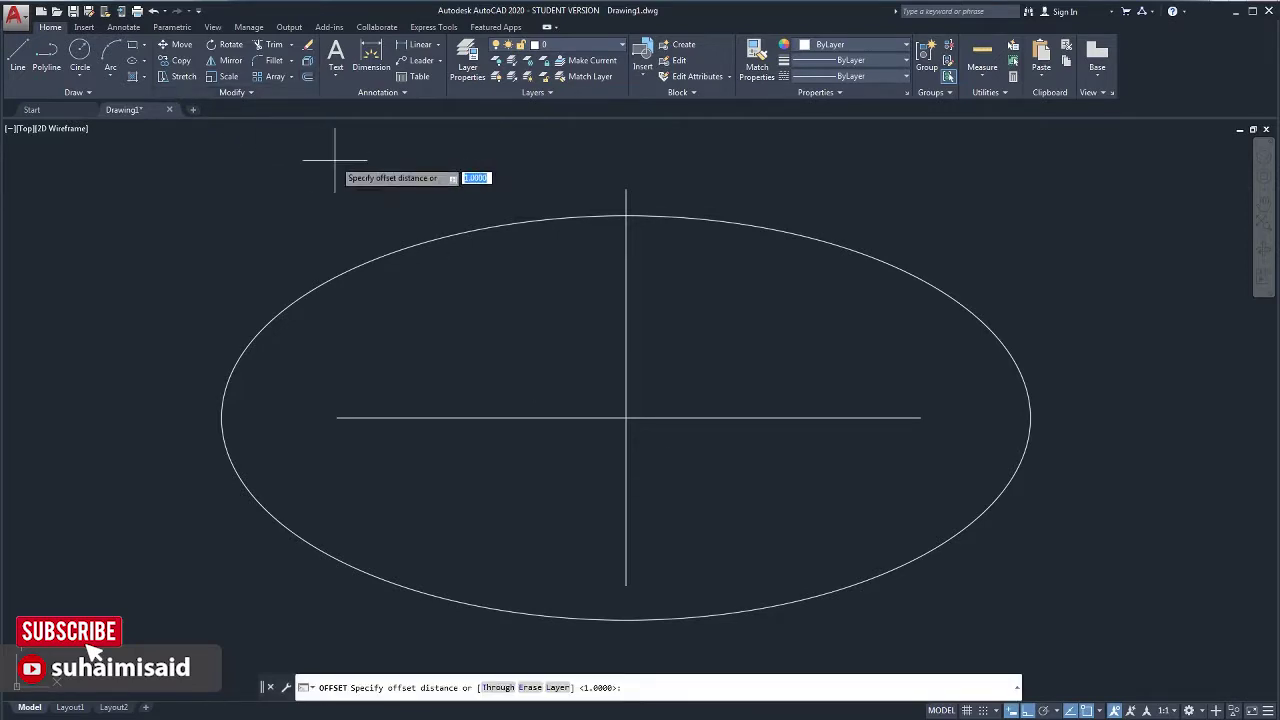
pyautogui.write('20')
pyautogui.press('Return')
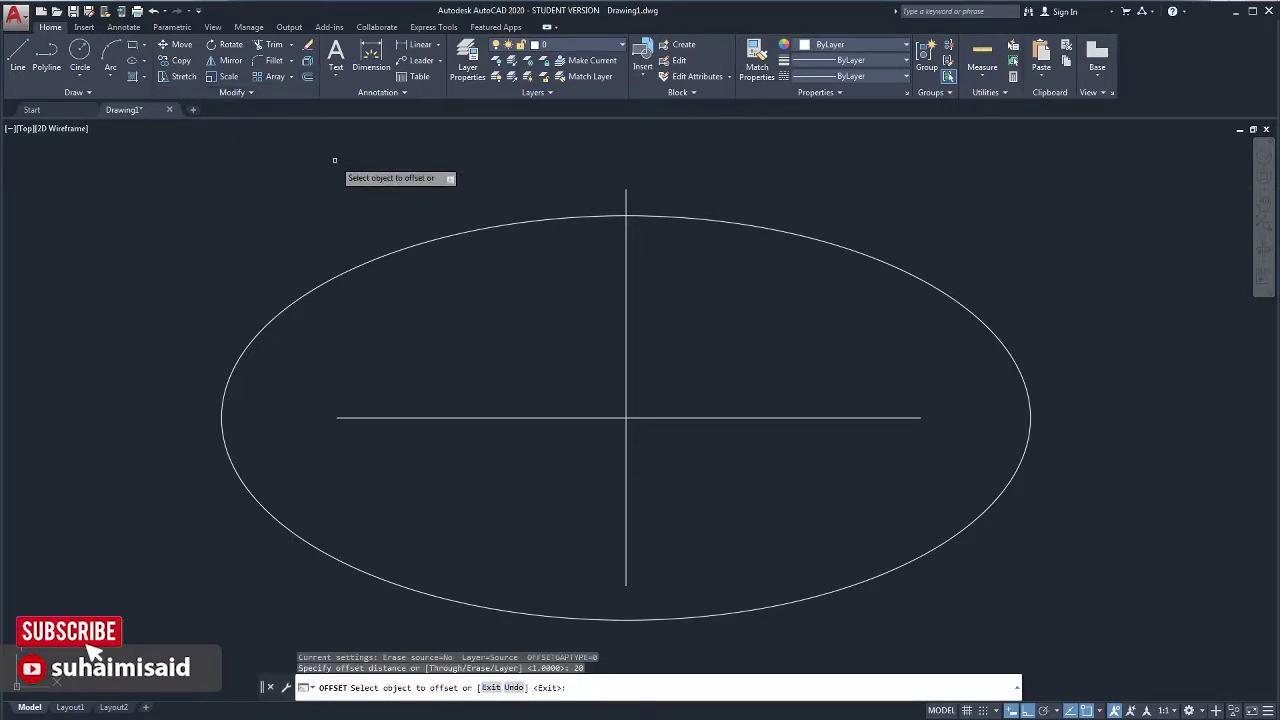
pyautogui.click(787, 230)
pyautogui.click(777, 255)
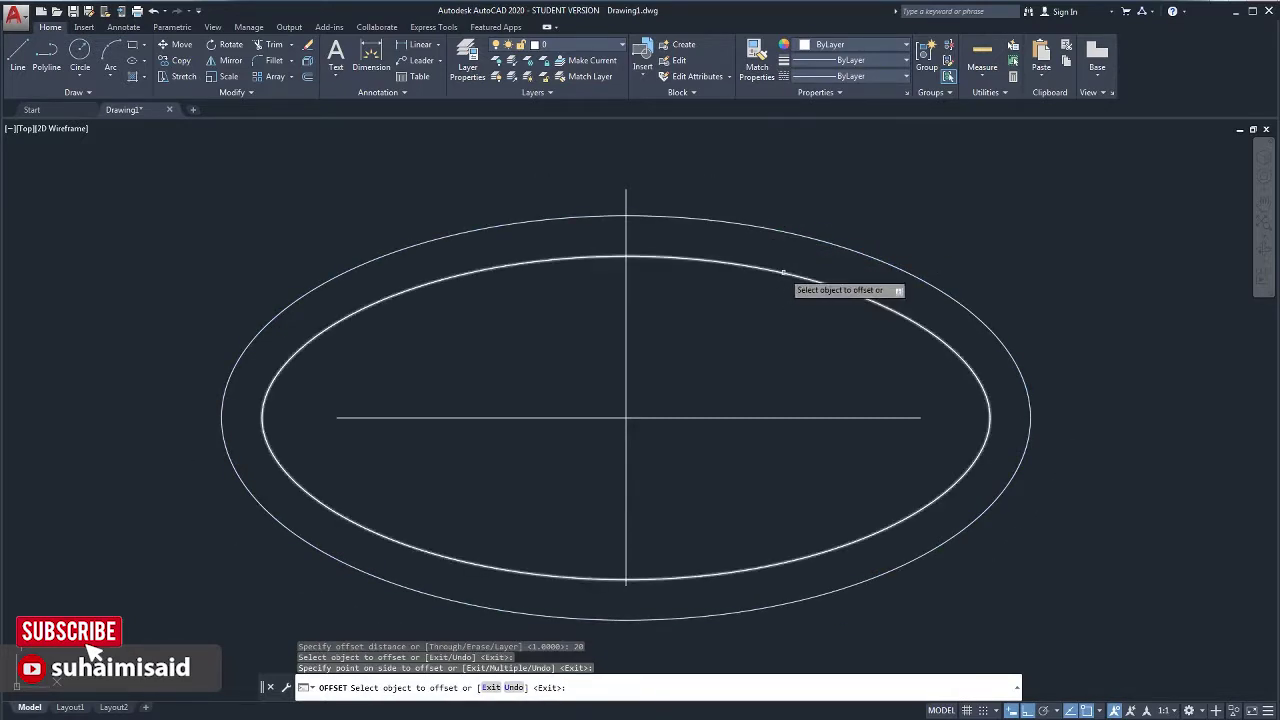
pyautogui.click(783, 271)
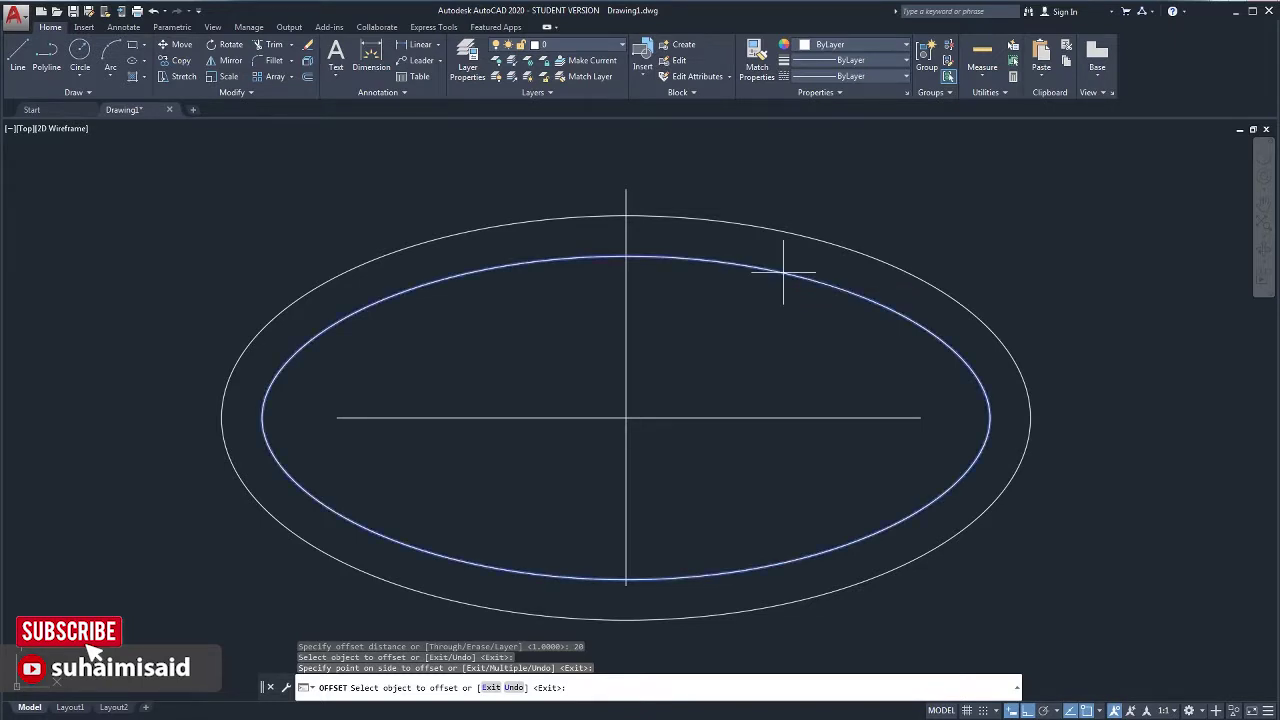
pyautogui.click(765, 351)
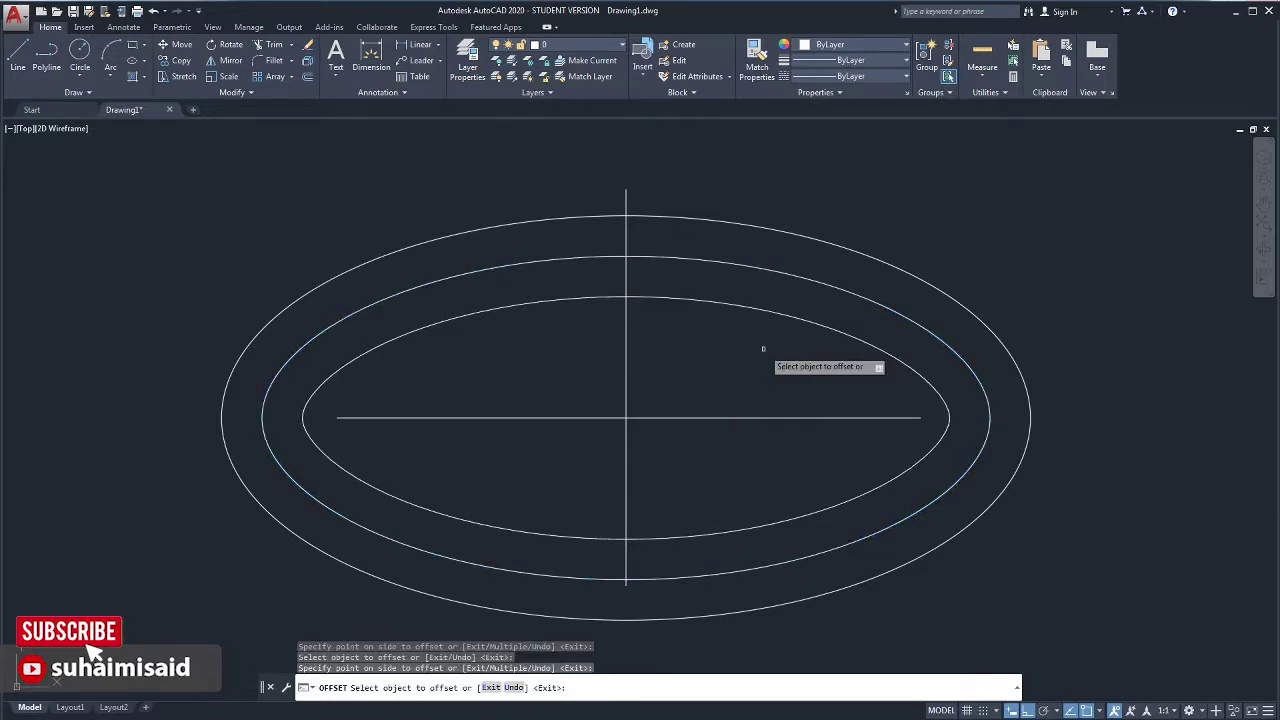
pyautogui.hotkey('alt', 'Tab')
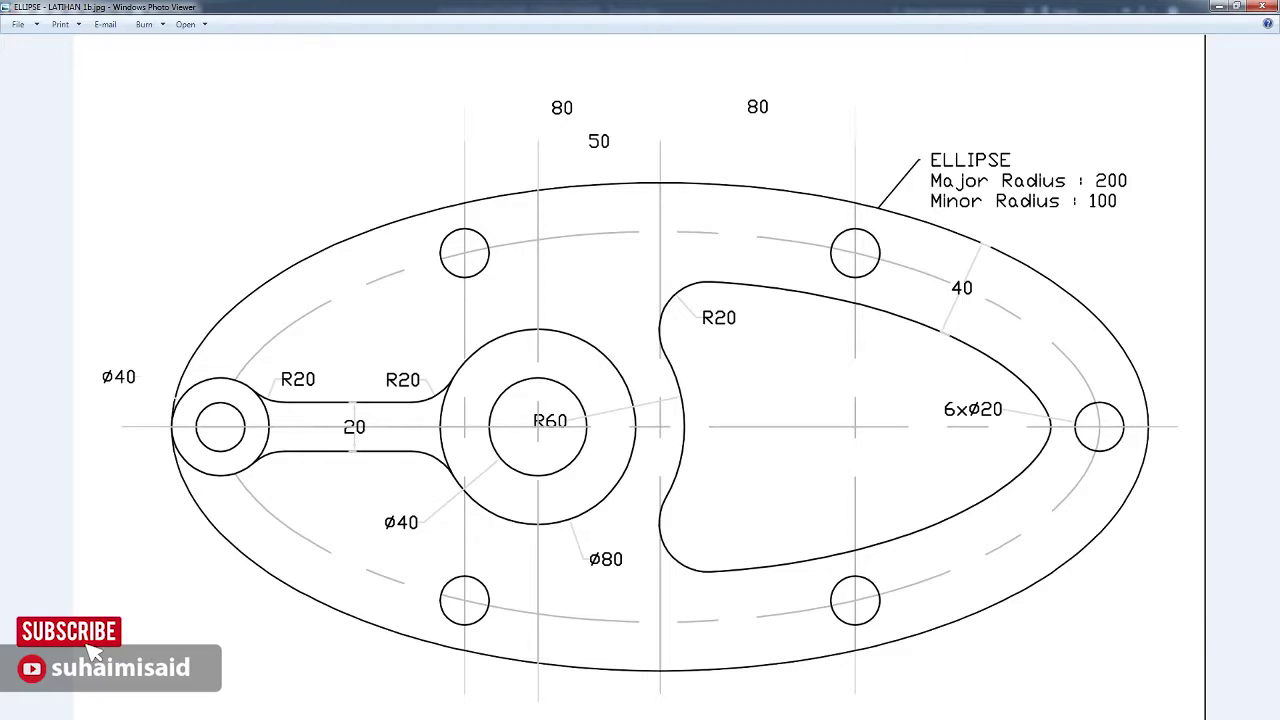
# Back in AutoCAD, offset the vertical centre line 50 to the left
pyautogui.hotkey('alt', 'Tab')
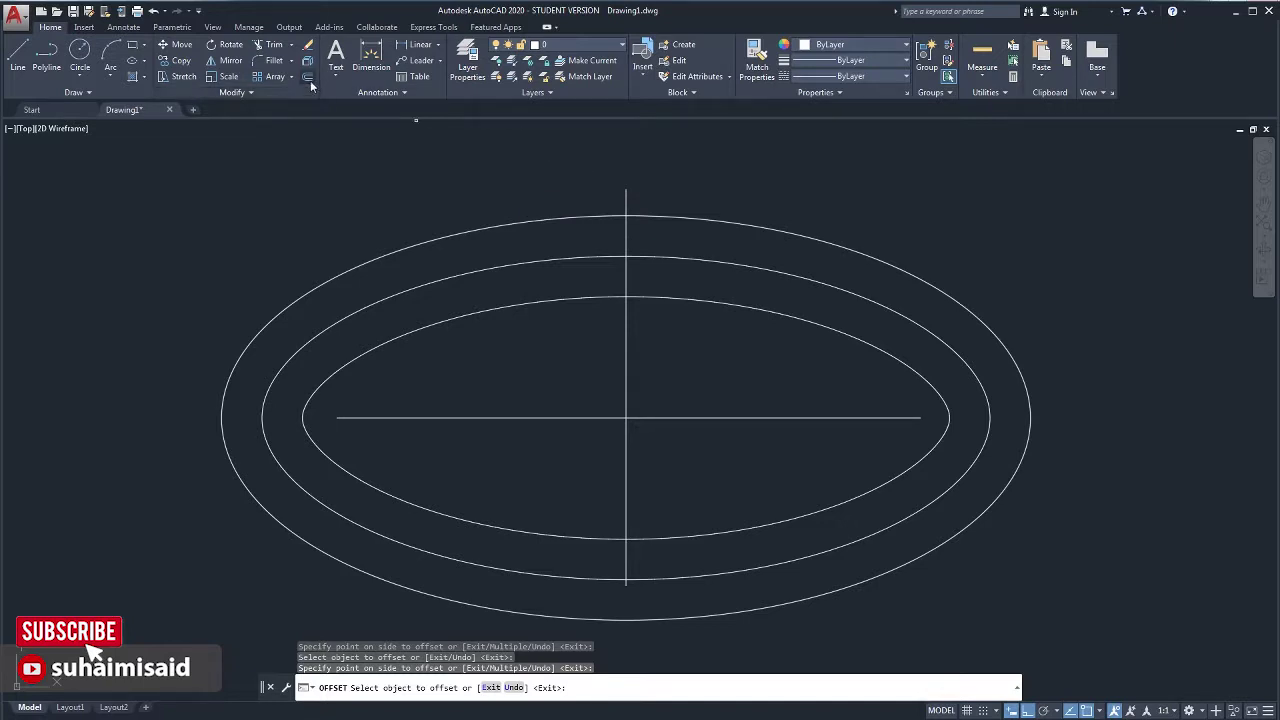
pyautogui.click(309, 78)
pyautogui.write('50')
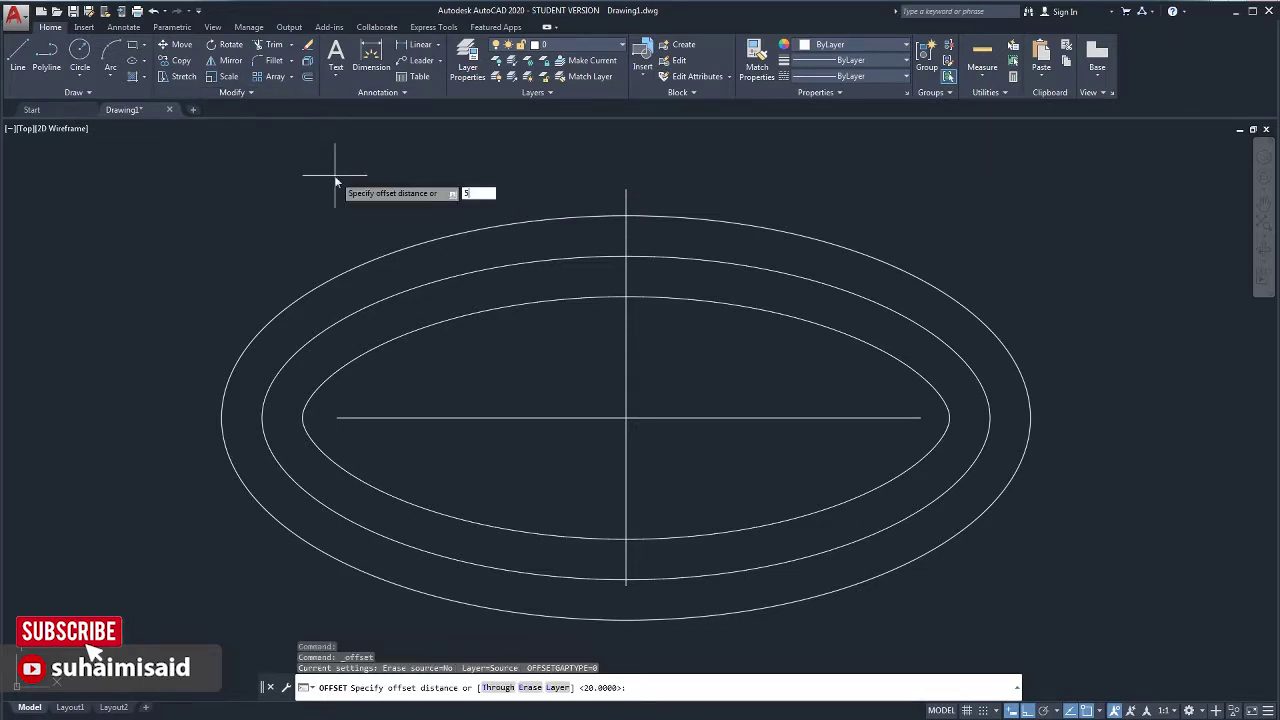
pyautogui.press('Return')
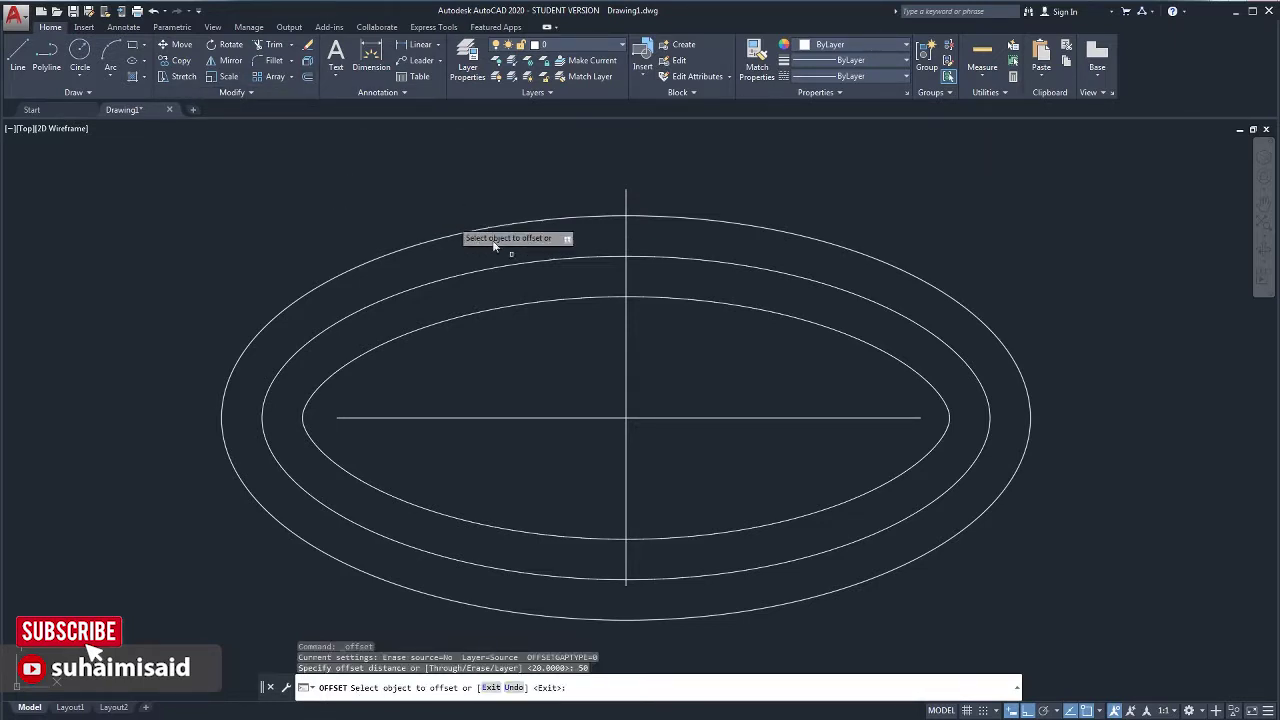
pyautogui.click(626, 349)
pyautogui.click(568, 354)
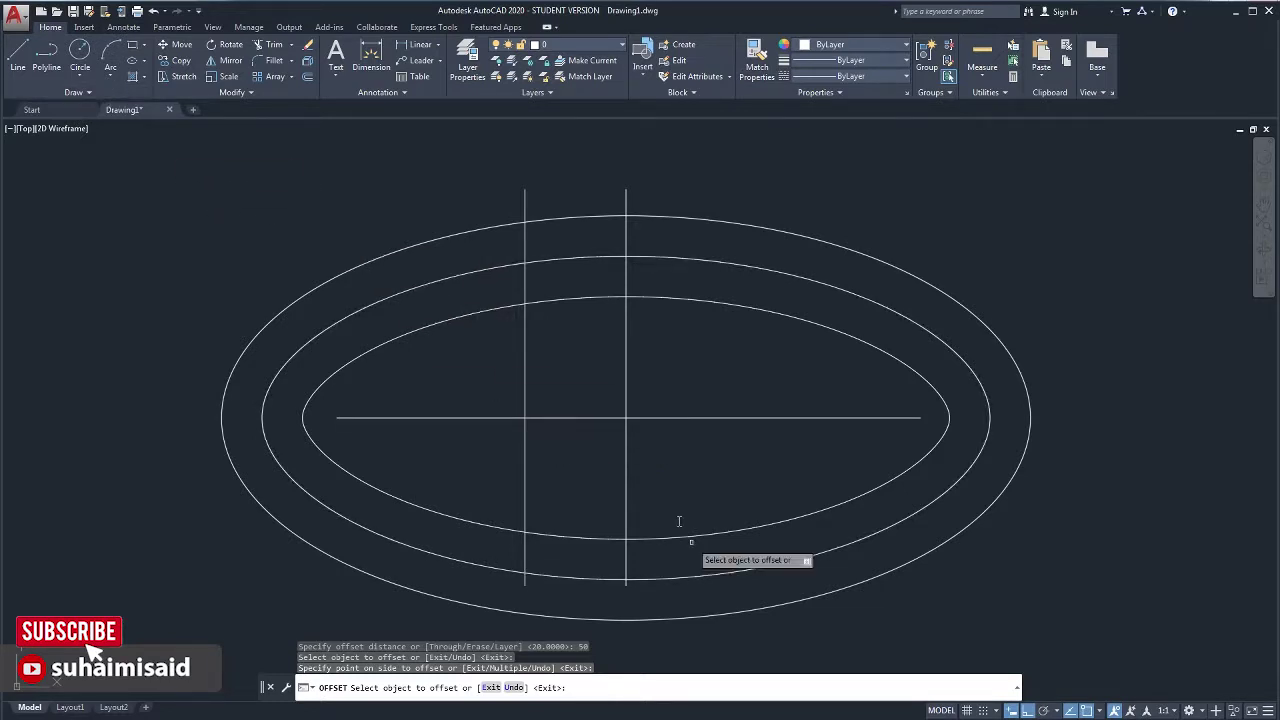
pyautogui.click(80, 76)
# Draw a radius 60 circle at the left centre-line intersection
pyautogui.click(112, 102)
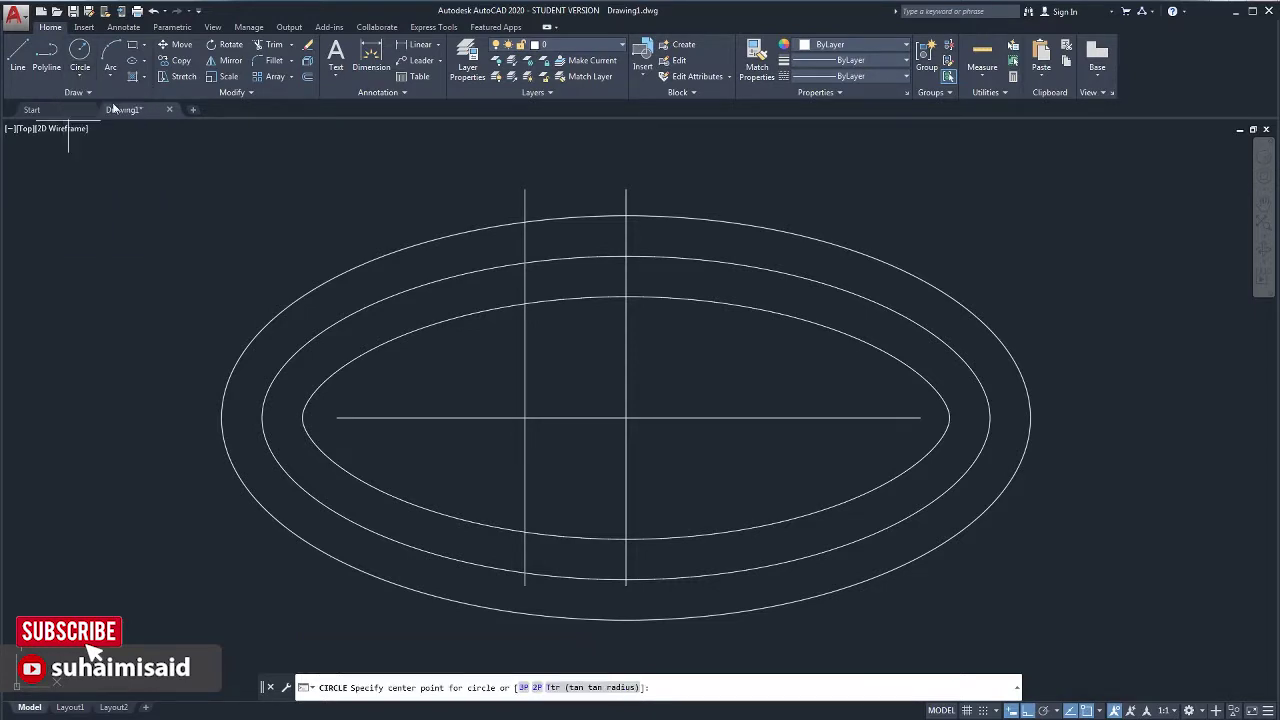
pyautogui.hotkey('alt', 'Tab')
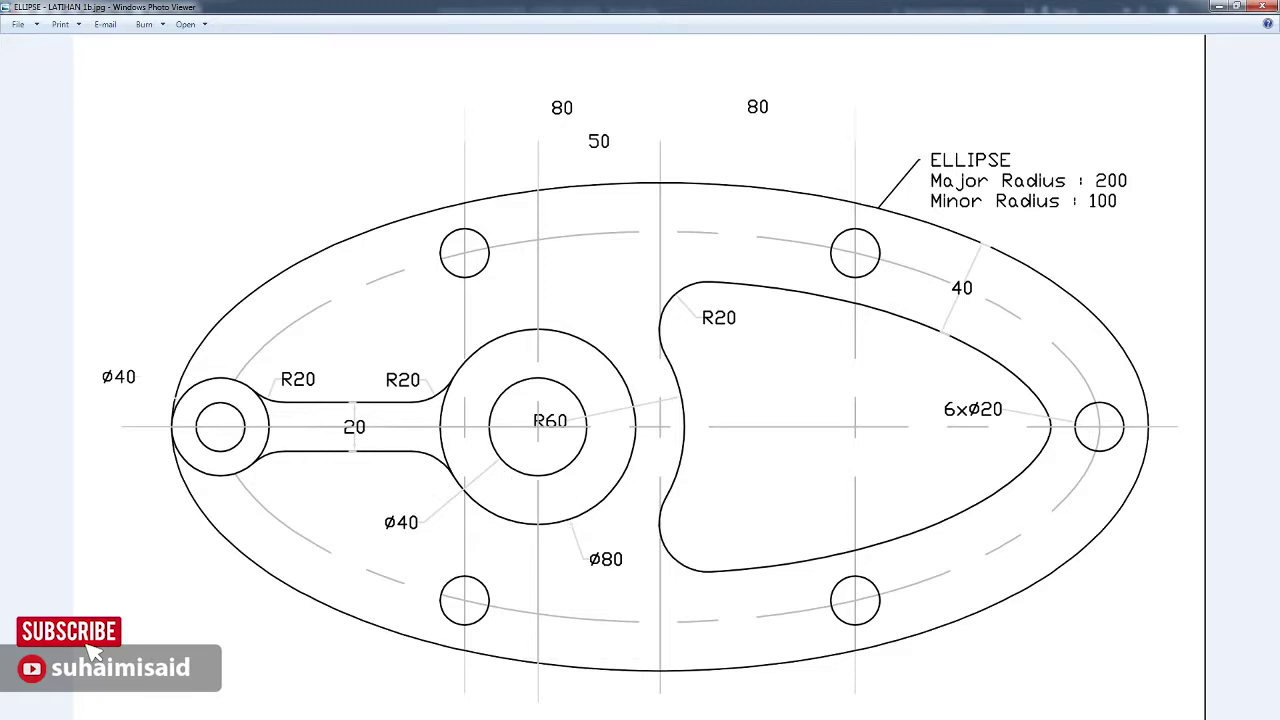
pyautogui.hotkey('alt', 'Tab')
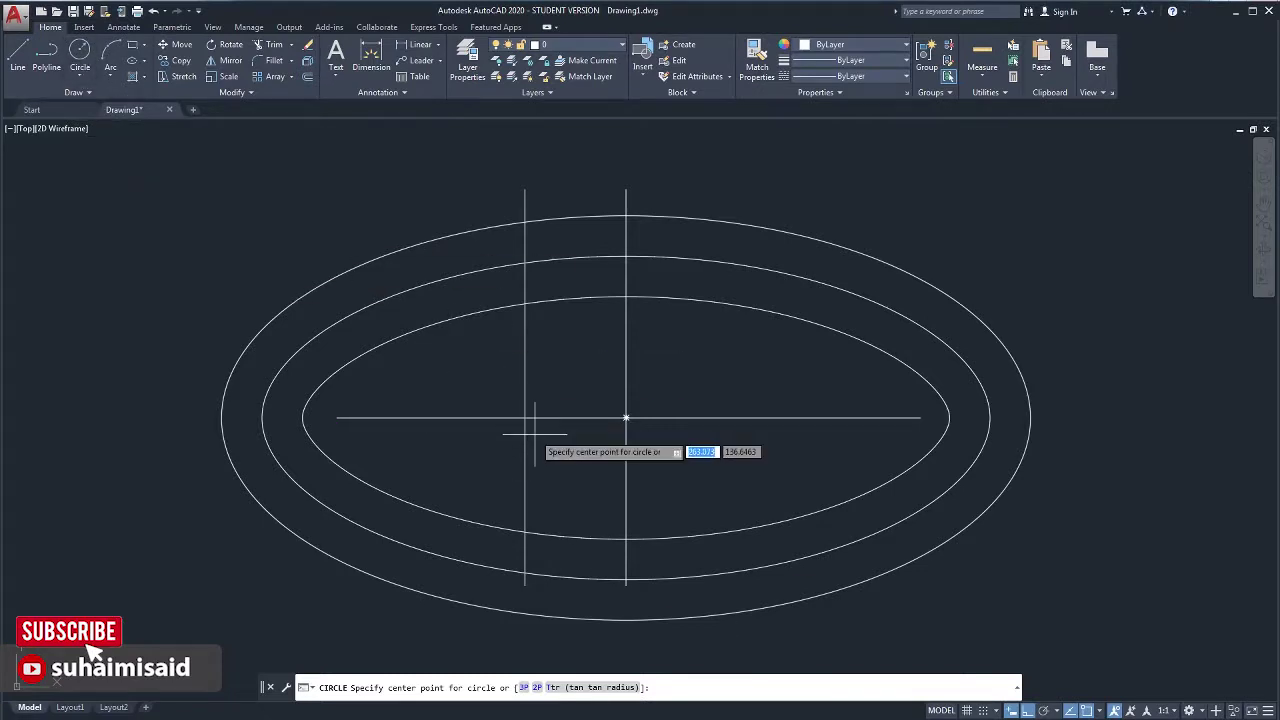
pyautogui.click(526, 418)
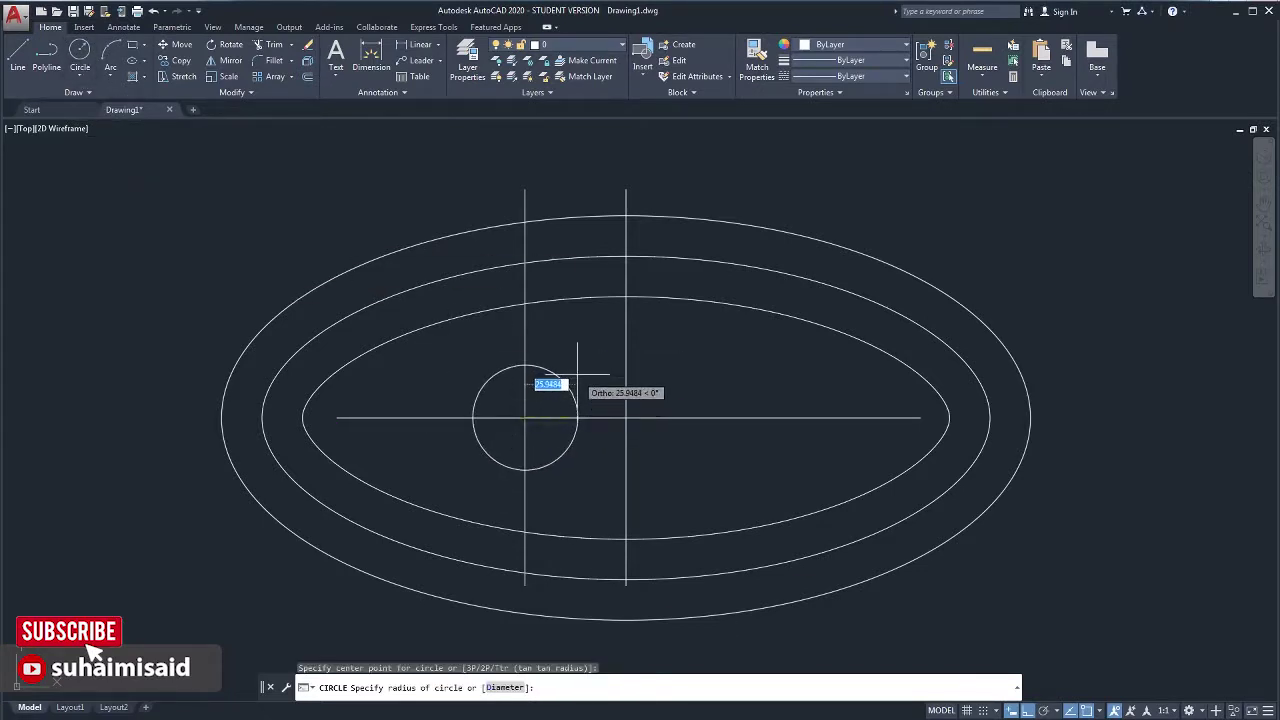
pyautogui.write('60')
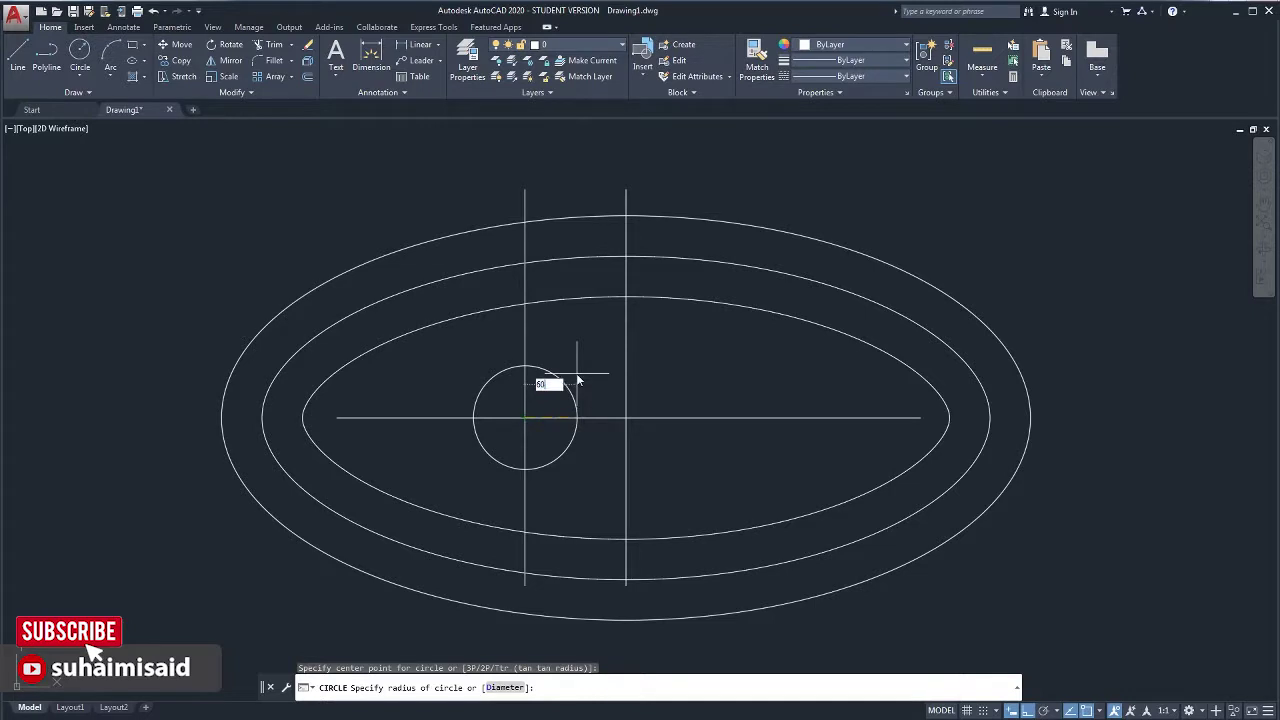
pyautogui.press('Return')
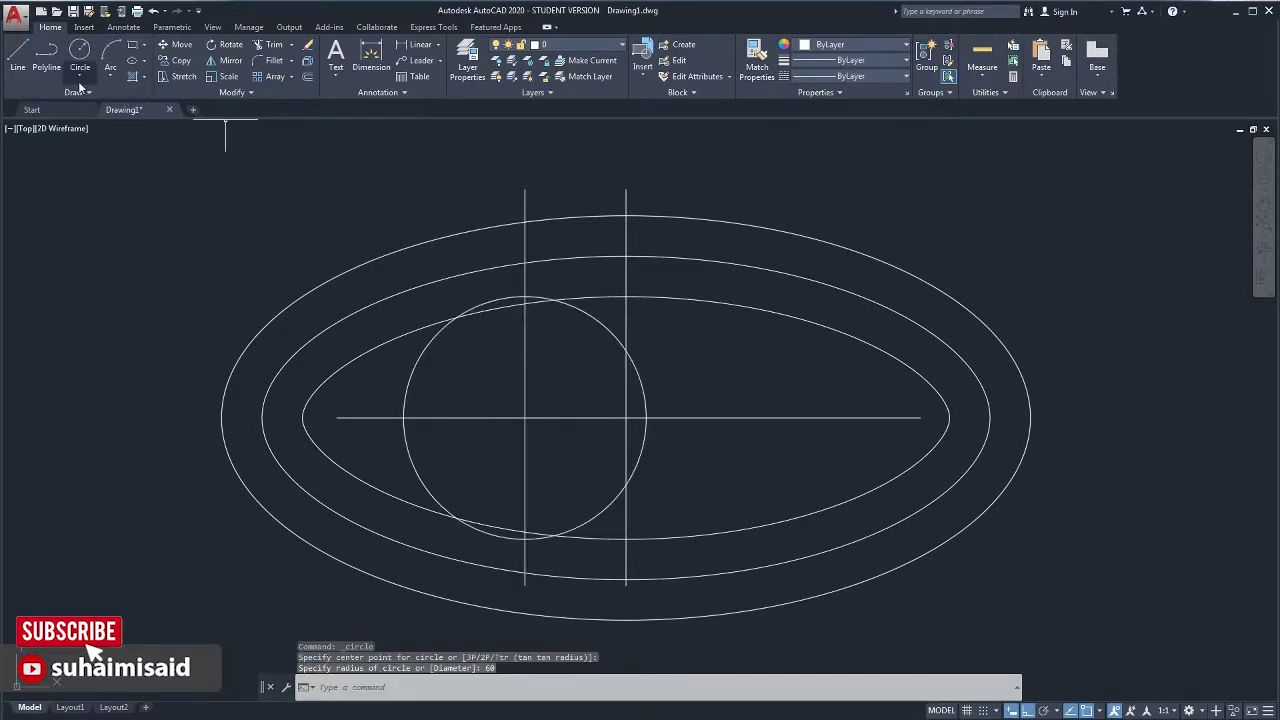
# Add concentric Ø40 and Ø80 circles at the same hub centre
pyautogui.click(80, 78)
pyautogui.click(100, 98)
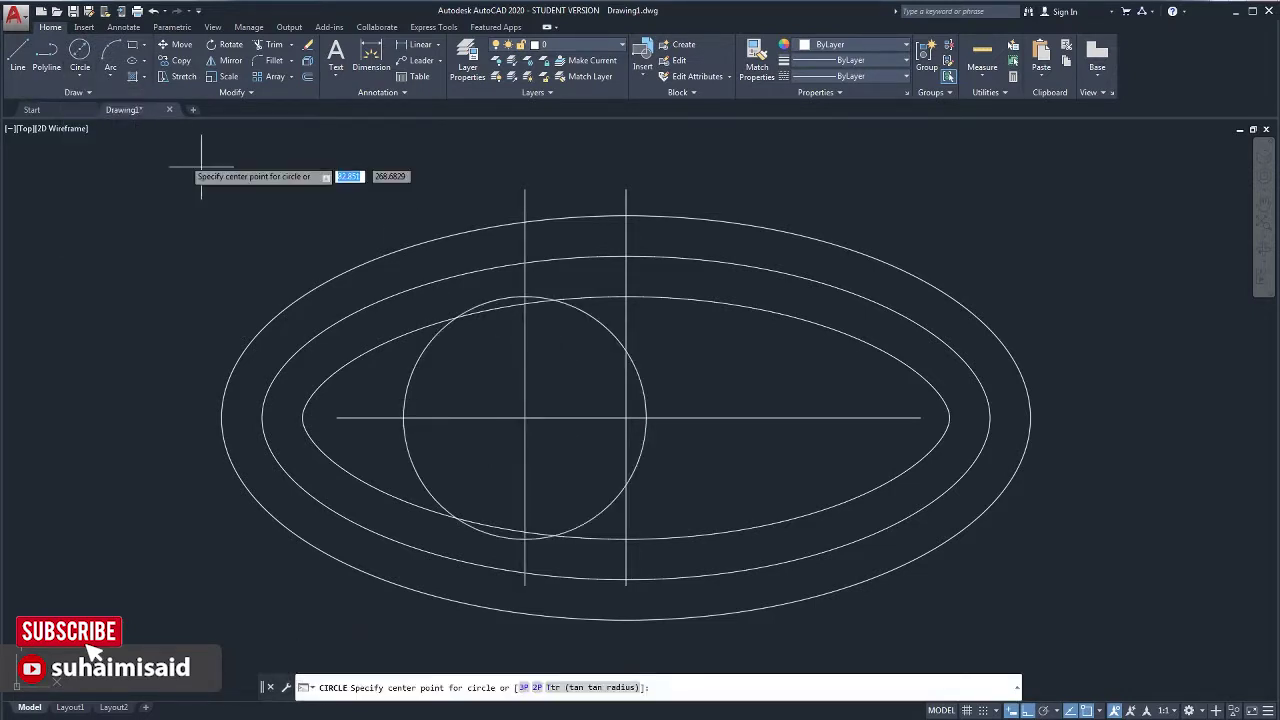
pyautogui.click(525, 418)
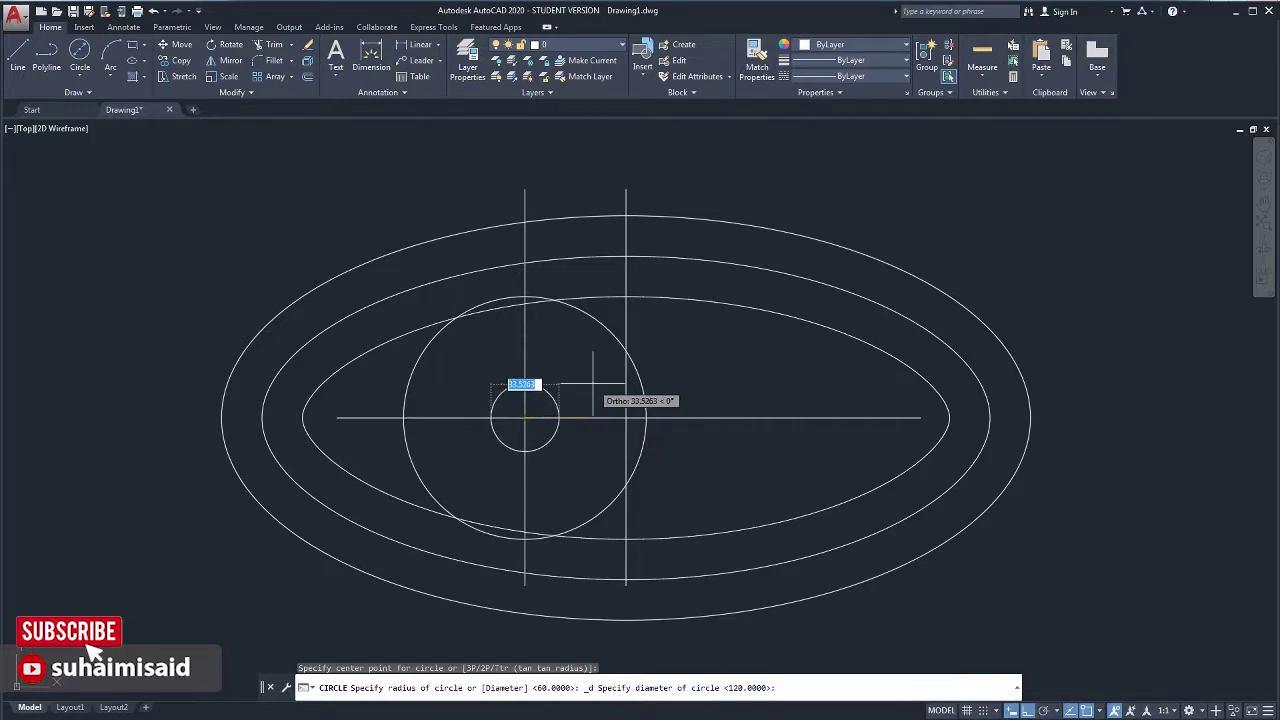
pyautogui.write('40')
pyautogui.press('Return')
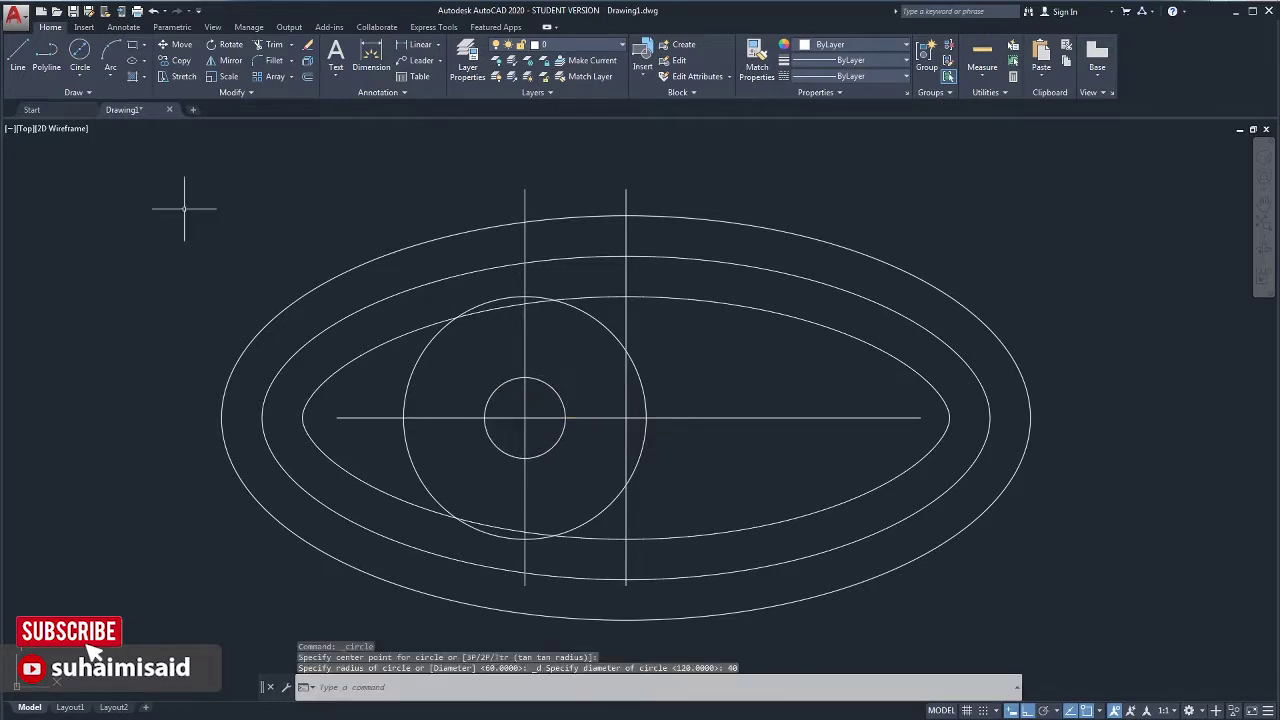
pyautogui.click(88, 64)
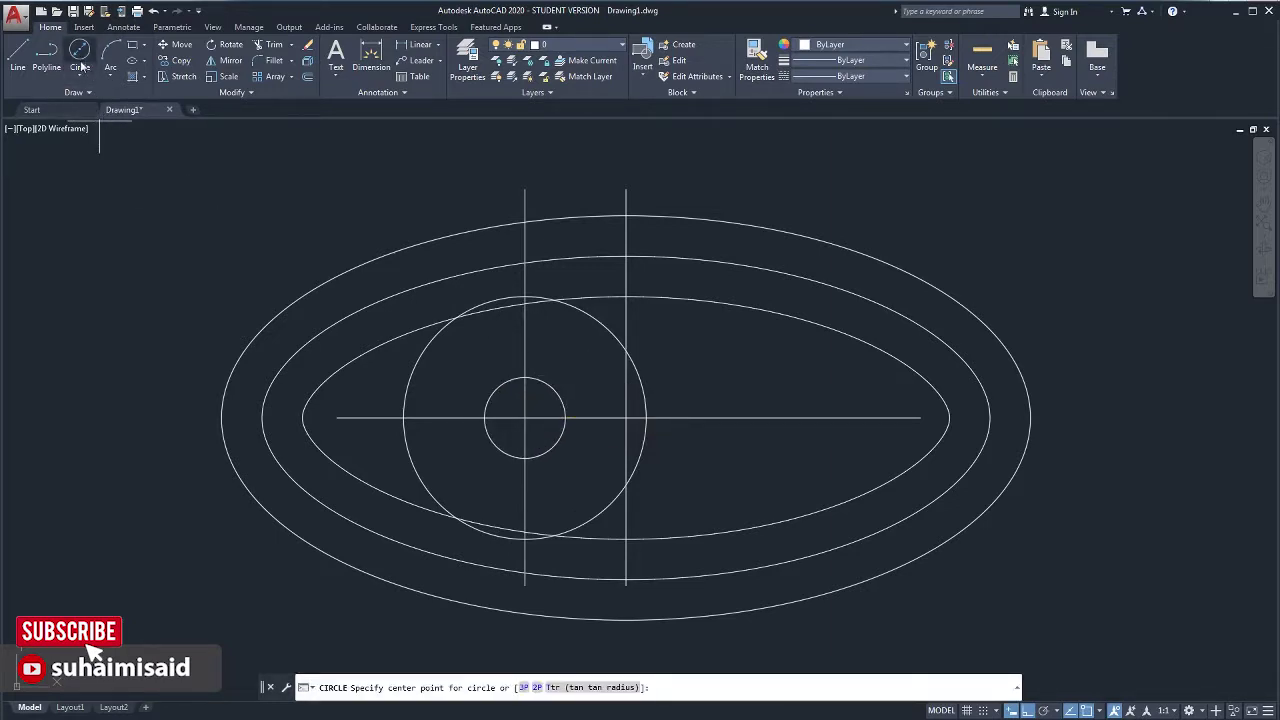
pyautogui.click(80, 78)
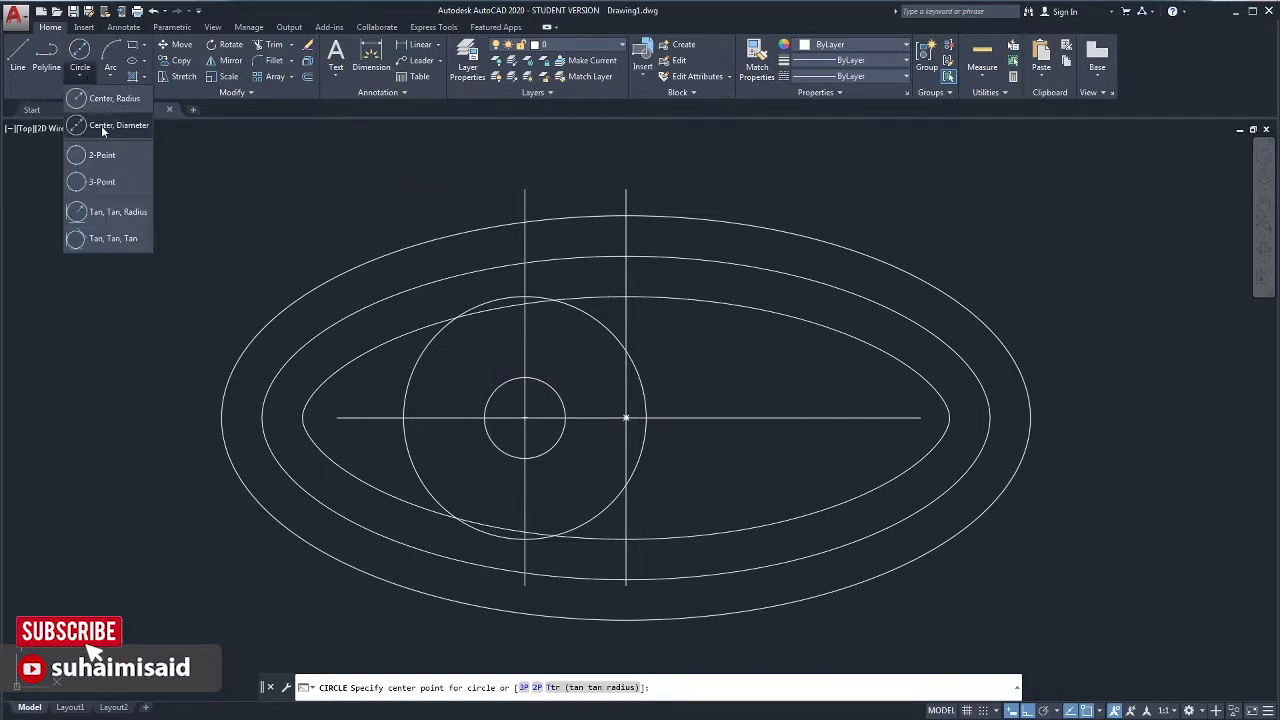
pyautogui.click(95, 100)
pyautogui.click(525, 417)
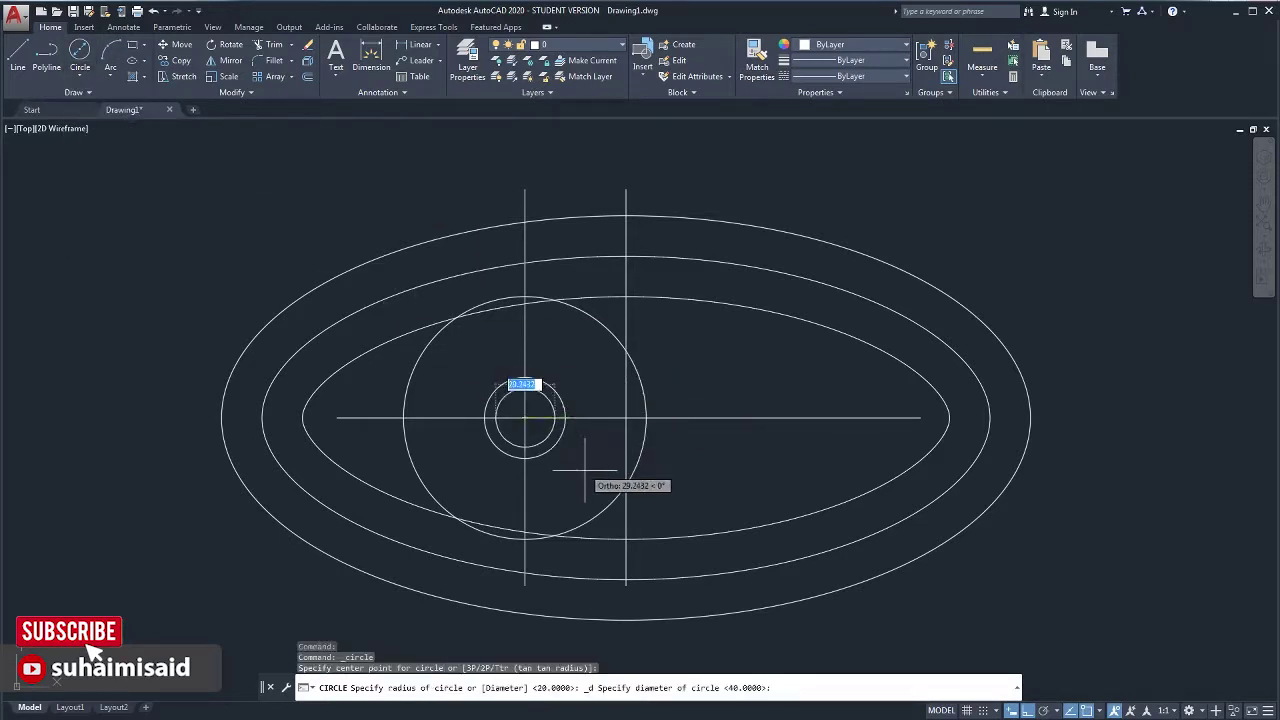
pyautogui.write('80')
pyautogui.press('Return')
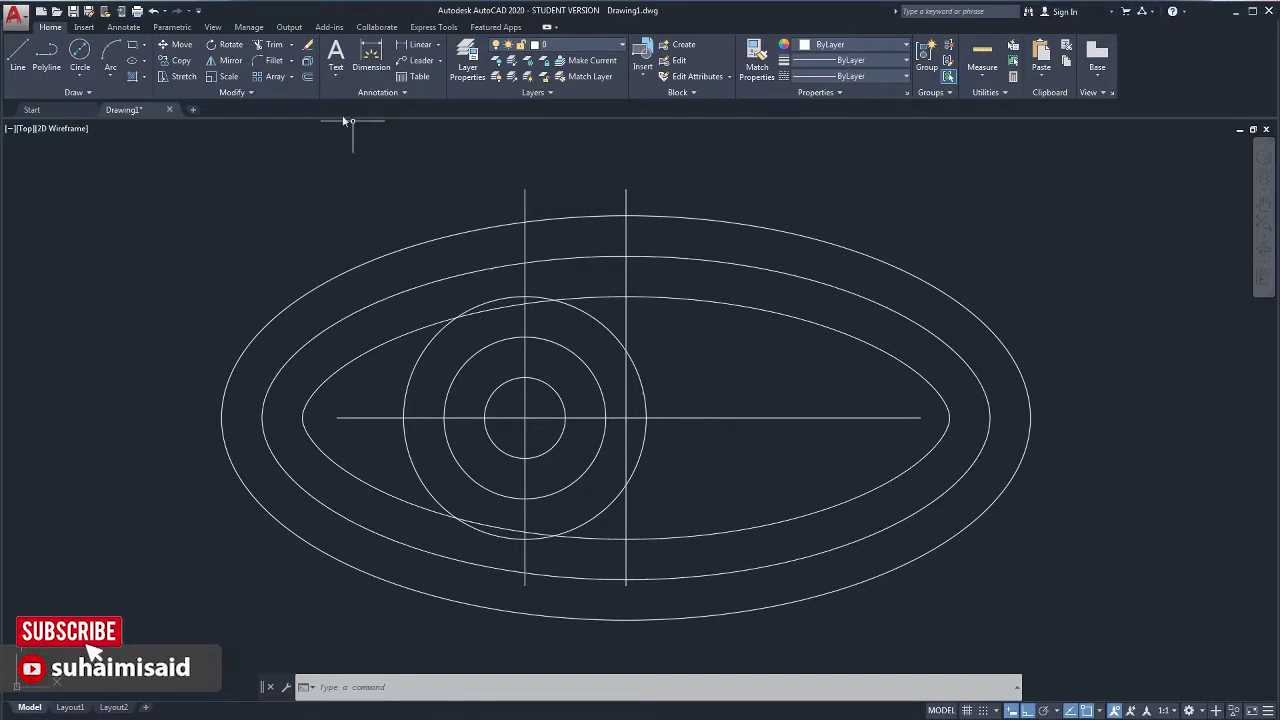
pyautogui.click(272, 61)
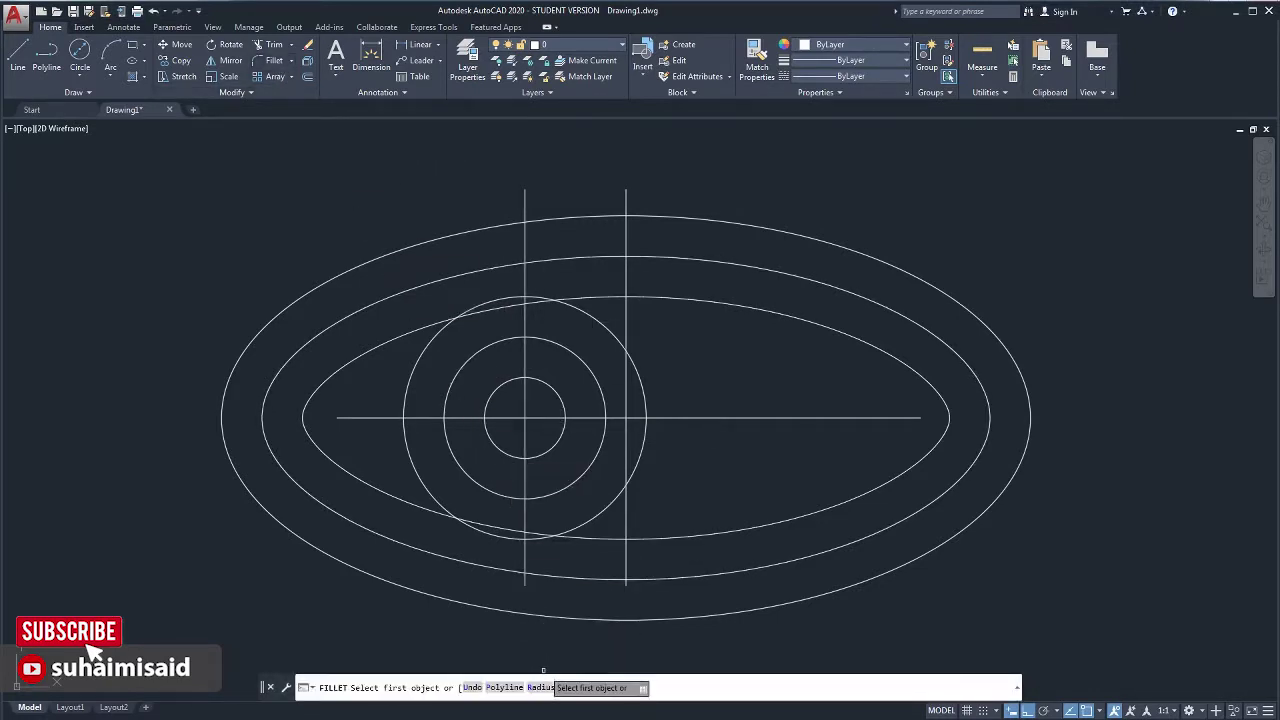
# With trim on, fillet the inner ellipse to the R60 circle at radius 20, top and bottom
pyautogui.click(541, 688)
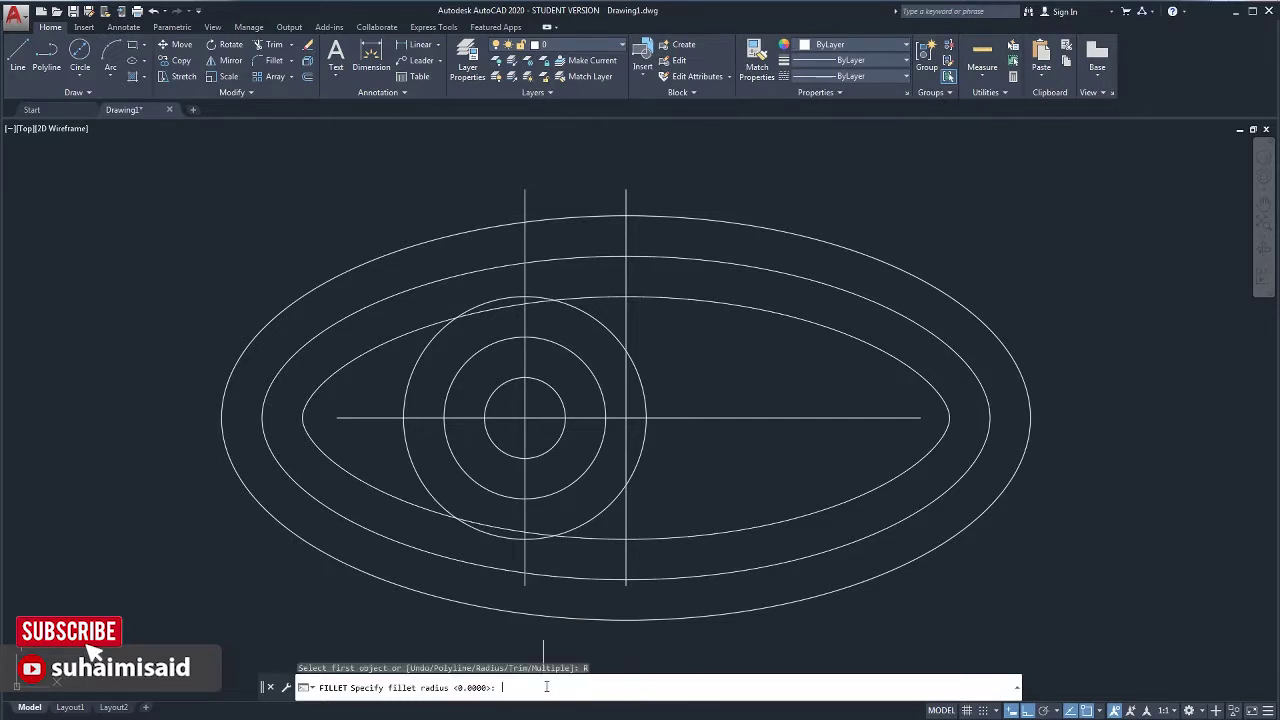
pyautogui.write('20')
pyautogui.press('Return')
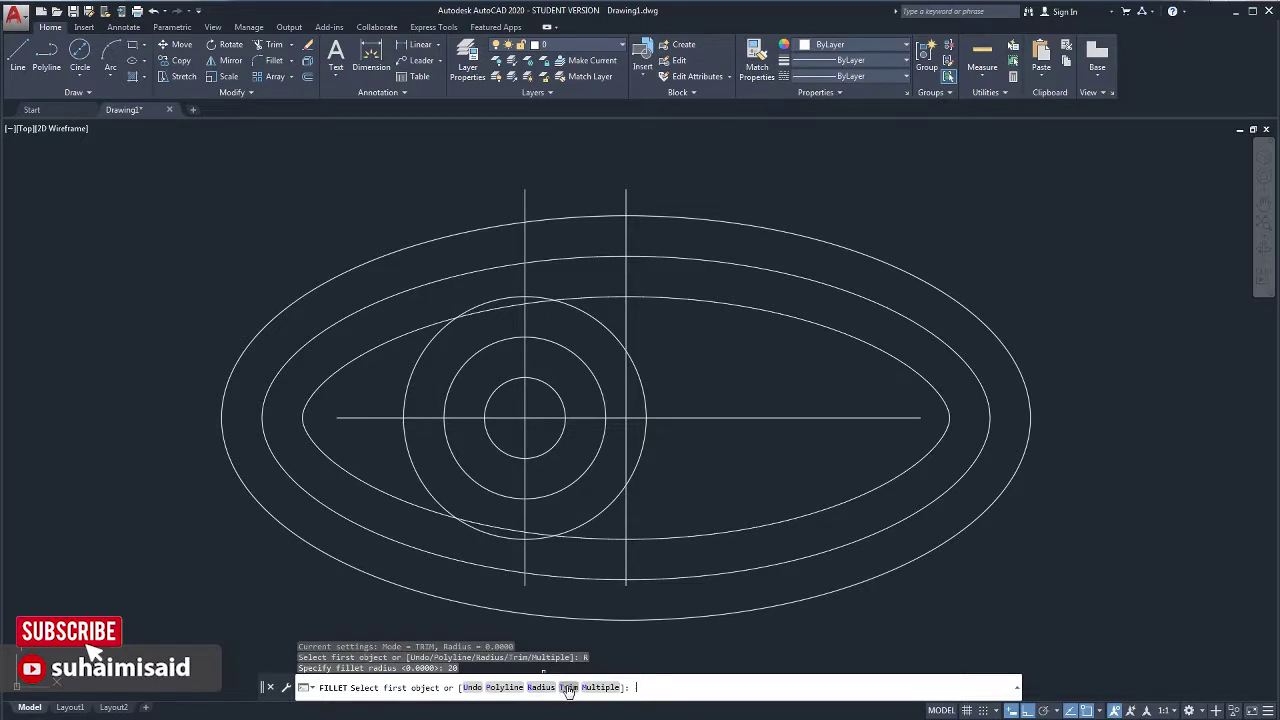
pyautogui.click(568, 688)
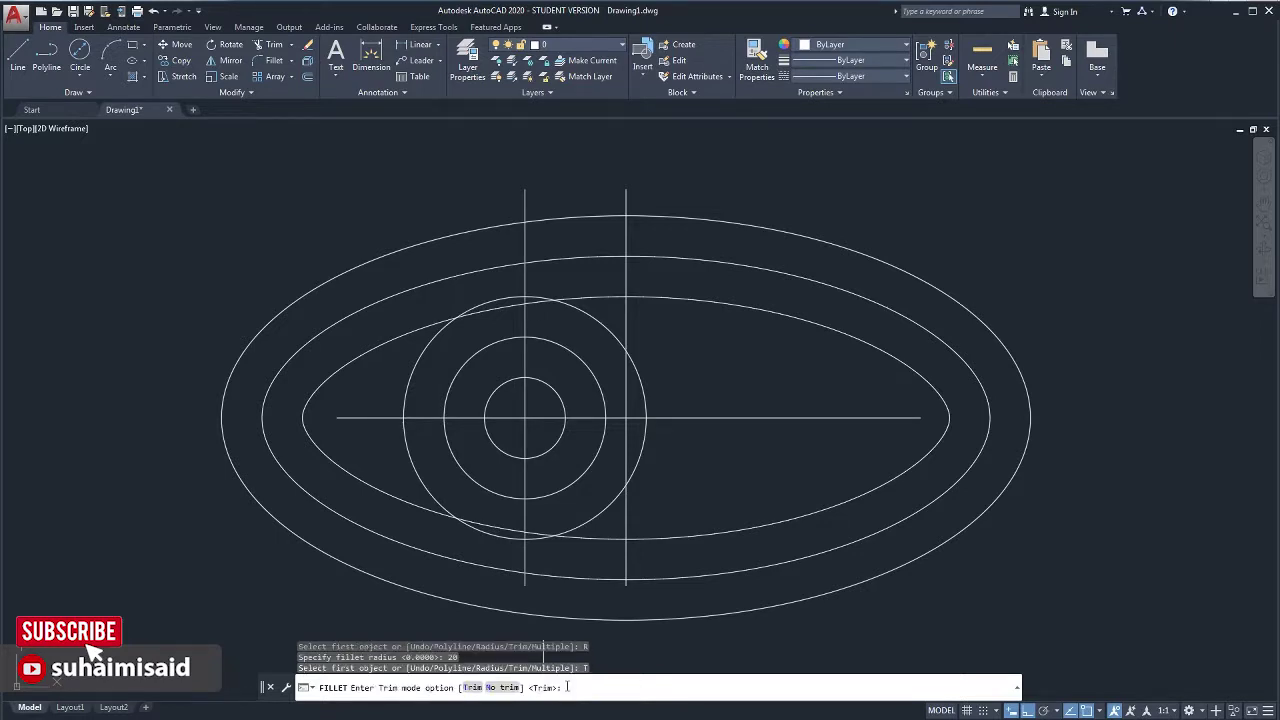
pyautogui.click(471, 688)
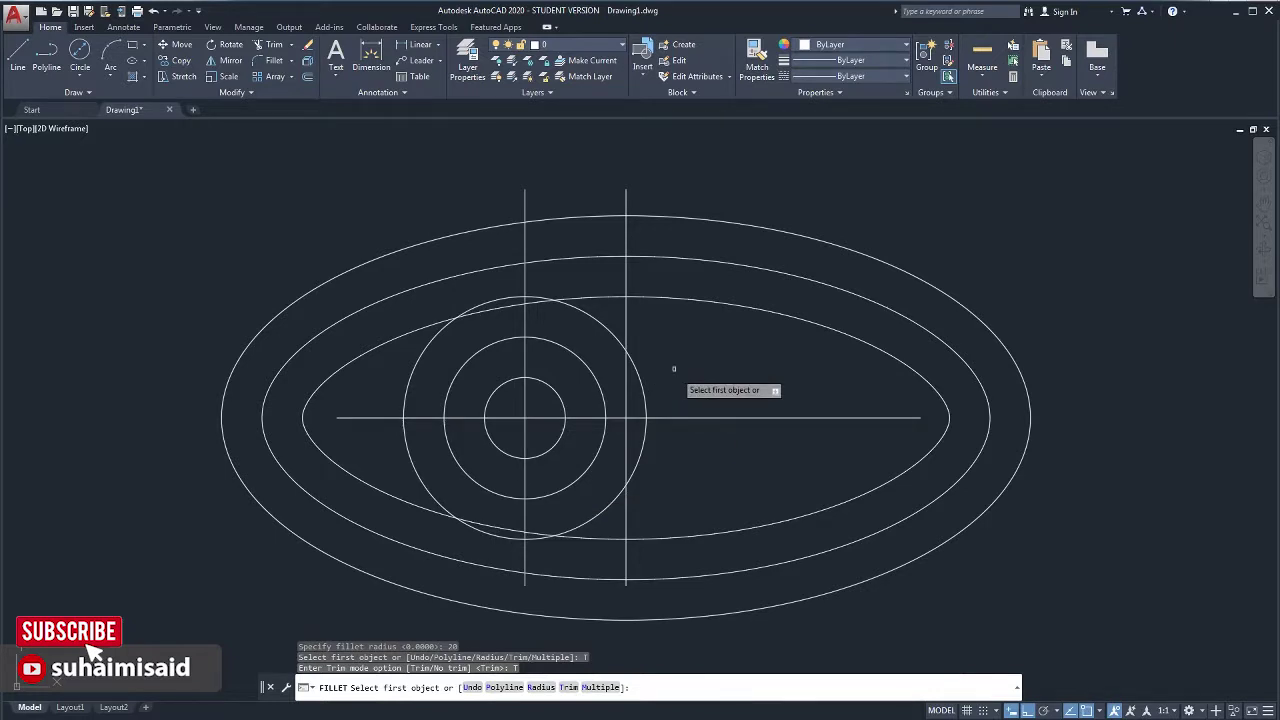
pyautogui.click(641, 296)
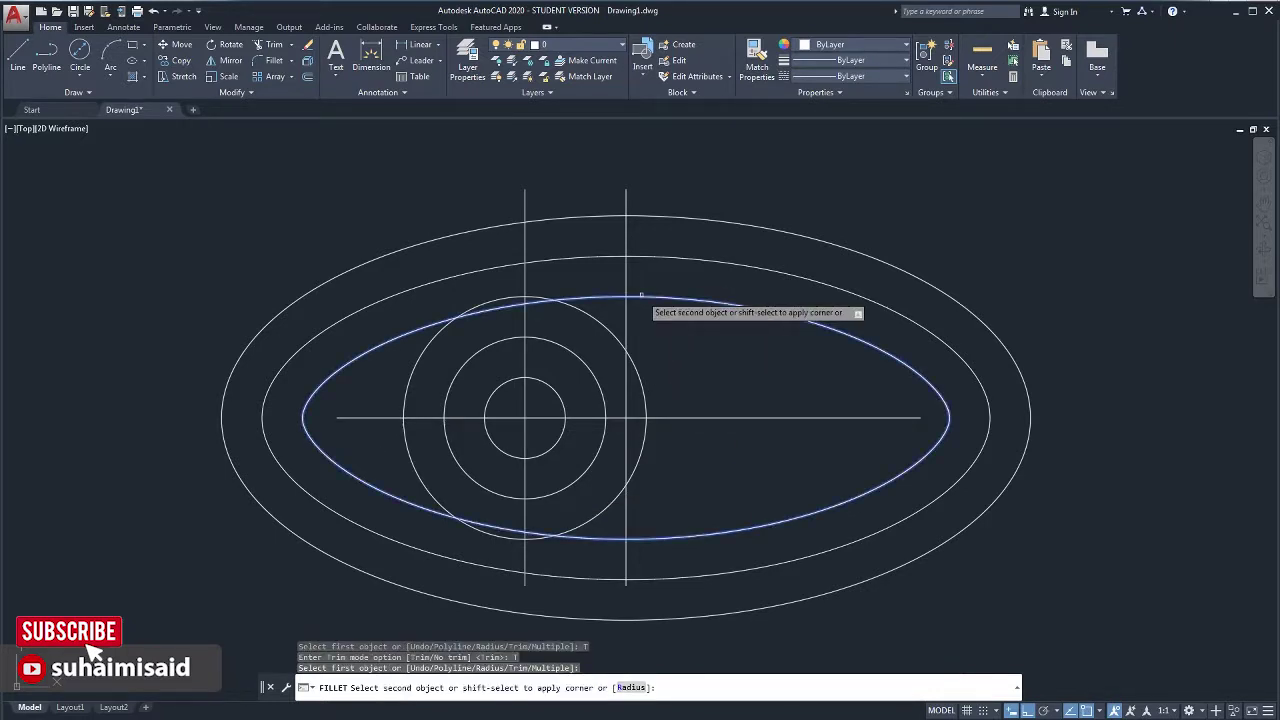
pyautogui.click(630, 358)
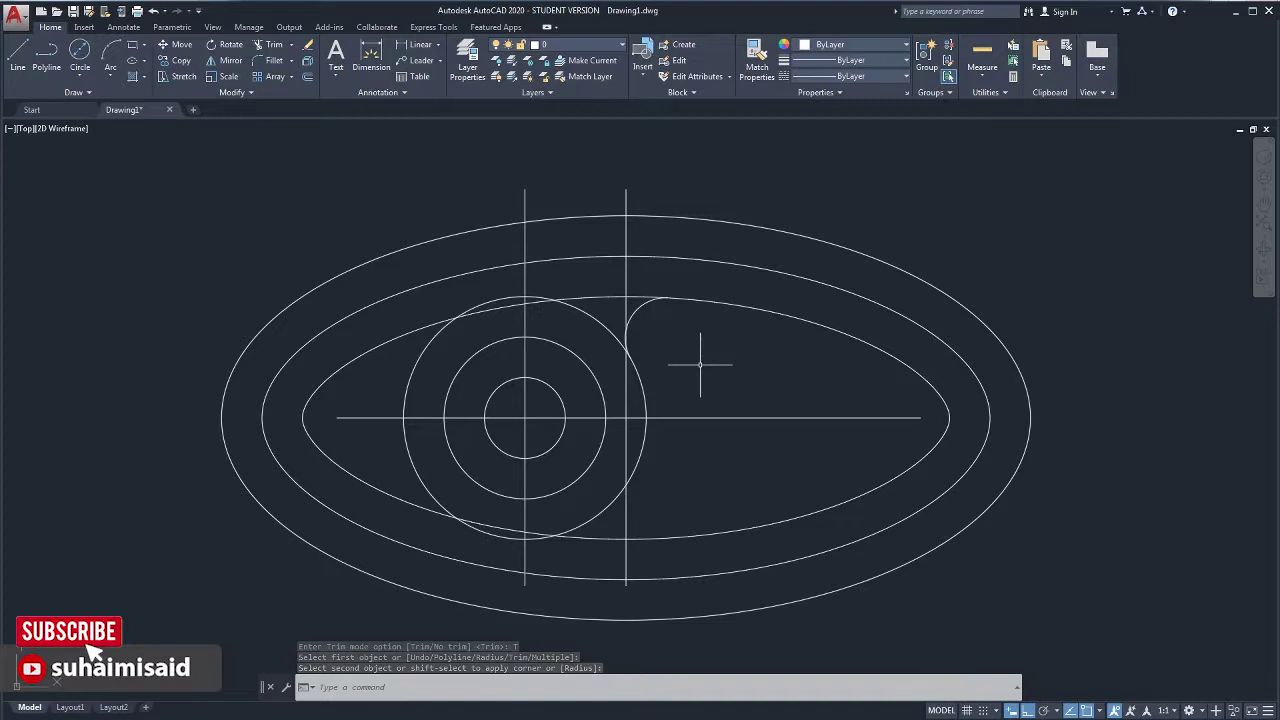
pyautogui.press('Return')
pyautogui.click(643, 400)
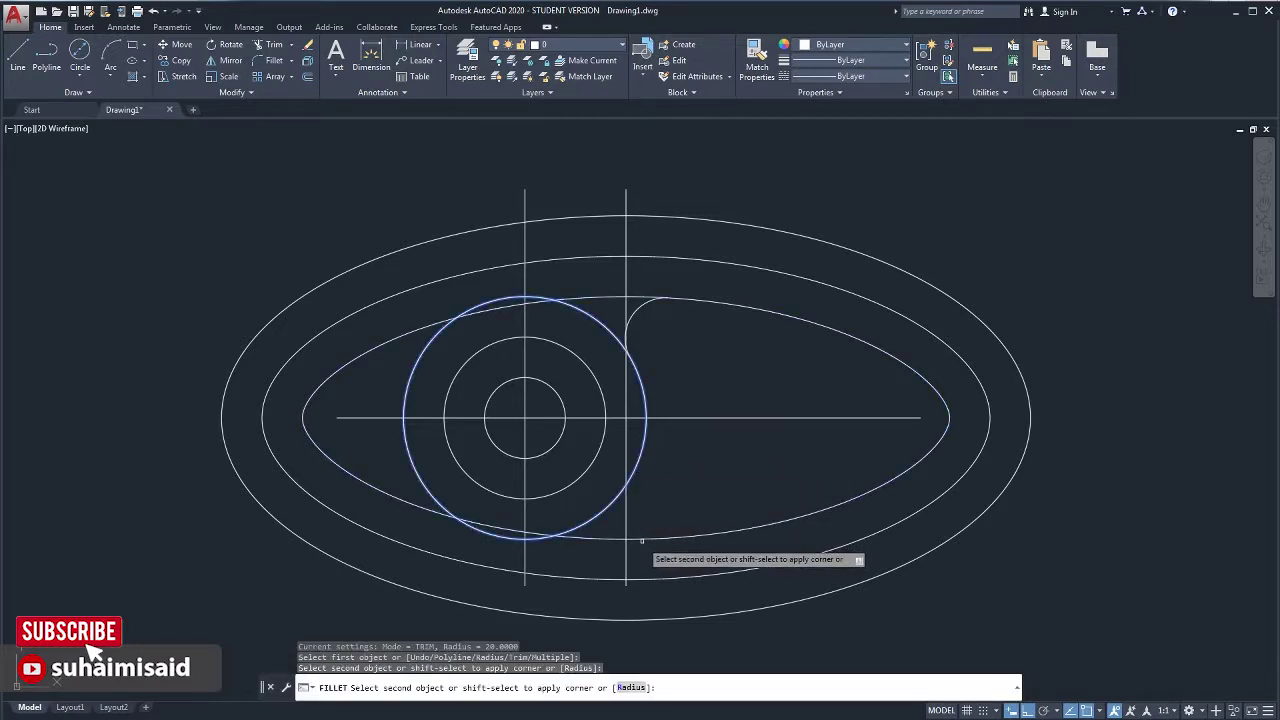
pyautogui.click(641, 538)
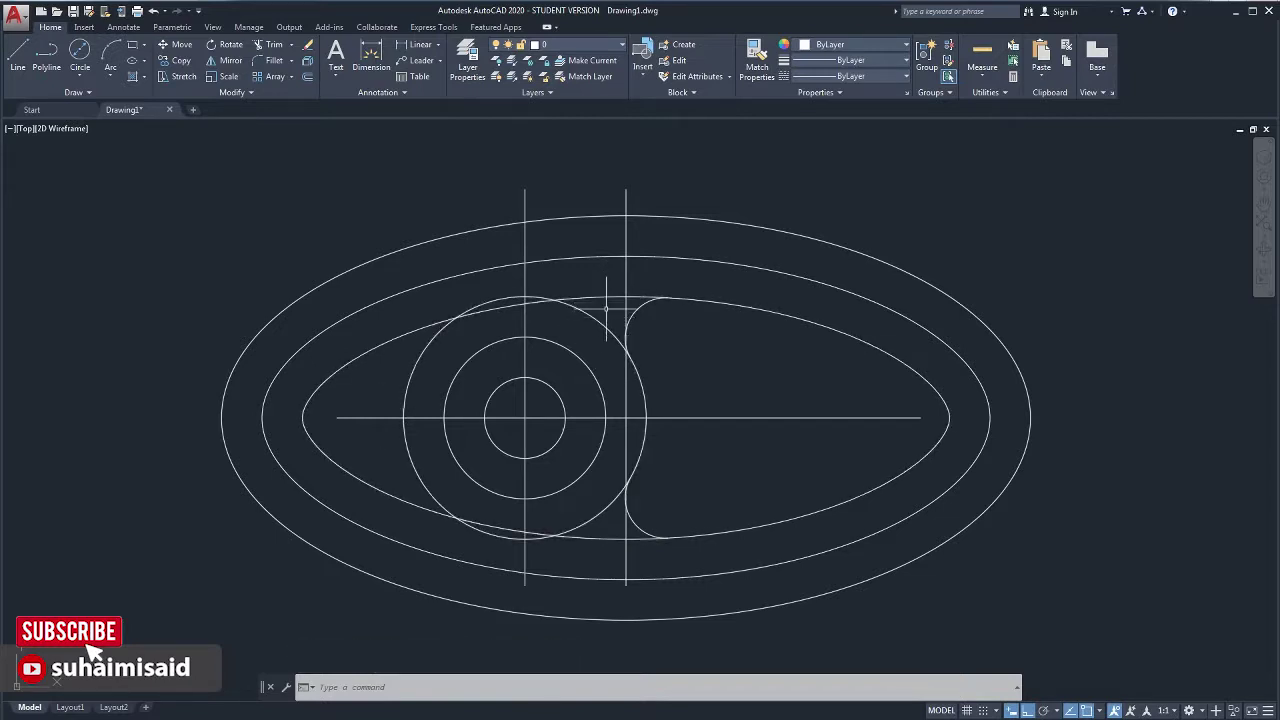
# Trim the inner ellipse and R60 circle back to the two fillet arcs
pyautogui.click(268, 44)
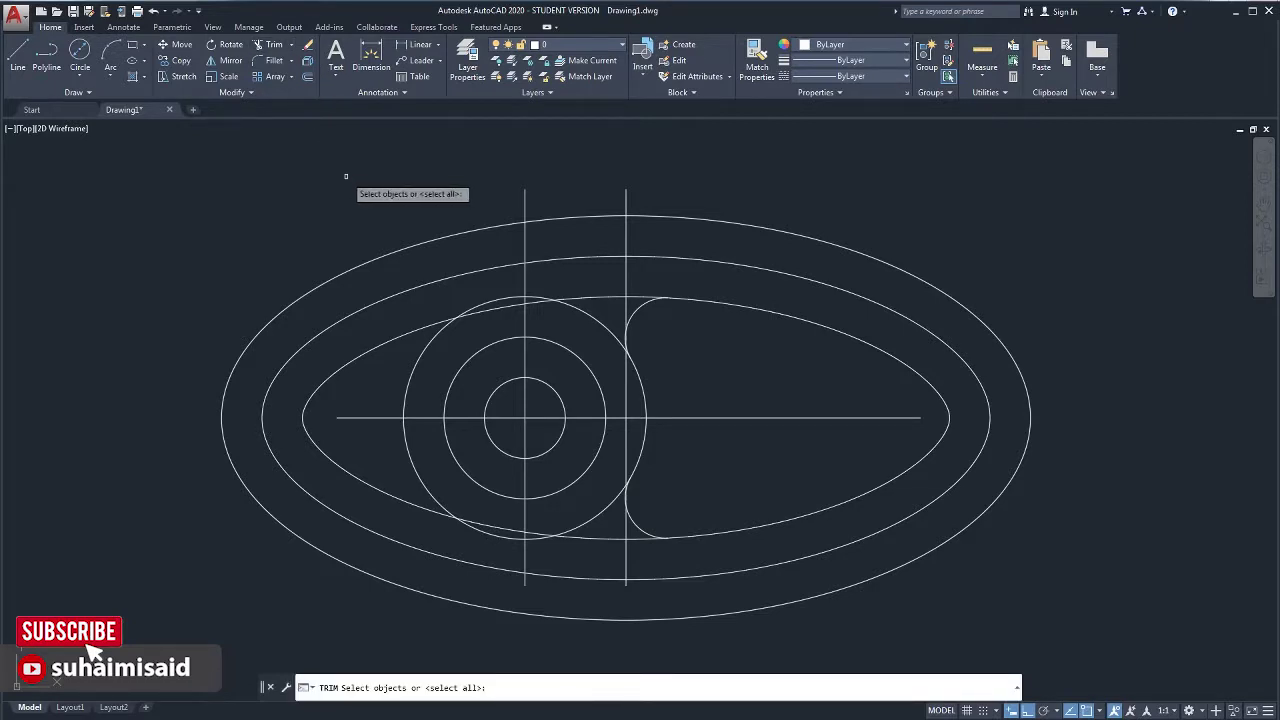
pyautogui.click(638, 308)
pyautogui.click(641, 537)
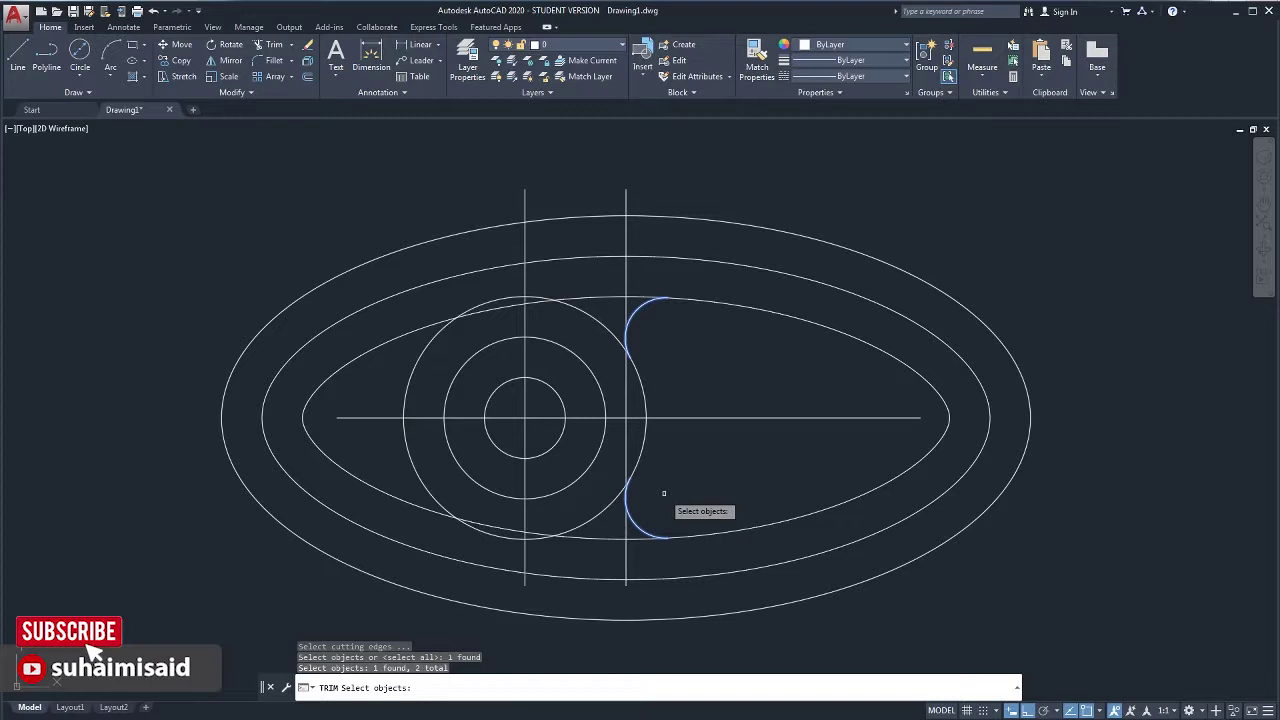
pyautogui.press('Return')
pyautogui.click(642, 299)
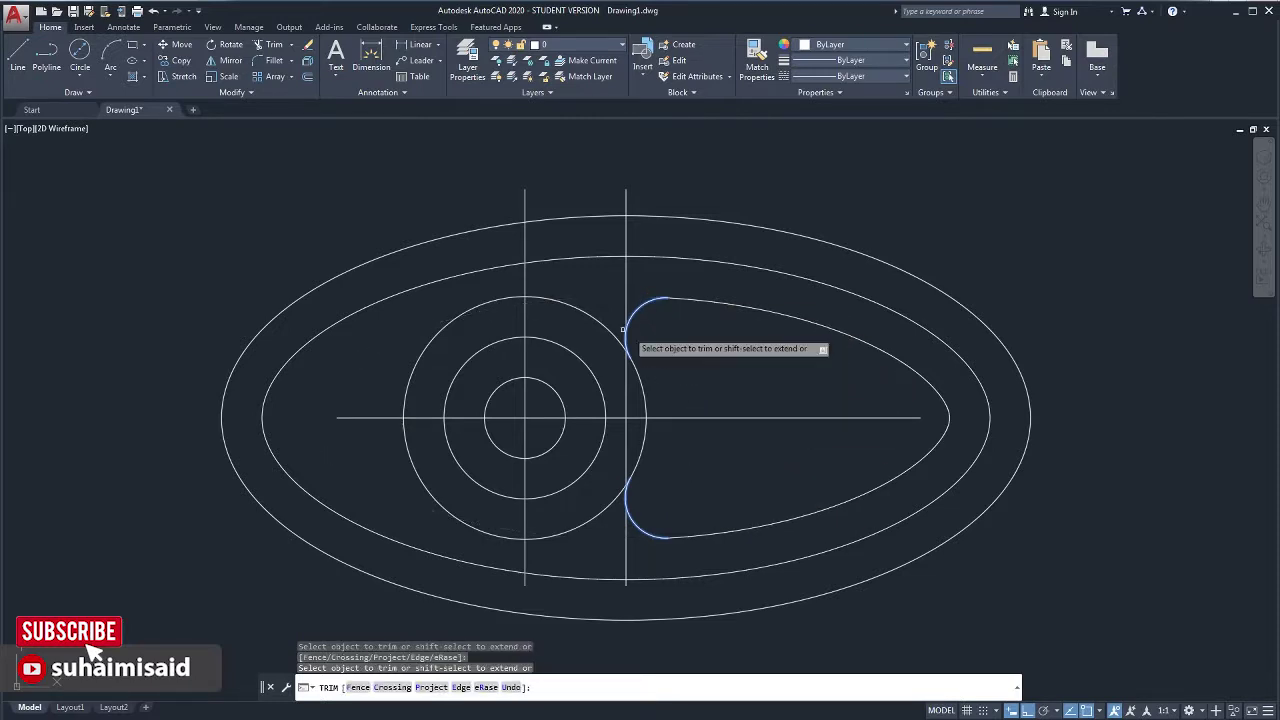
pyautogui.click(602, 321)
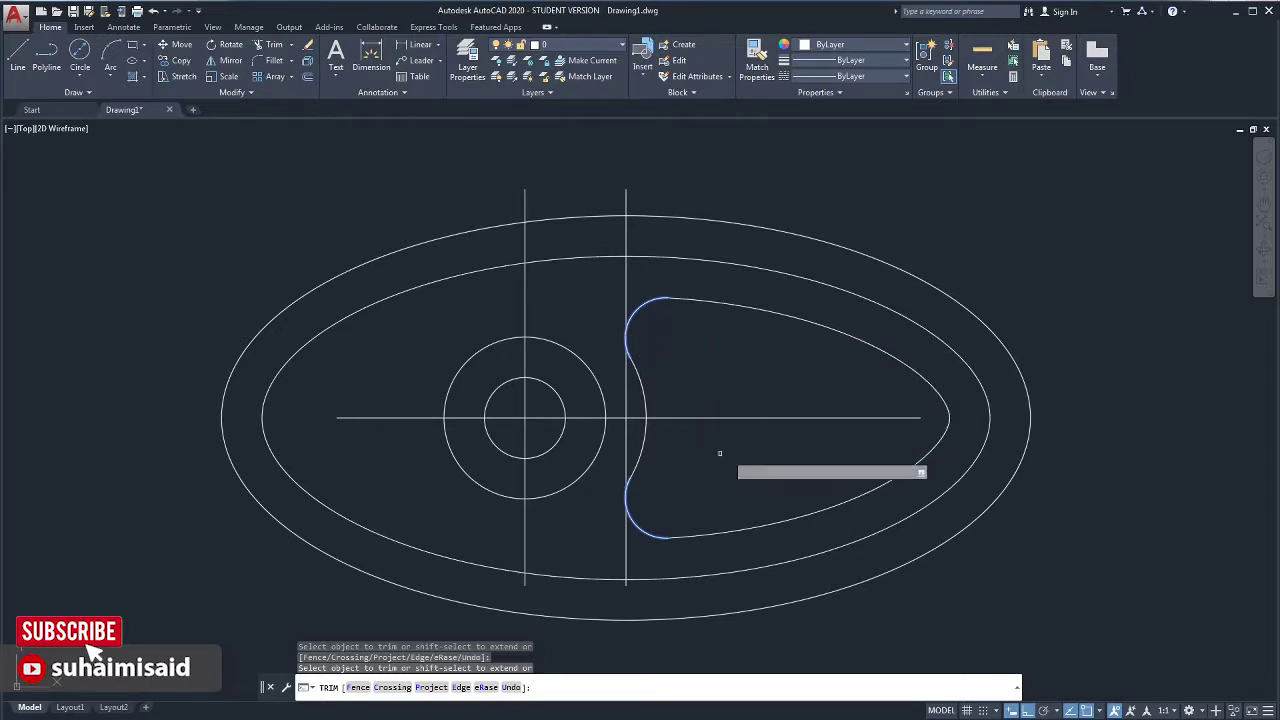
pyautogui.press('Escape')
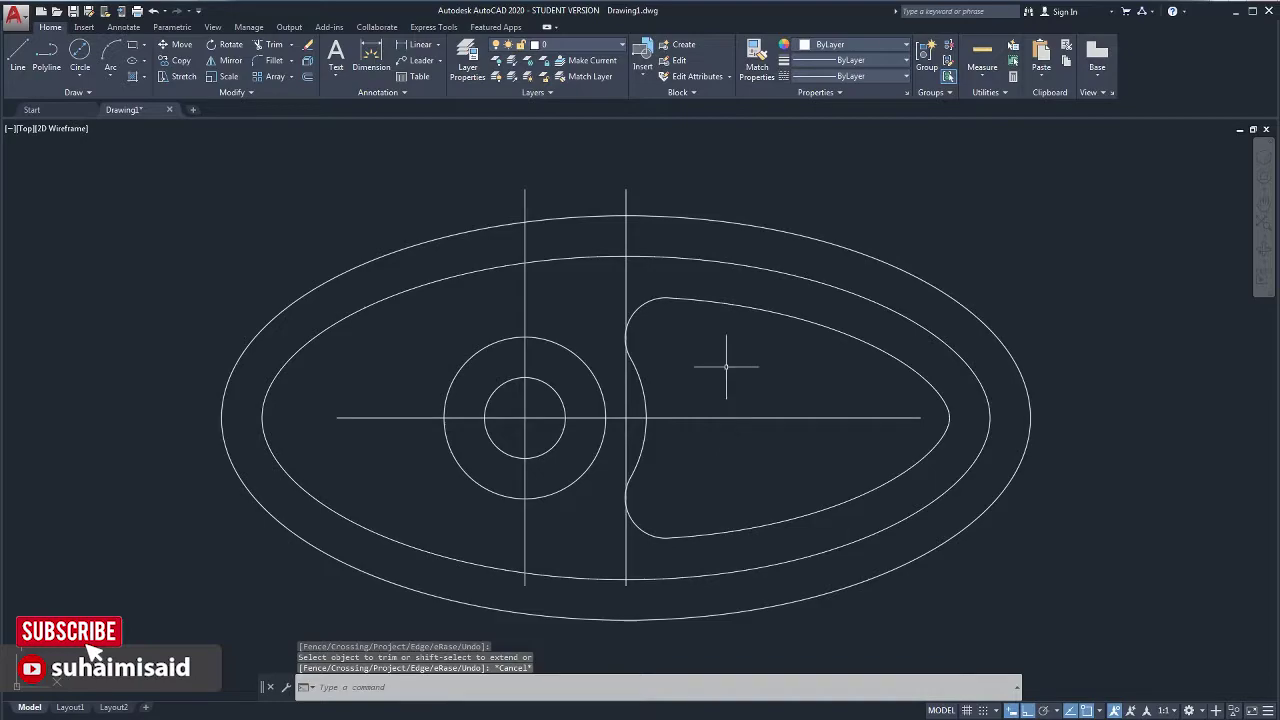
pyautogui.hotkey('alt', 'Tab')
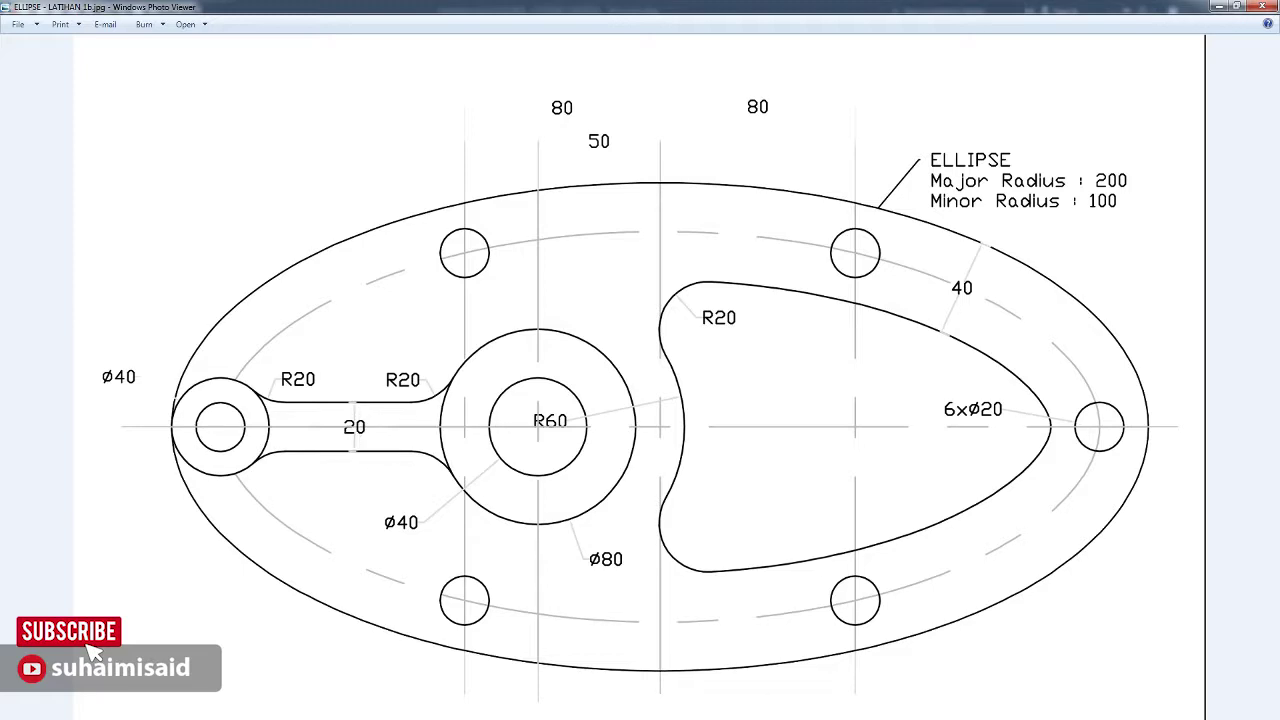
# Switch to AutoCAD 2020 using its taskbar button
pyautogui.click(838, 695)
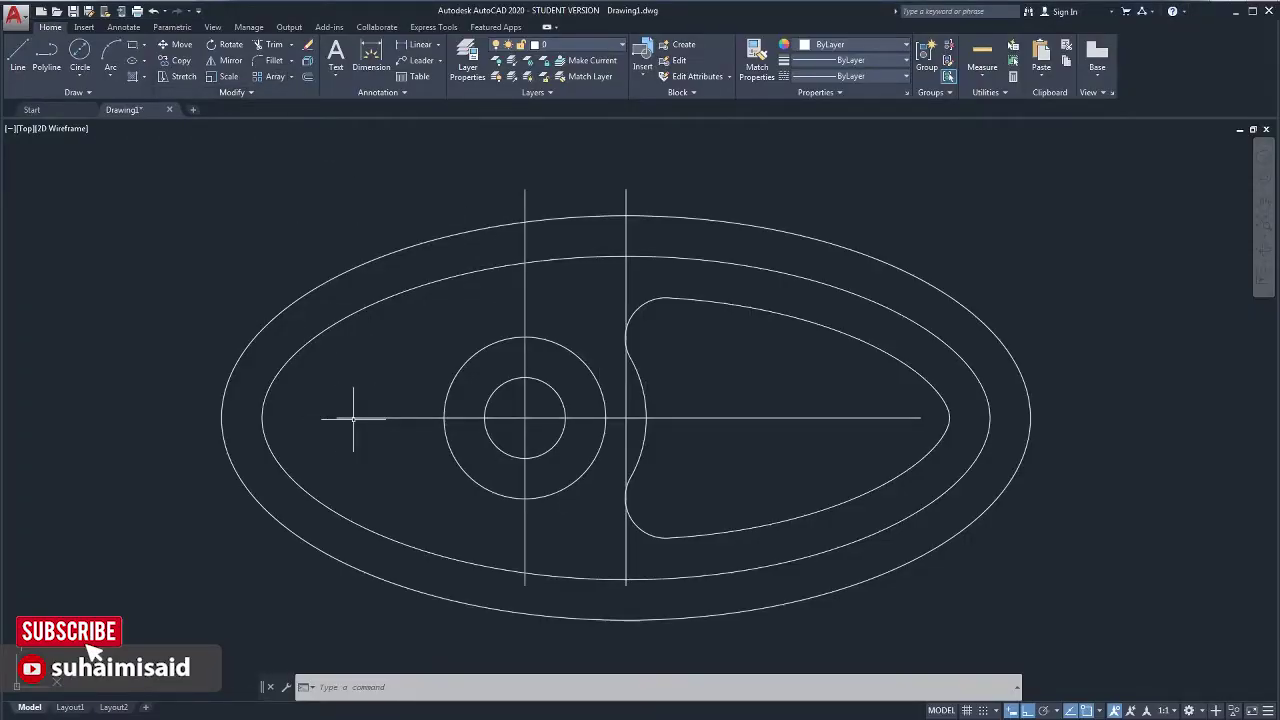
# Extend the horizontal centre line's left end out to the outer ellipse
pyautogui.click(291, 47)
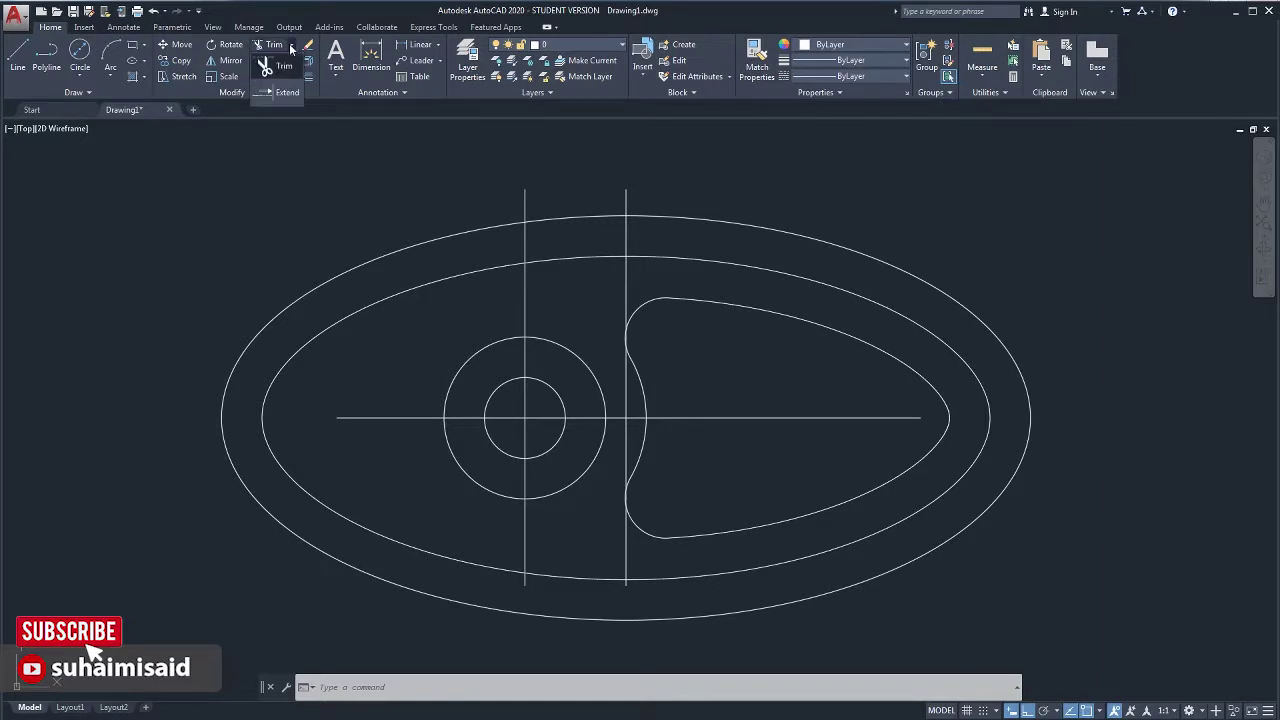
pyautogui.click(277, 93)
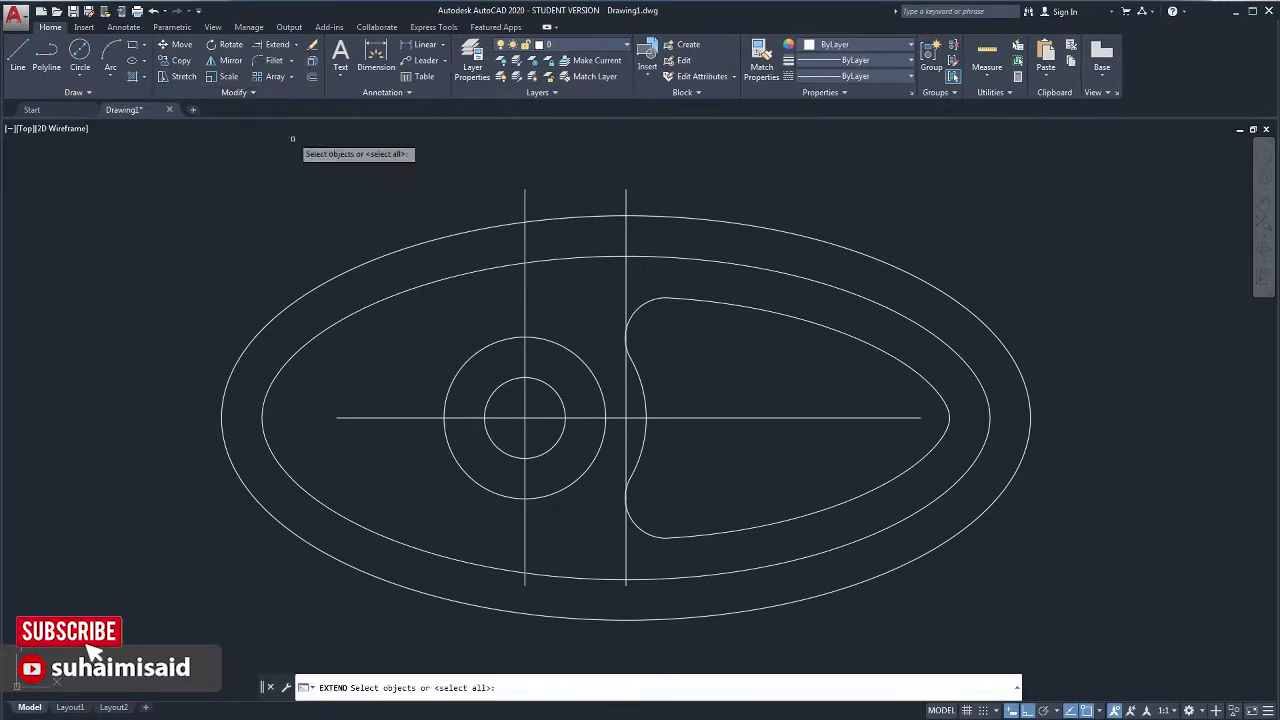
pyautogui.press('Return')
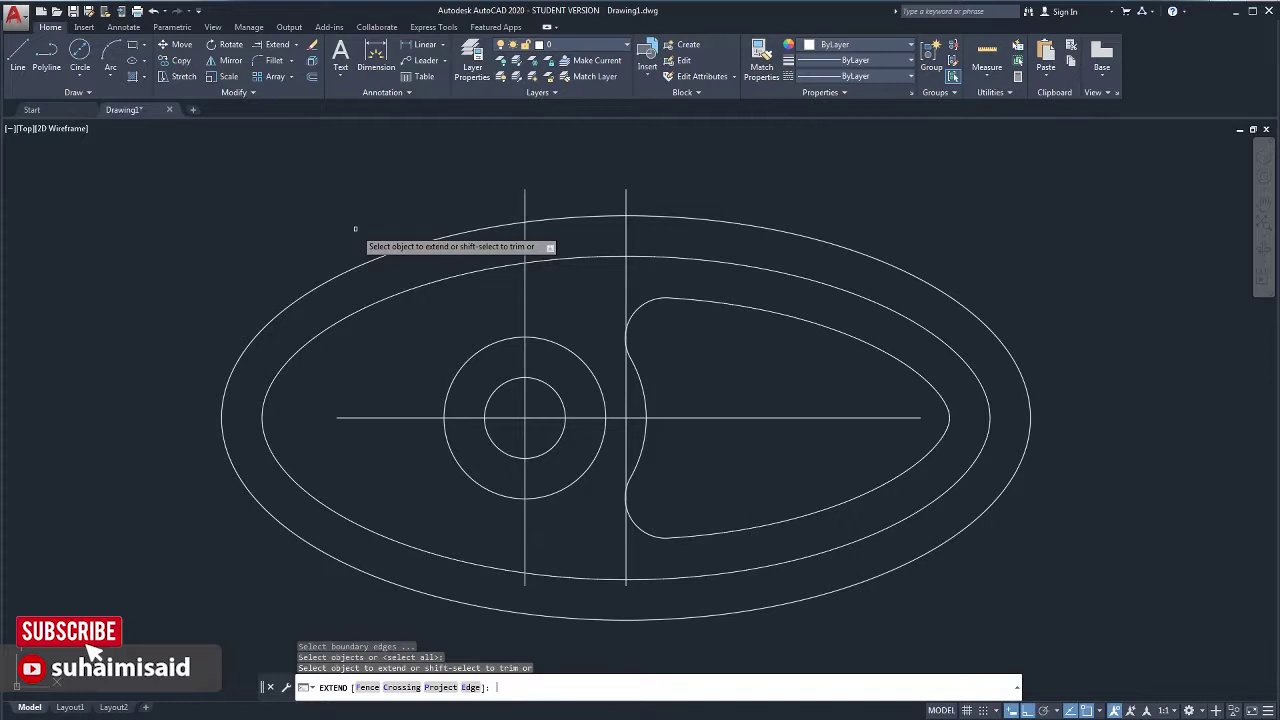
pyautogui.click(324, 418)
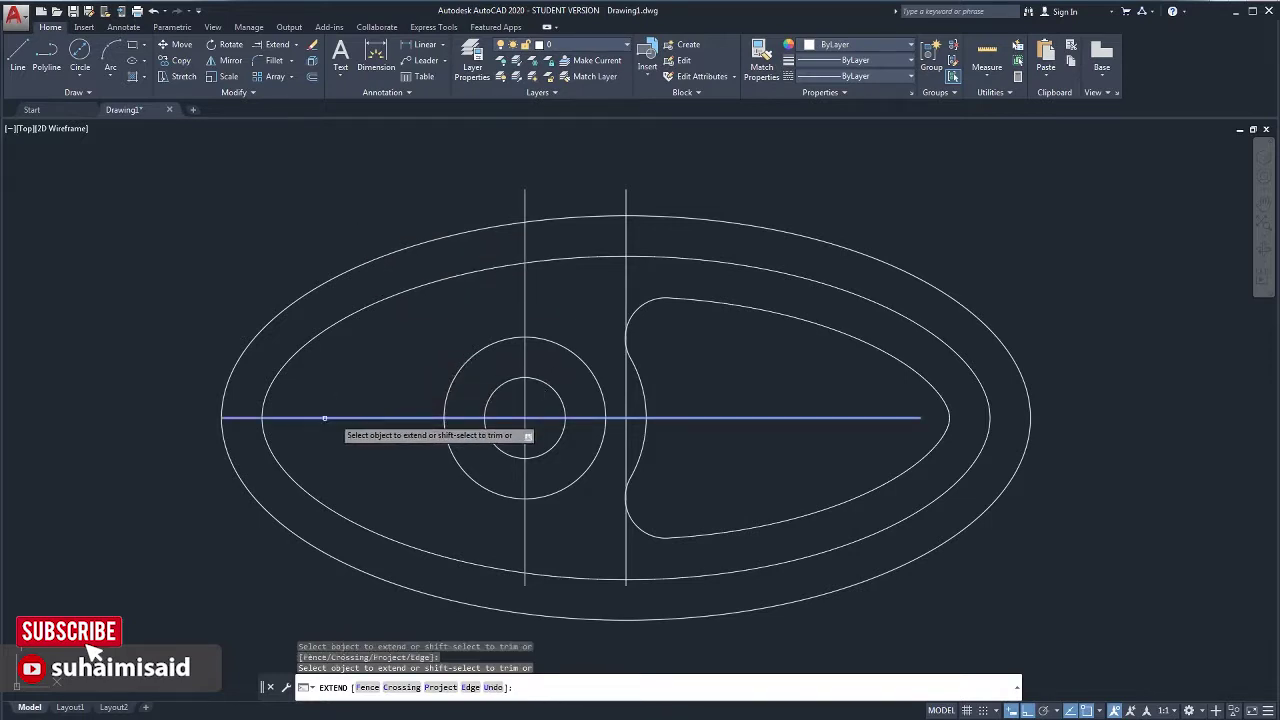
pyautogui.click(324, 418)
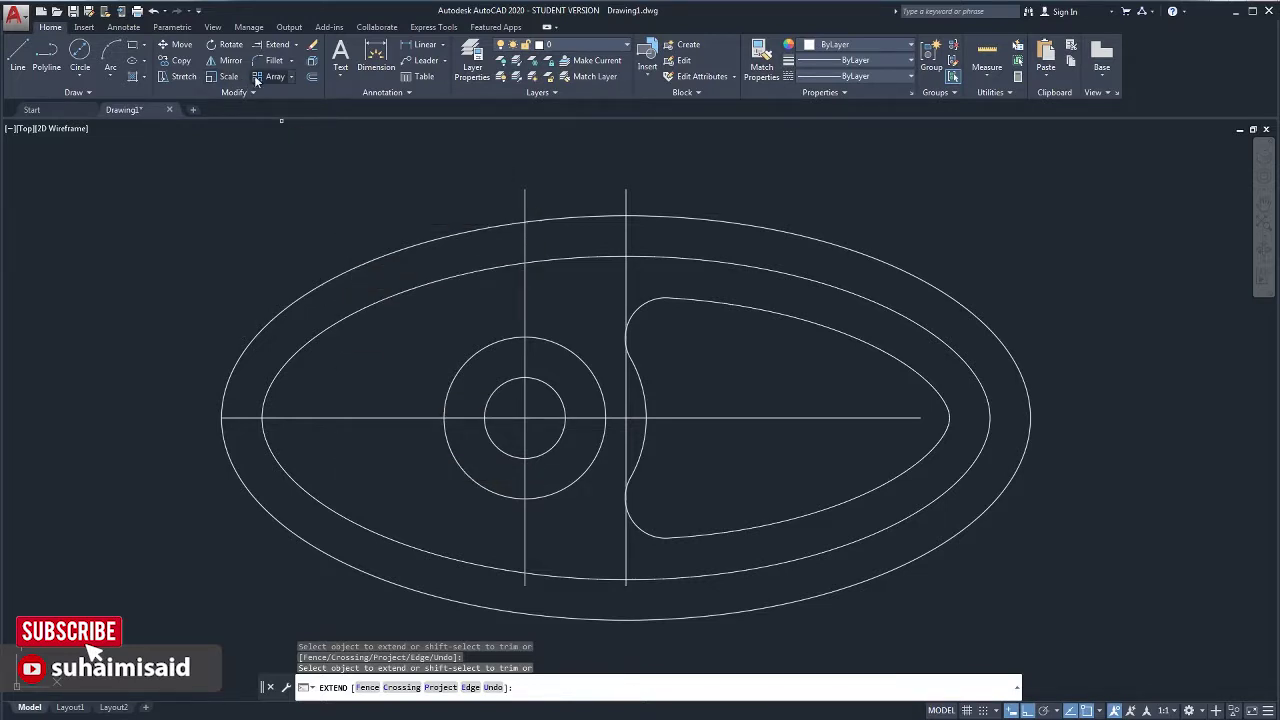
# Offset the horizontal centre line 10 above and 10 below, then view the reference image
pyautogui.click(311, 77)
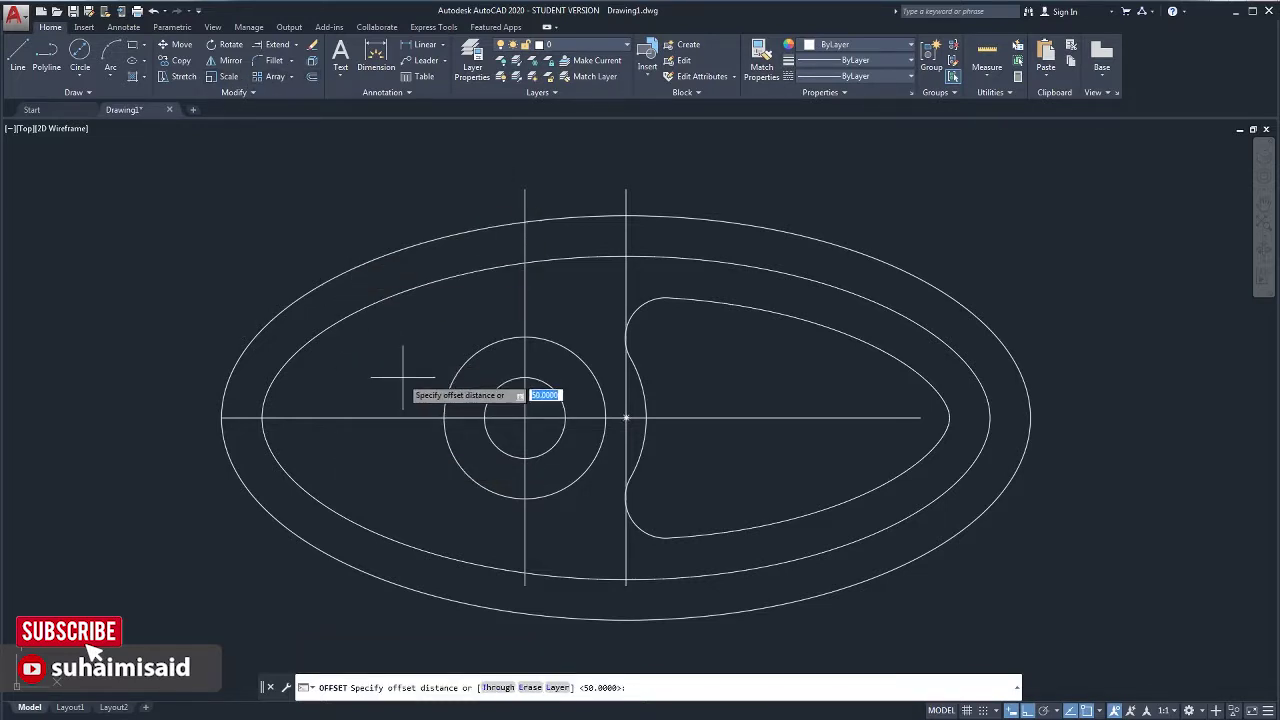
pyautogui.write('10')
pyautogui.press('Return')
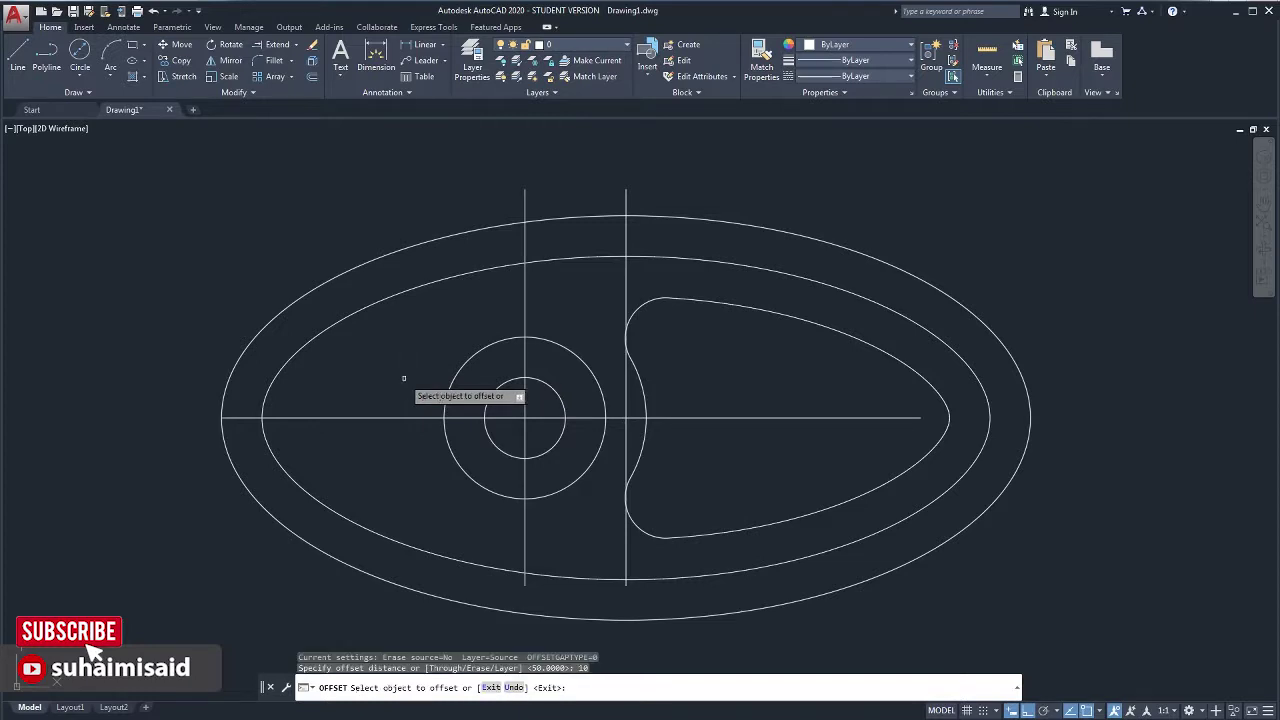
pyautogui.click(400, 417)
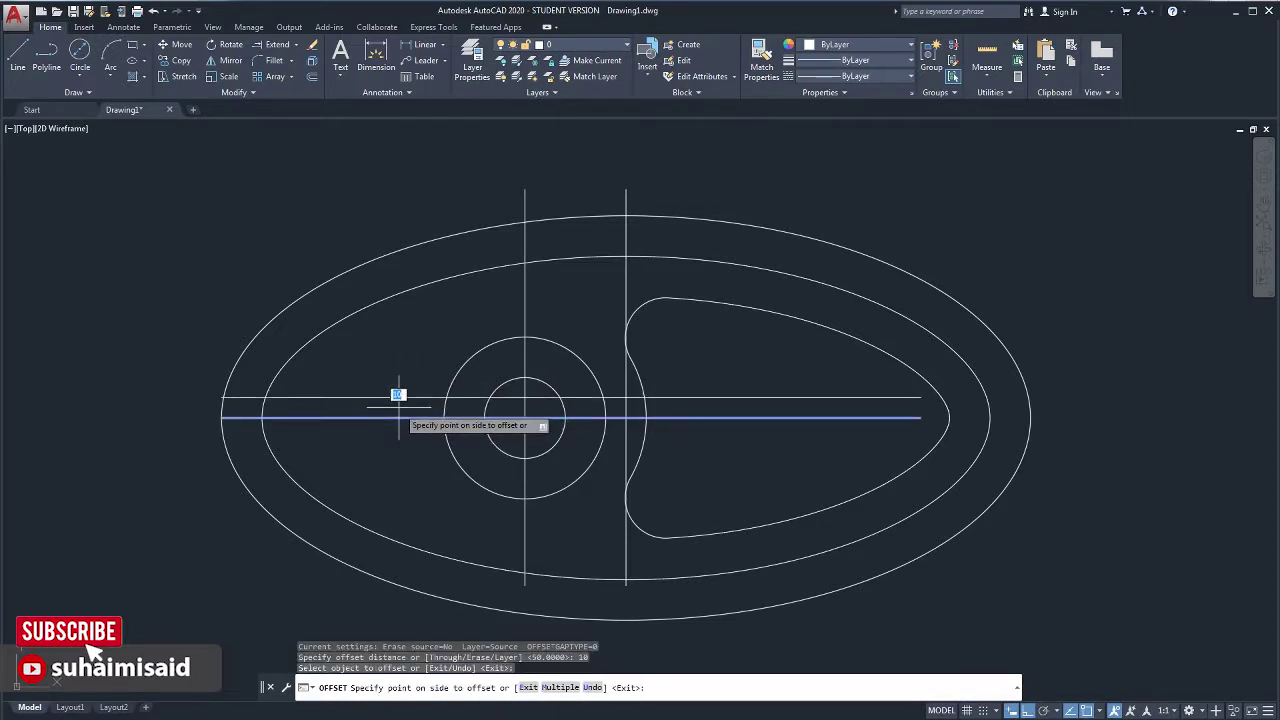
pyautogui.click(398, 401)
pyautogui.click(398, 417)
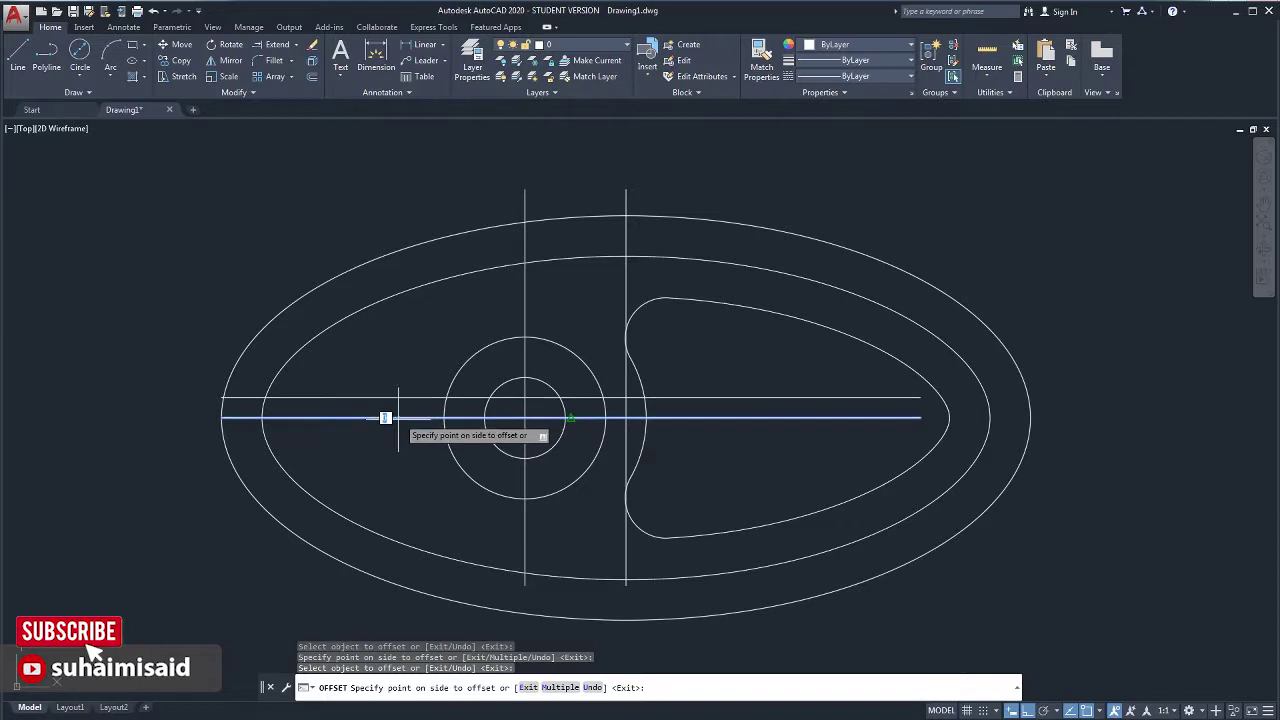
pyautogui.click(392, 424)
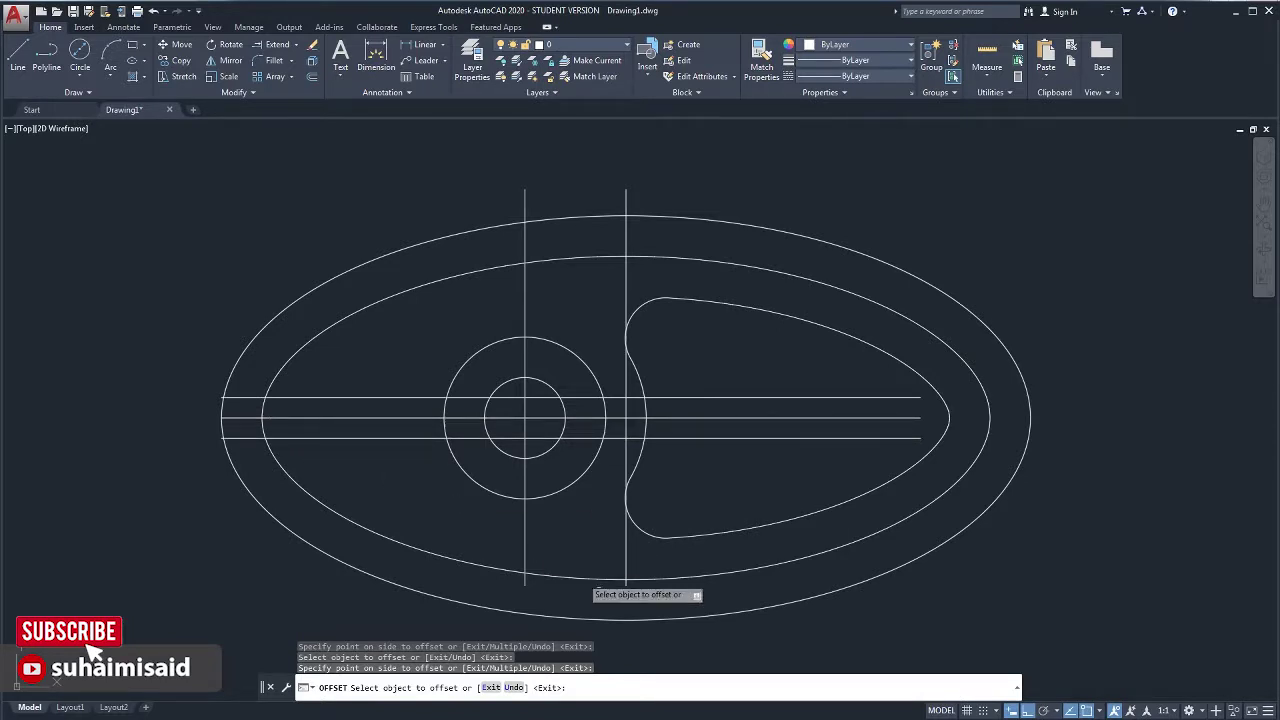
pyautogui.click(700, 708)
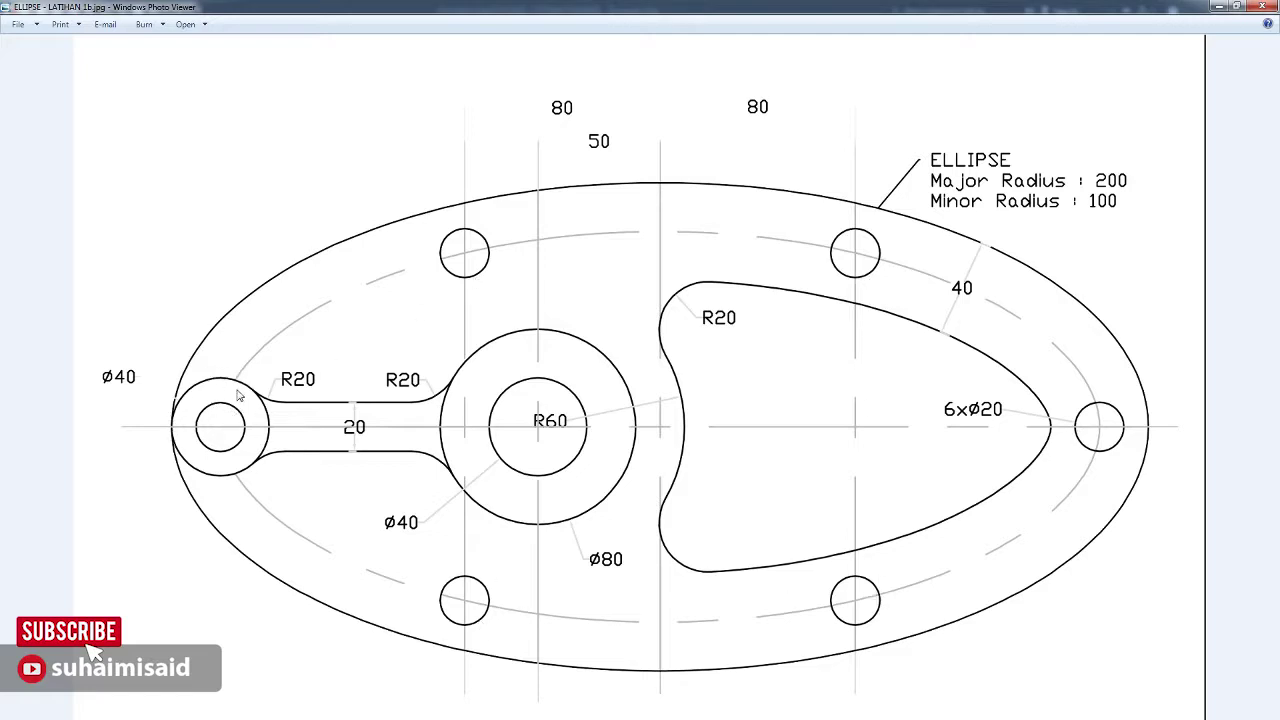
# Leave the reference image, return to AutoCAD and start a centre-diameter circle
pyautogui.hotkey('alt', 'Tab')
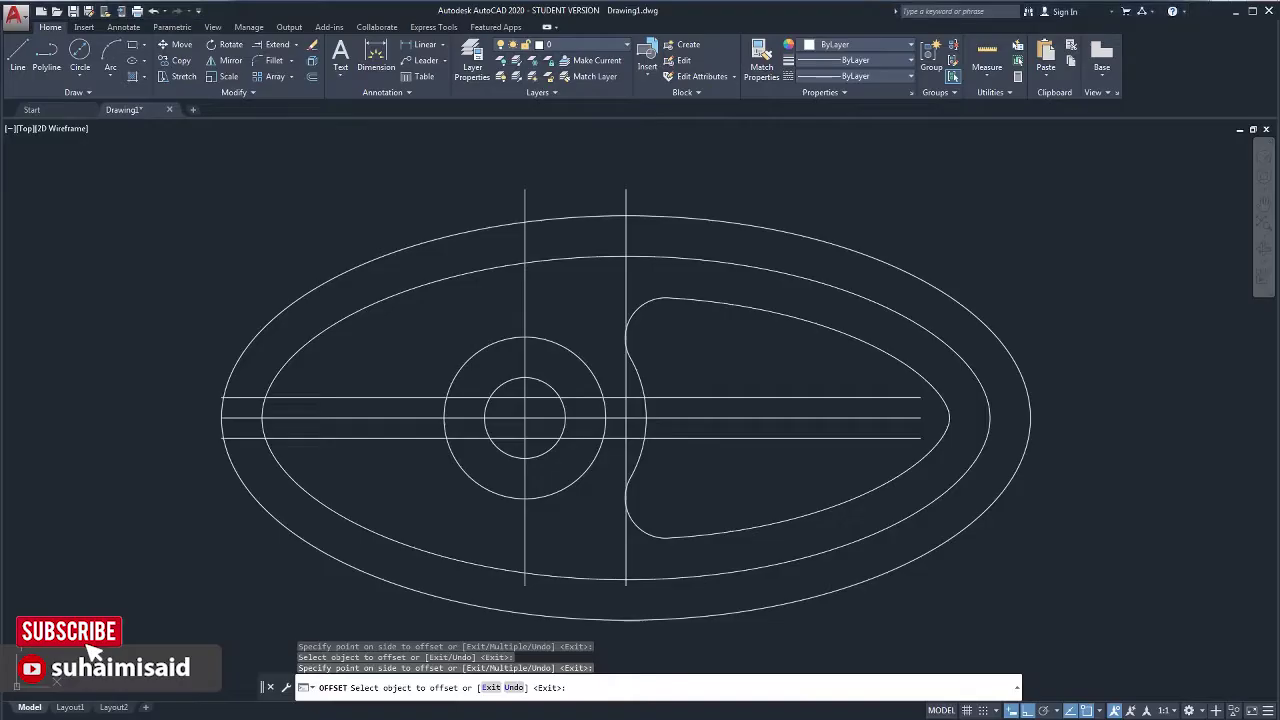
pyautogui.click(79, 52)
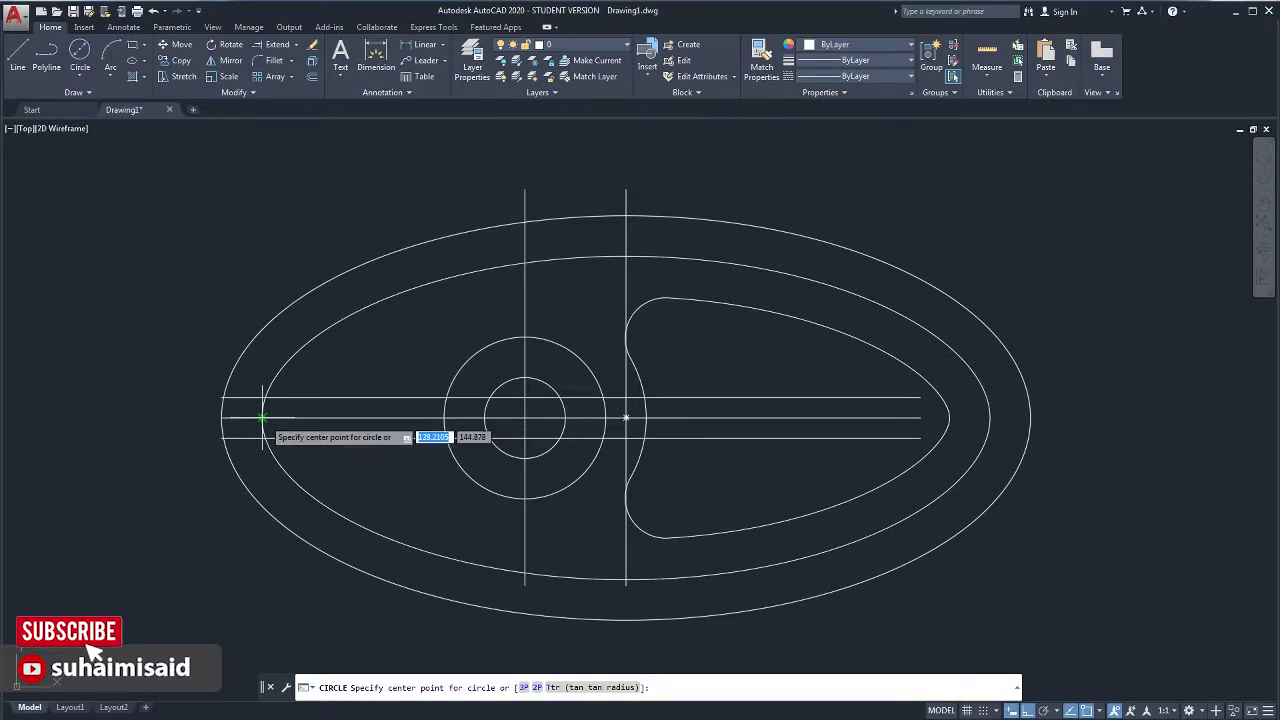
# Draw a Ø40 circle and a concentric Ø20 circle where the centre line meets the inner ellipse
pyautogui.click(262, 417)
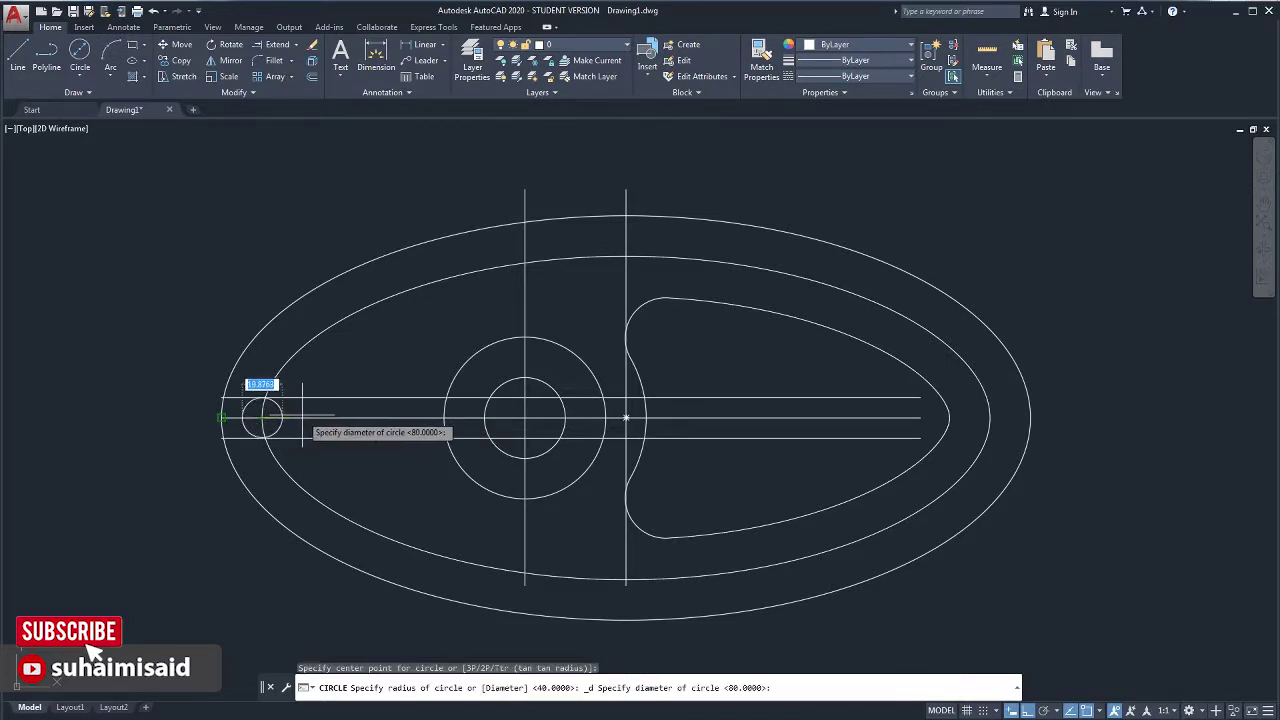
pyautogui.write('40')
pyautogui.press('Return')
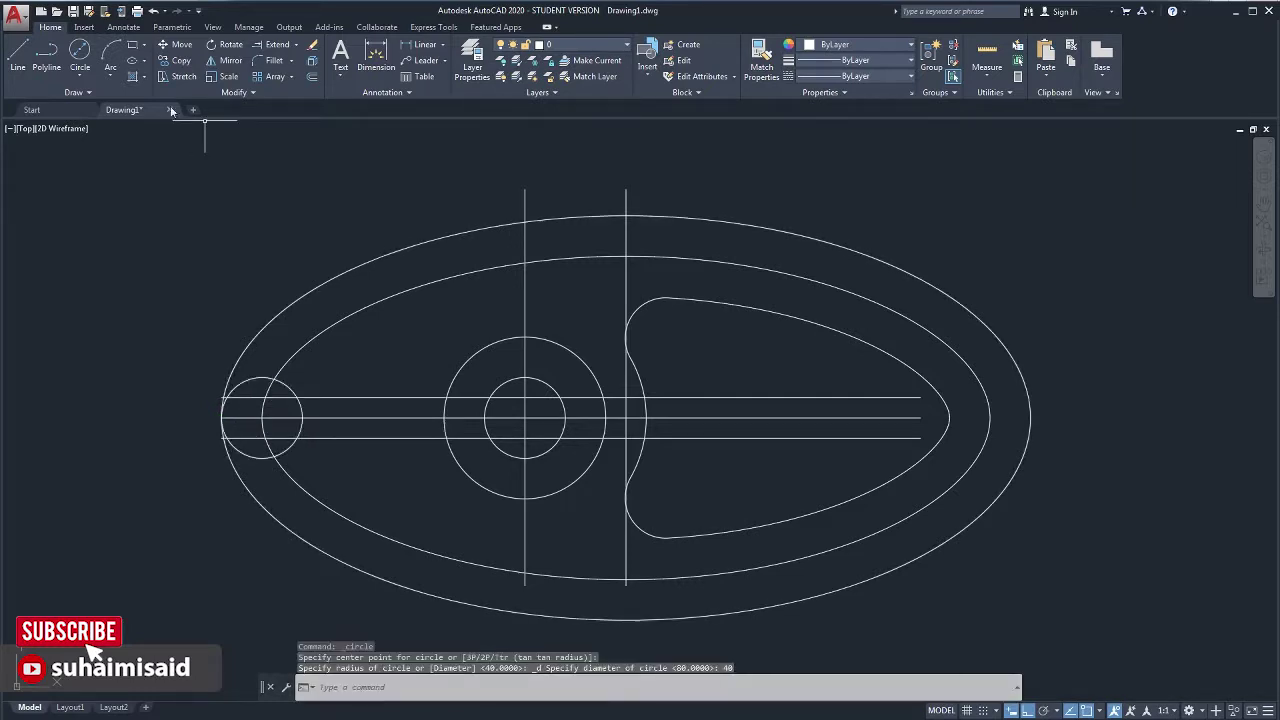
pyautogui.click(80, 74)
pyautogui.click(100, 125)
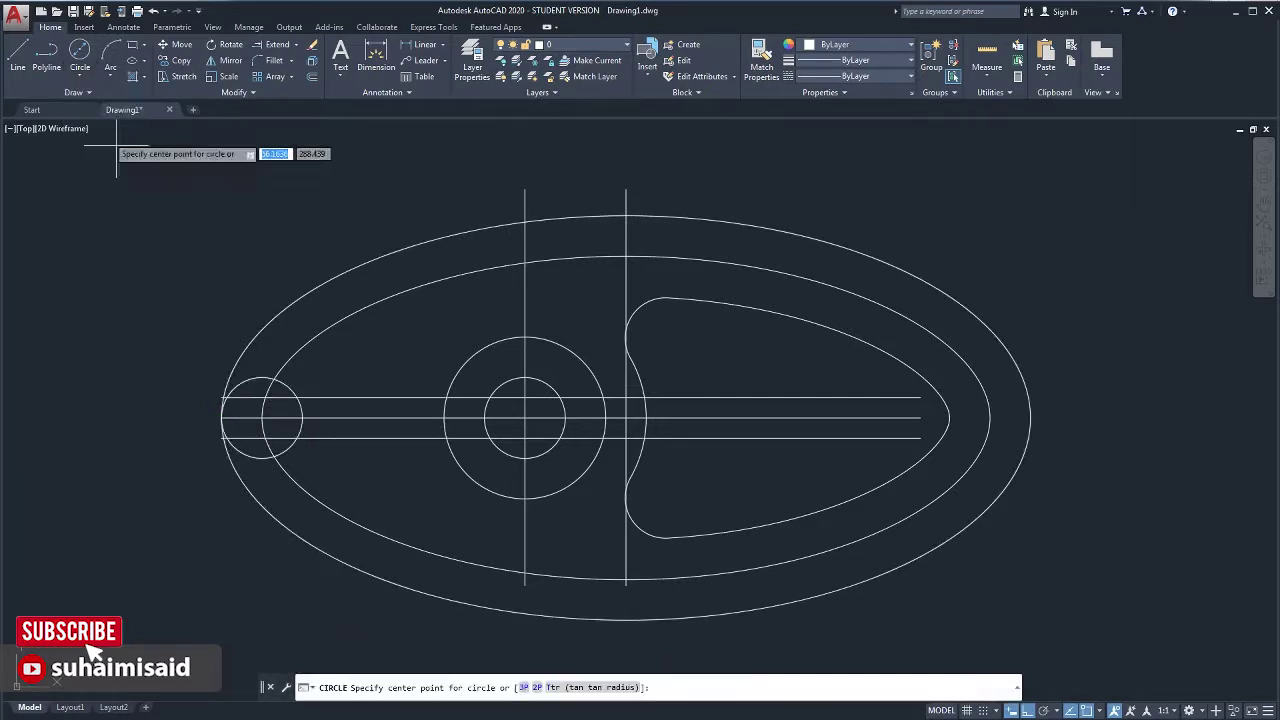
pyautogui.click(262, 417)
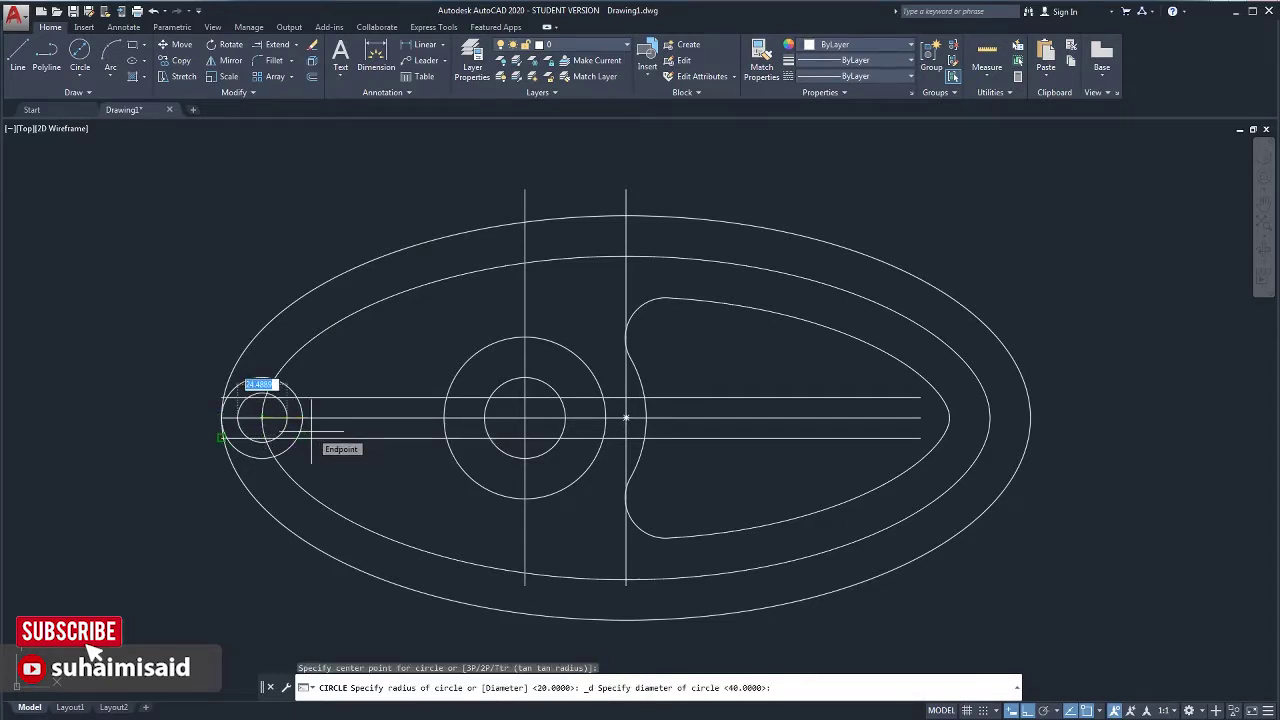
pyautogui.write('20')
pyautogui.press('Return')
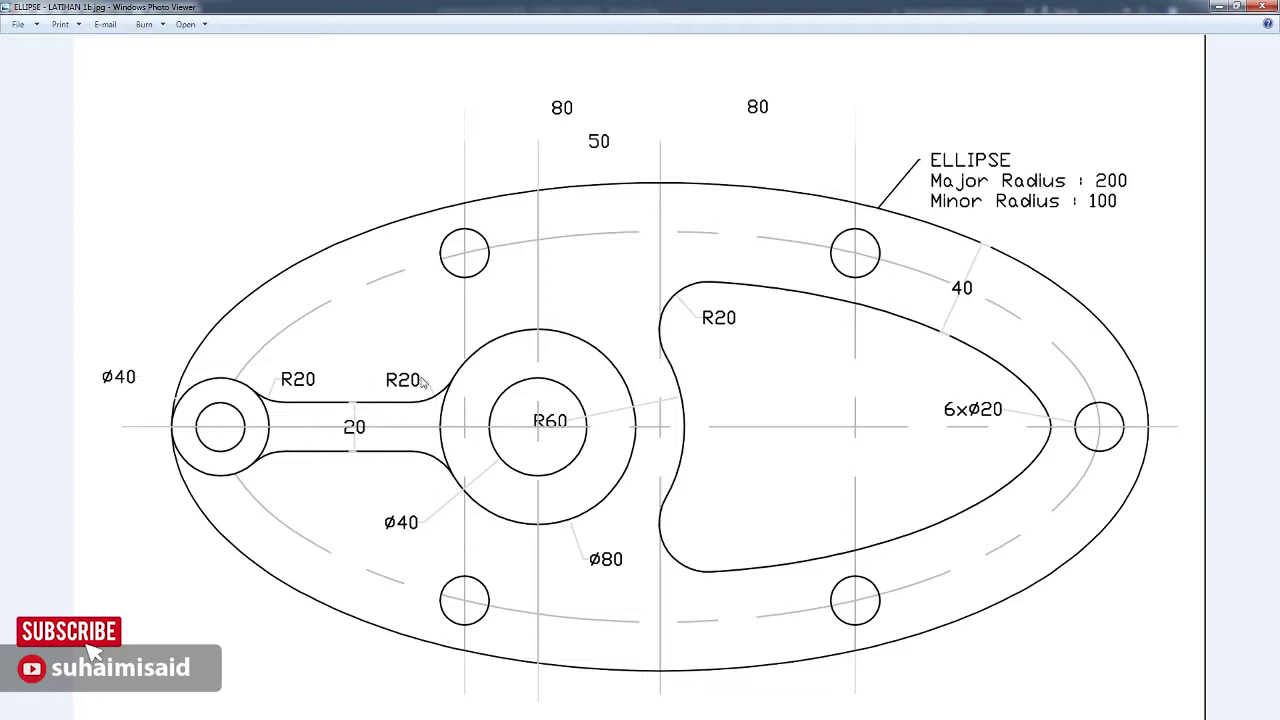
pyautogui.hotkey('alt', 'Tab')
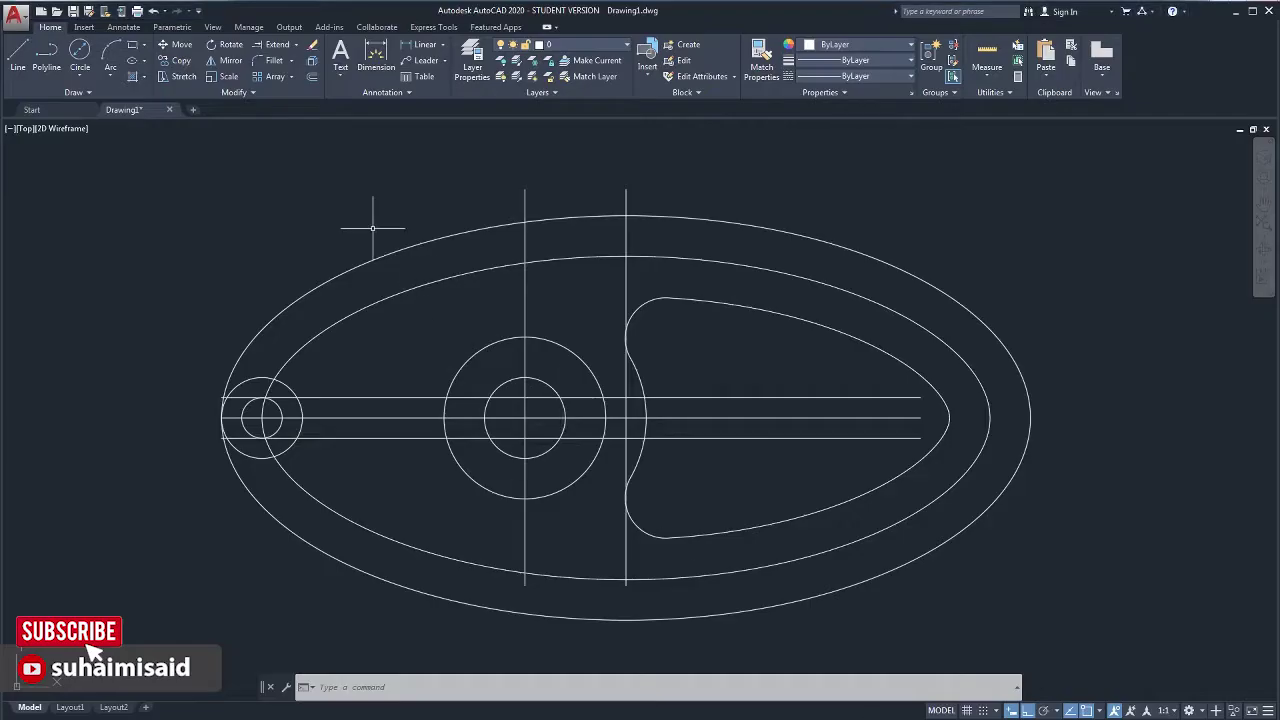
# Set up FILLET with radius 20 and trim mode enabled
pyautogui.click(276, 60)
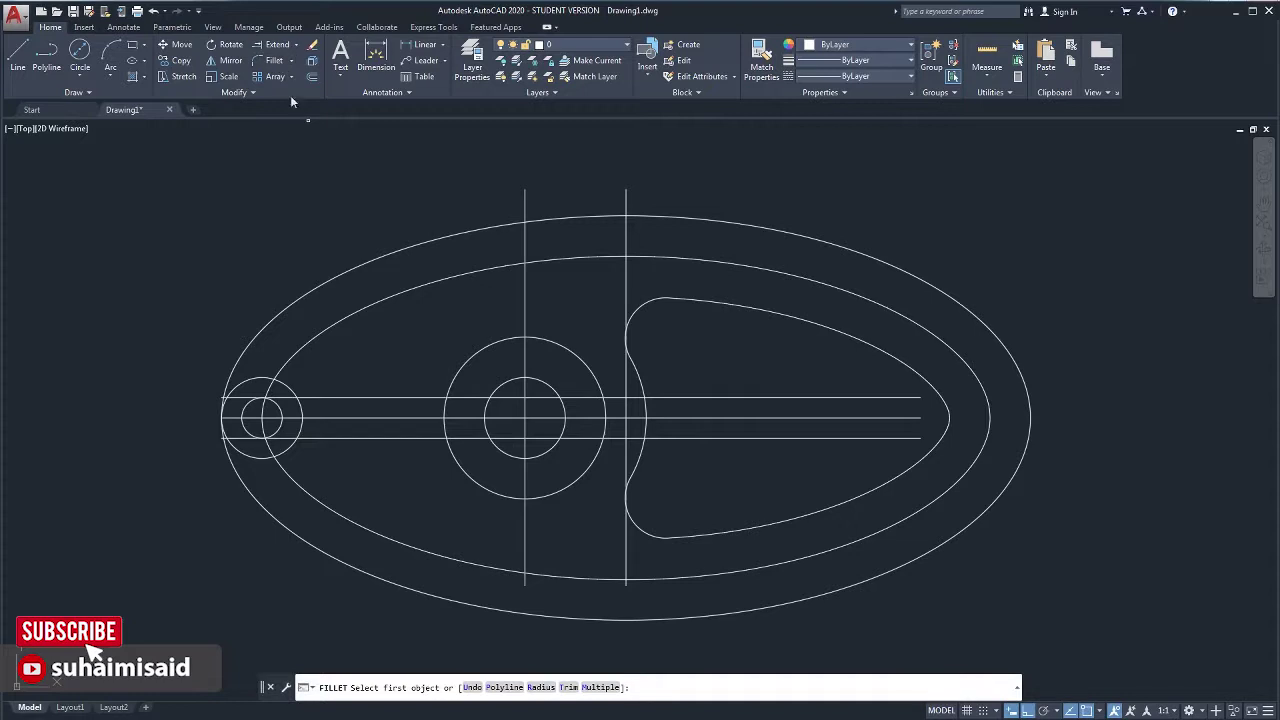
pyautogui.click(540, 688)
pyautogui.write('20')
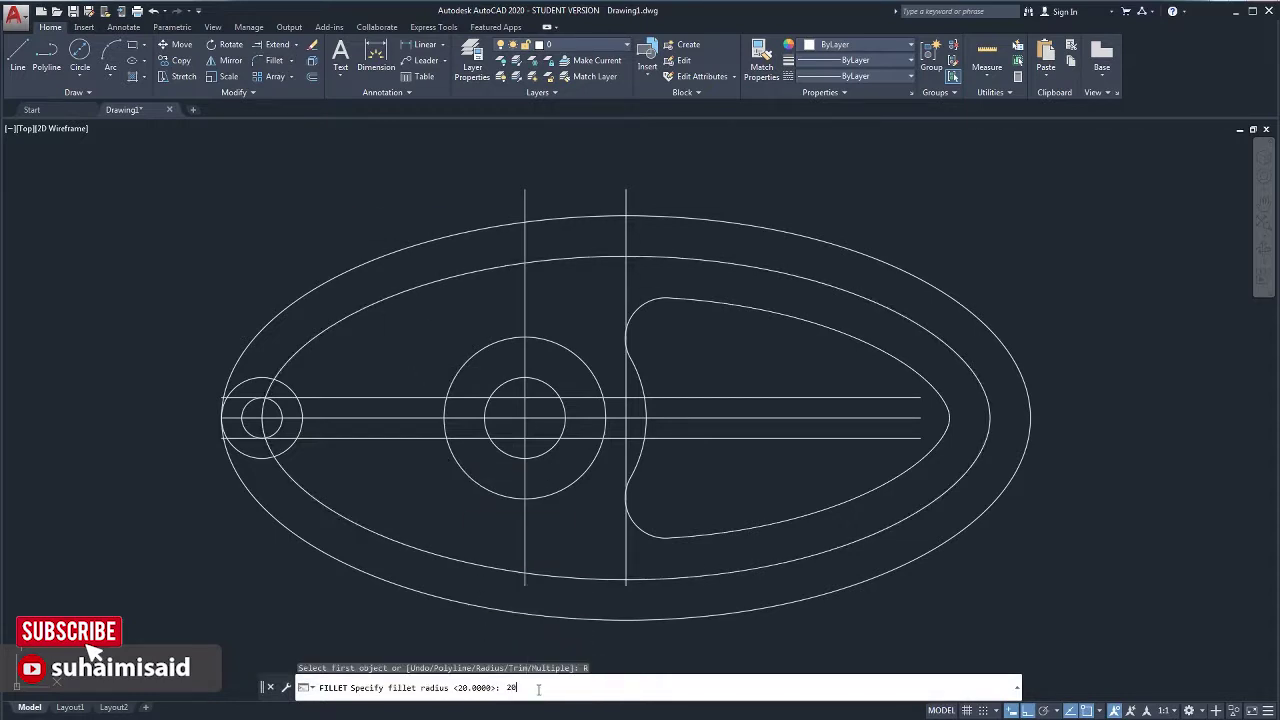
pyautogui.press('Return')
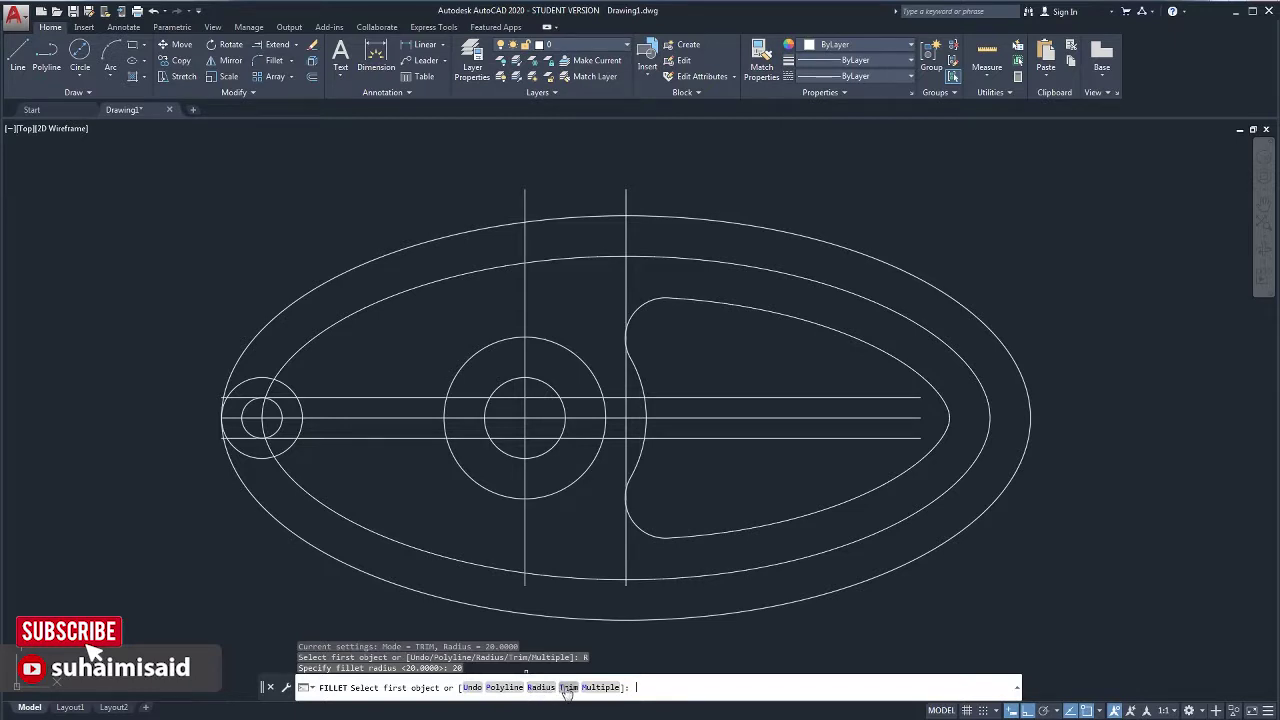
pyautogui.click(564, 688)
pyautogui.click(472, 688)
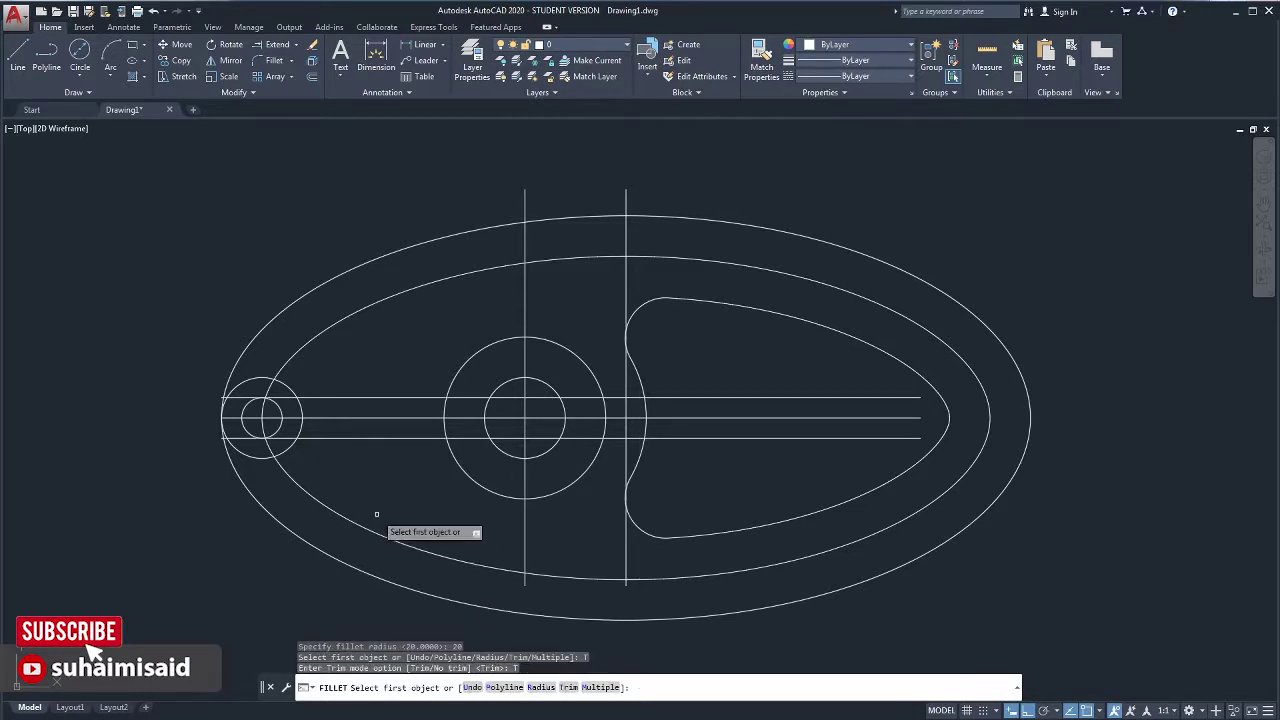
# Round the lower and upper slot-arm lines into the small Ø40 hub circle with R20 arcs
pyautogui.click(291, 450)
pyautogui.click(312, 437)
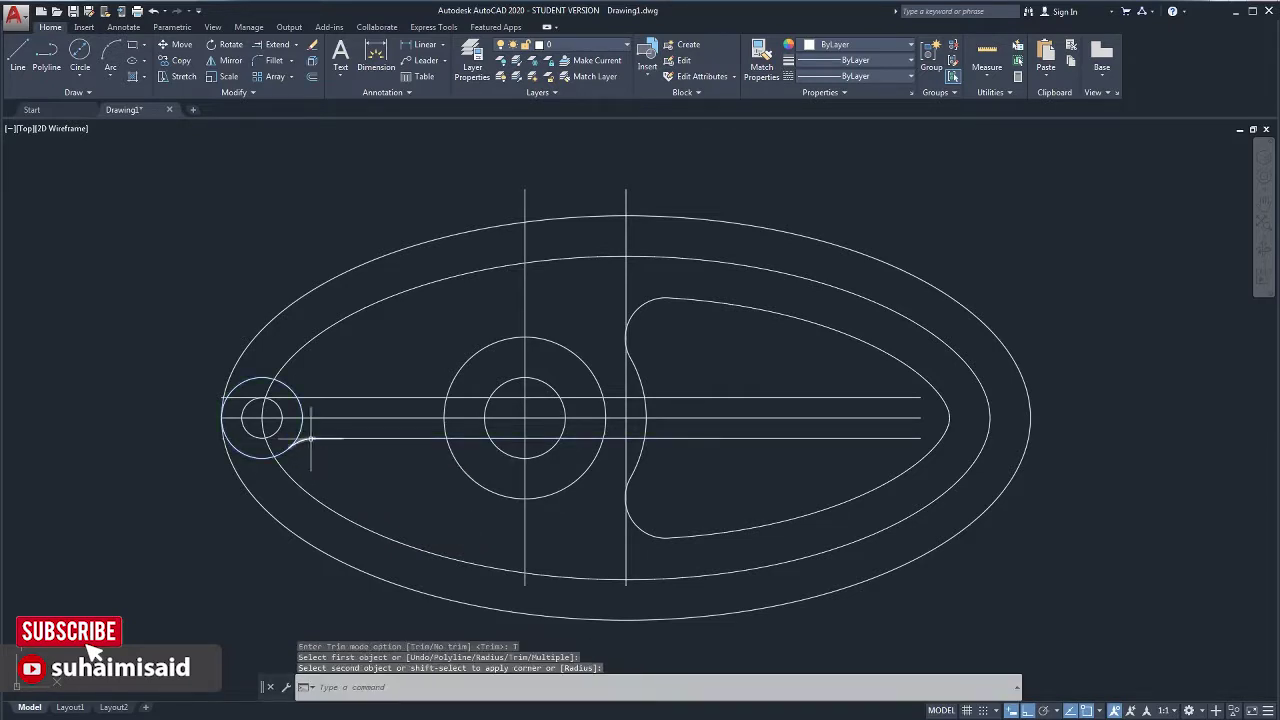
pyautogui.press('Return')
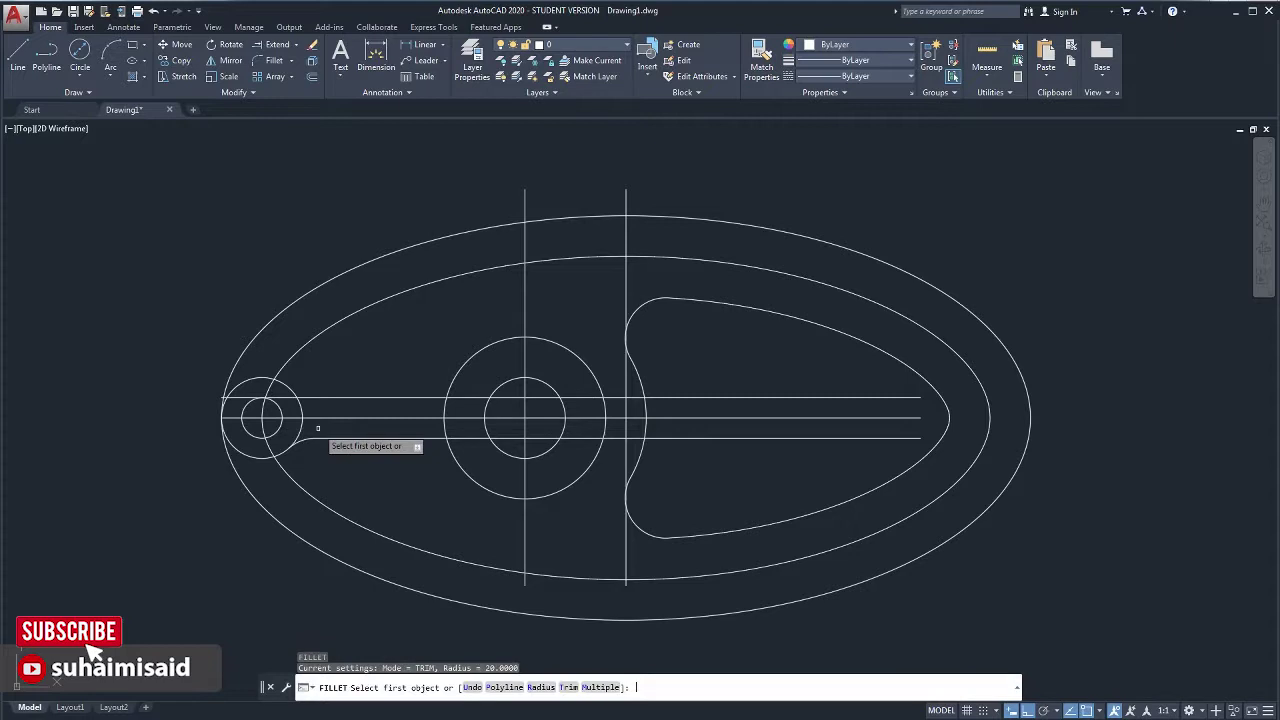
pyautogui.click(296, 398)
pyautogui.click(294, 391)
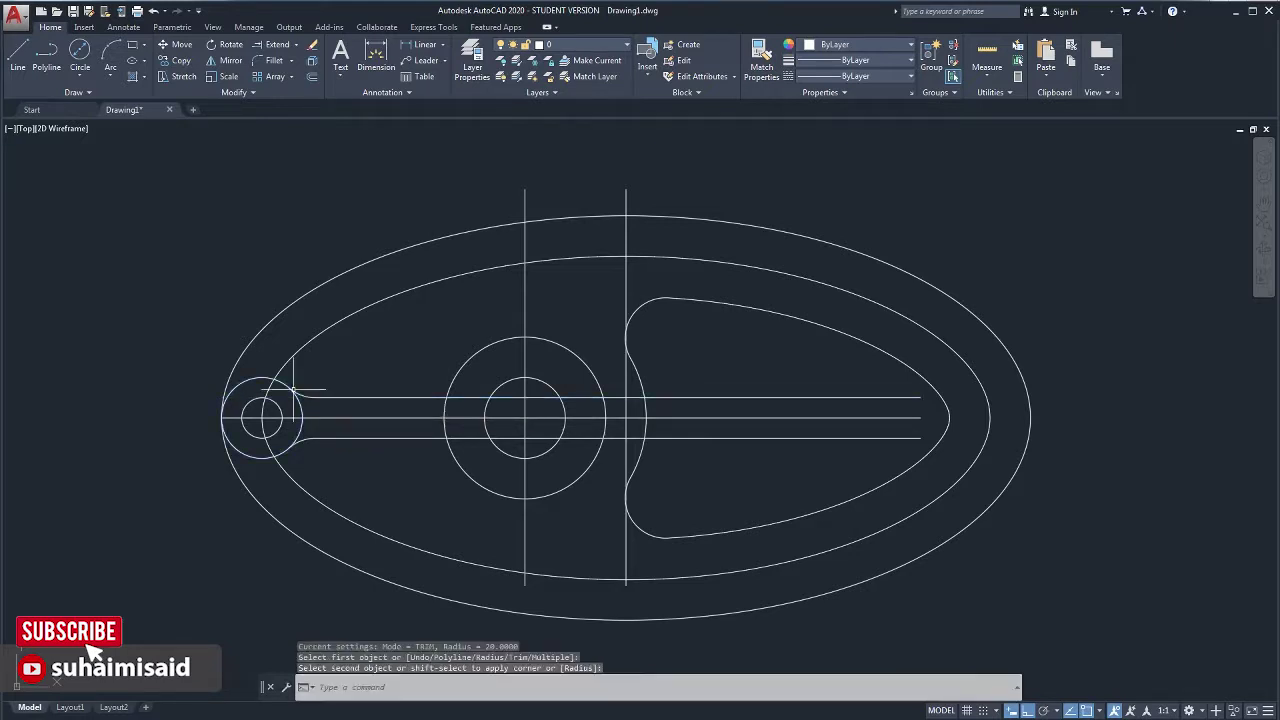
pyautogui.press('Return')
# Round the upper and lower arm lines into the large hub circle with R20 arcs
pyautogui.click(435, 400)
pyautogui.click(451, 390)
pyautogui.press('Return')
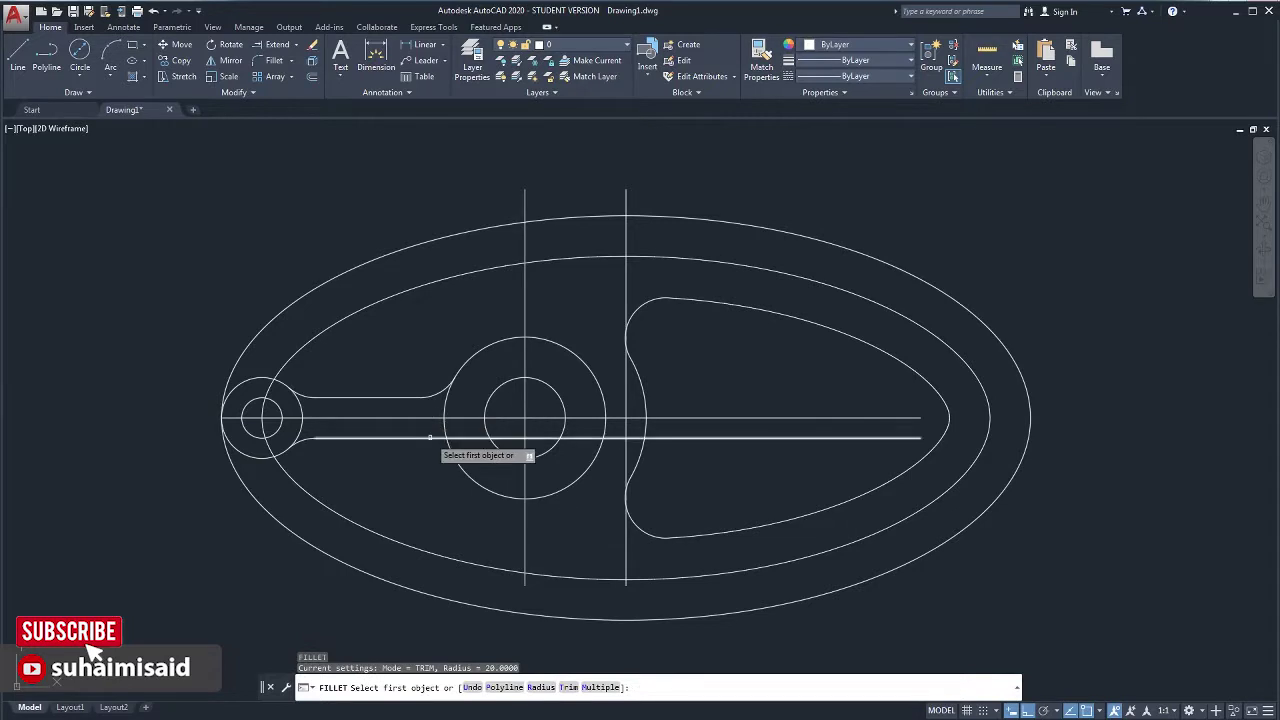
pyautogui.click(438, 437)
pyautogui.click(459, 459)
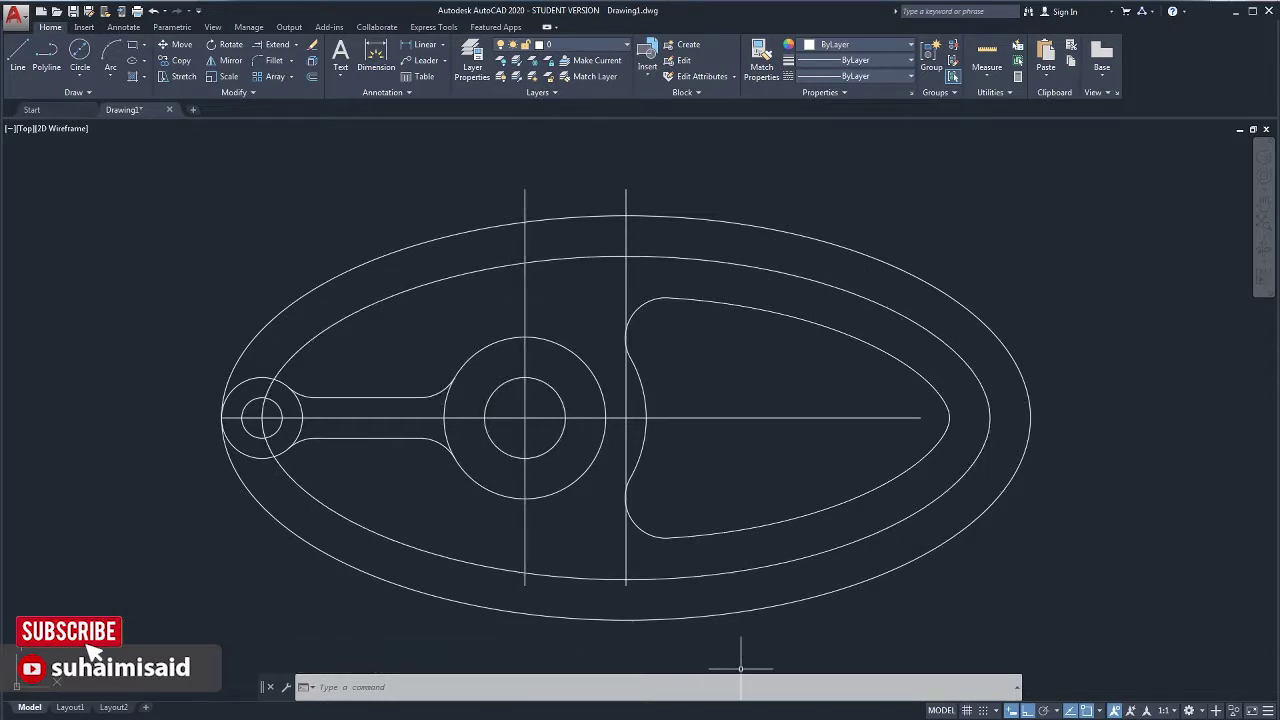
pyautogui.hotkey('alt', 'Tab')
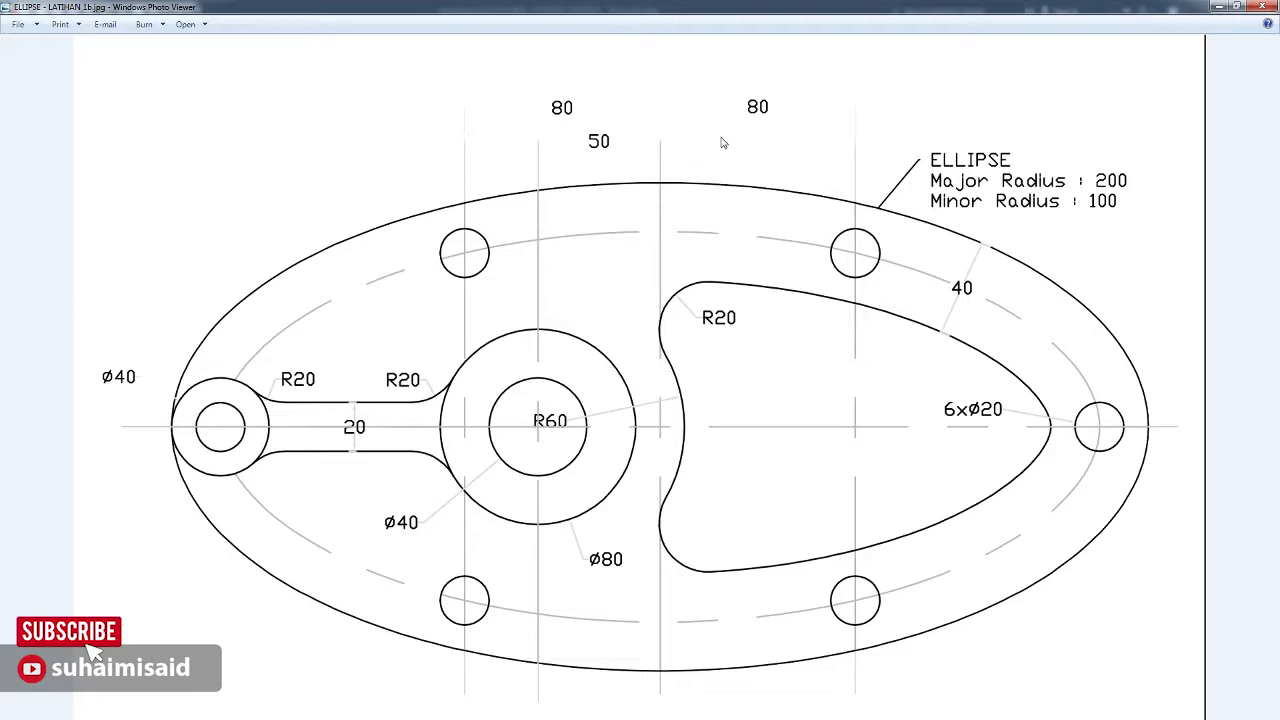
pyautogui.hotkey('alt', 'Tab')
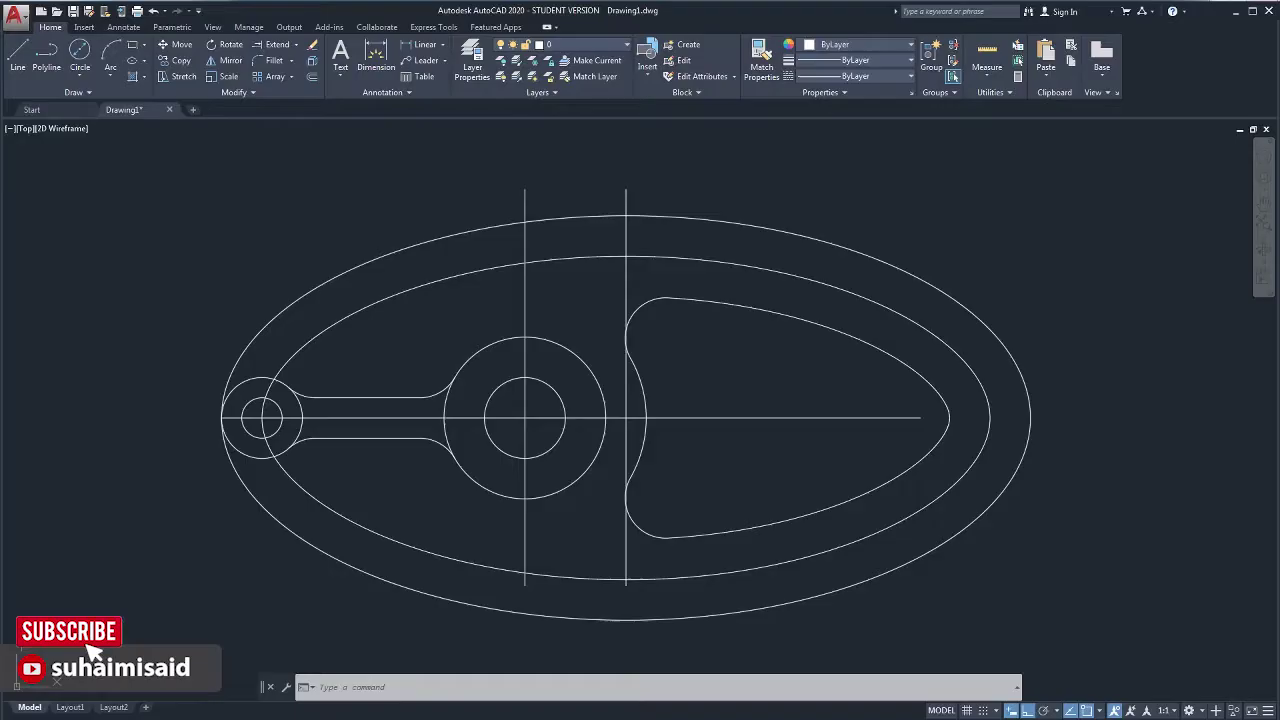
# Offset the teardrop's vertical edge line 80 units to both its right and left
pyautogui.click(313, 77)
pyautogui.write('8')
pyautogui.press('Return')
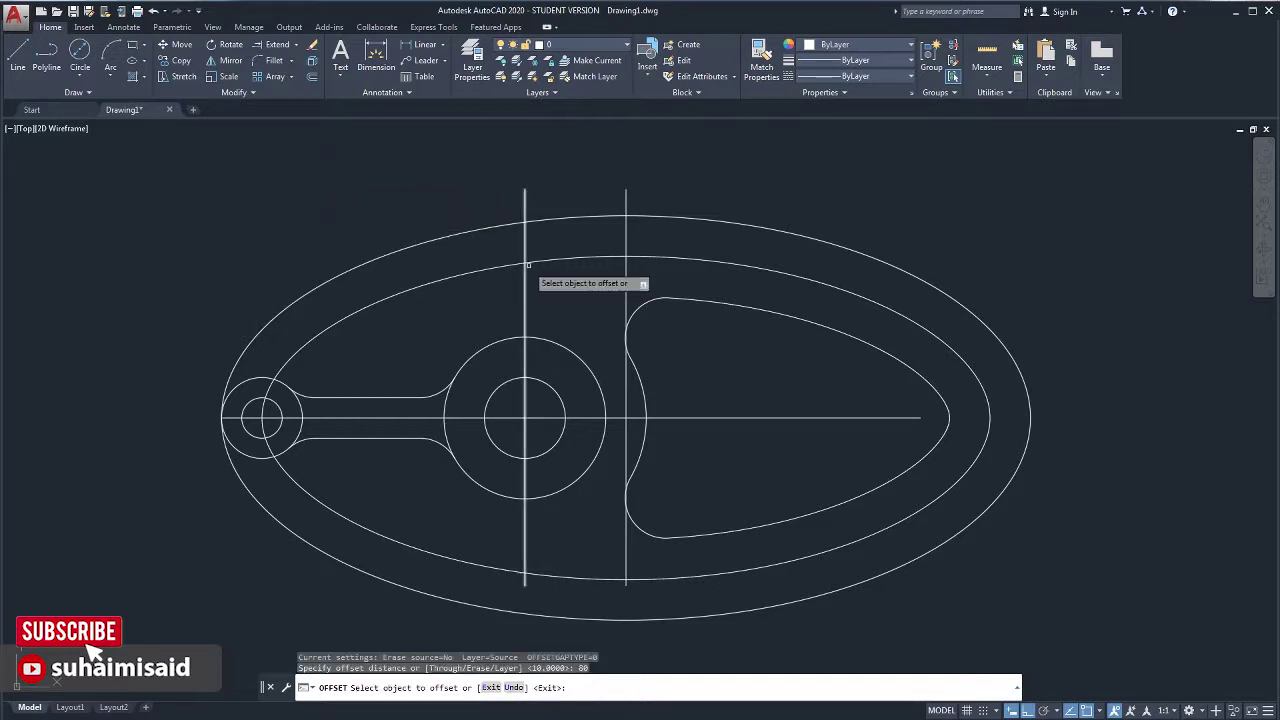
pyautogui.click(626, 288)
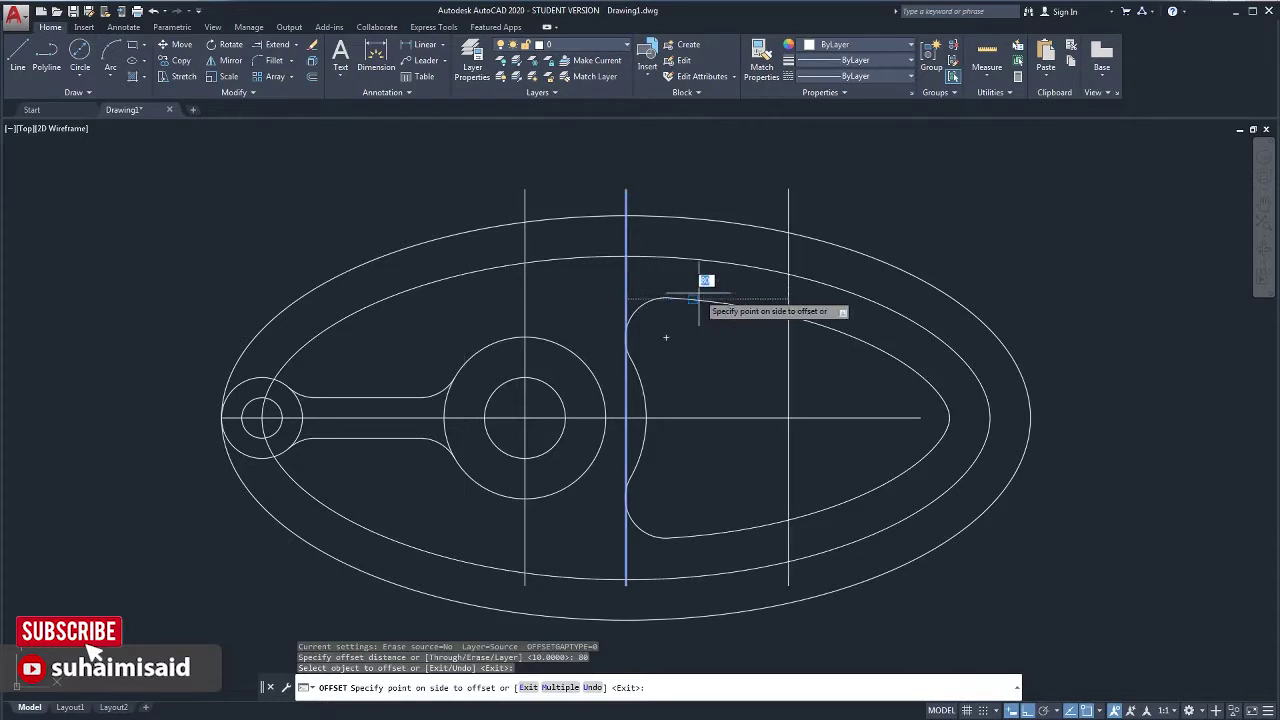
pyautogui.click(700, 280)
pyautogui.click(627, 288)
pyautogui.click(500, 295)
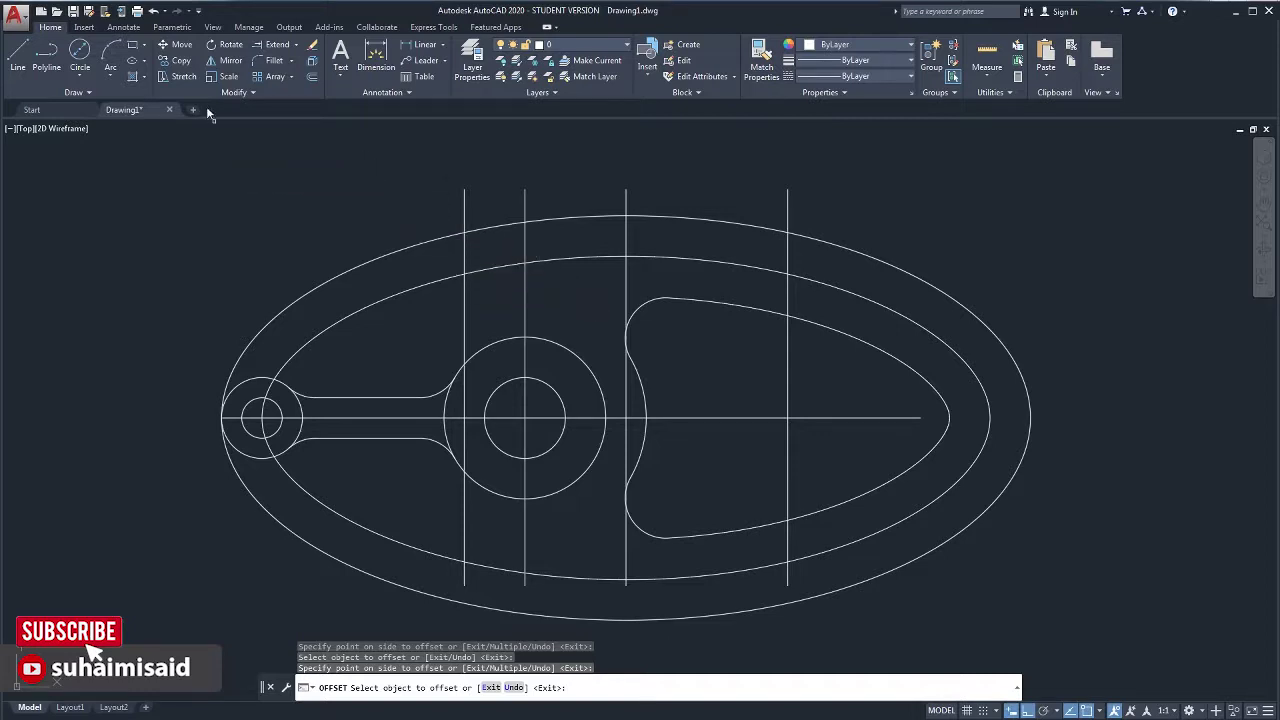
pyautogui.click(182, 62)
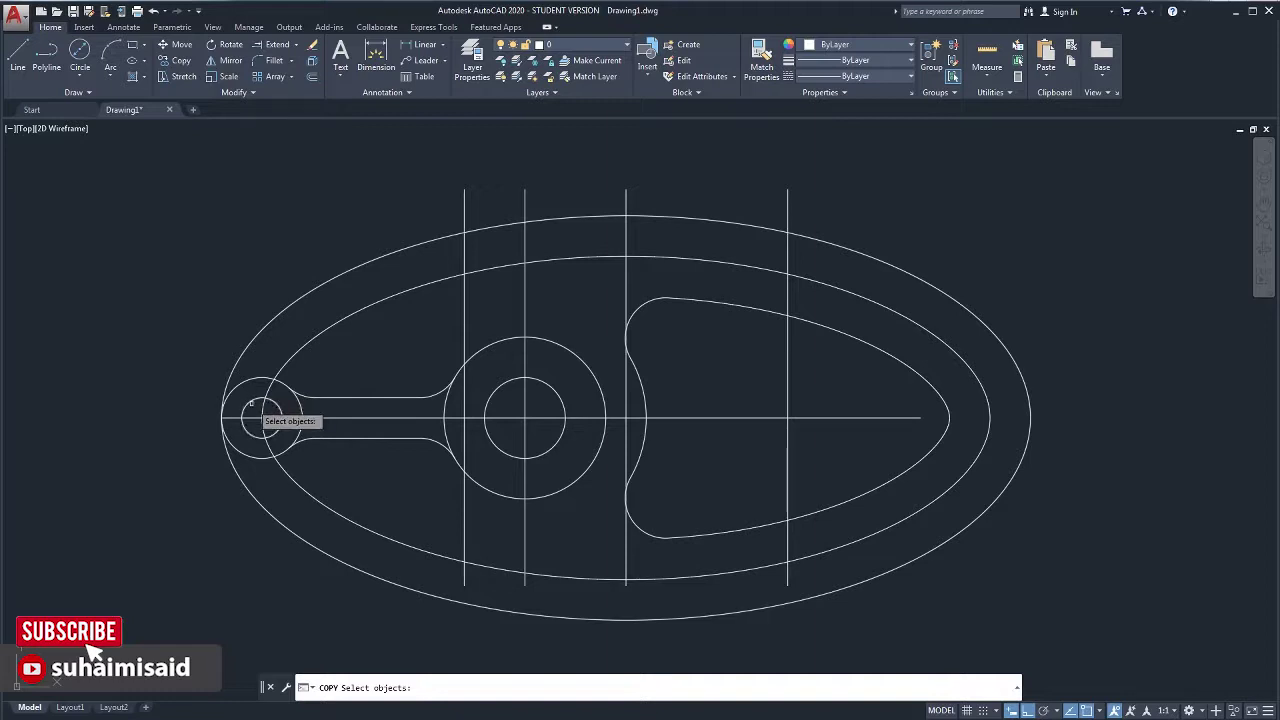
# Copy the Ø20 hole to the four inner-ellipse intersections and the ellipse's right end, Ortho off
pyautogui.click(251, 401)
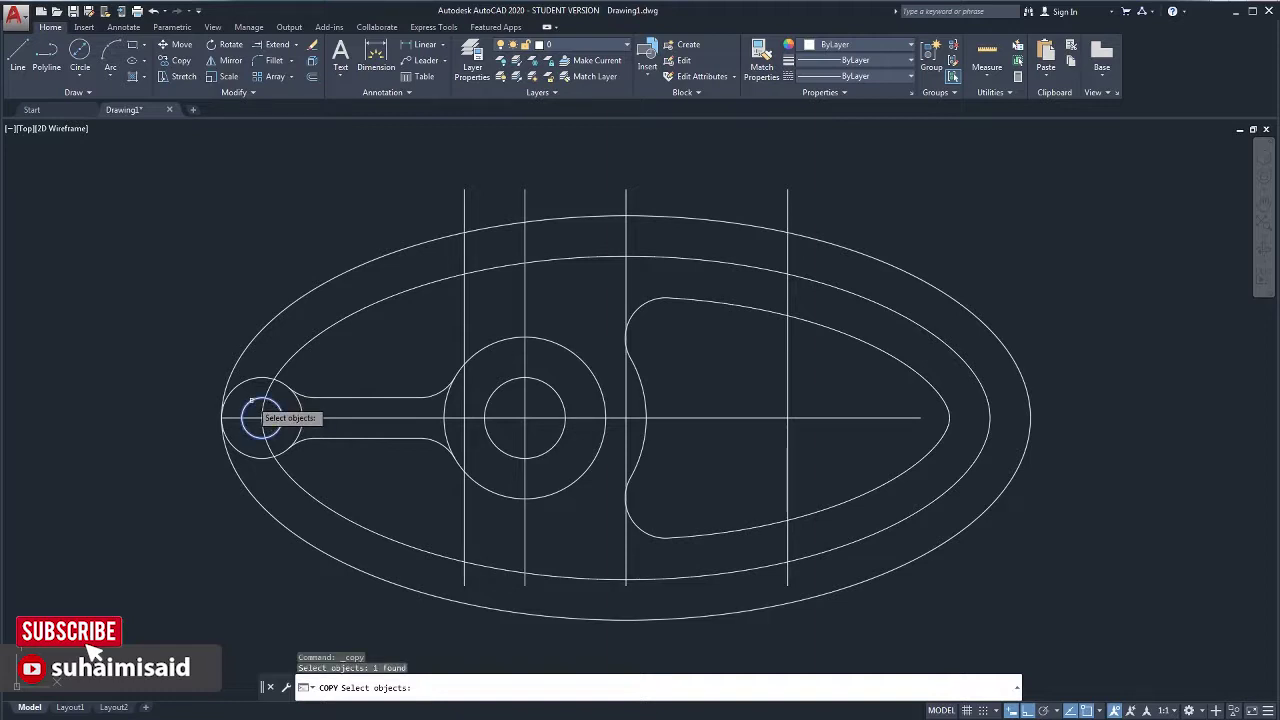
pyautogui.press('Return')
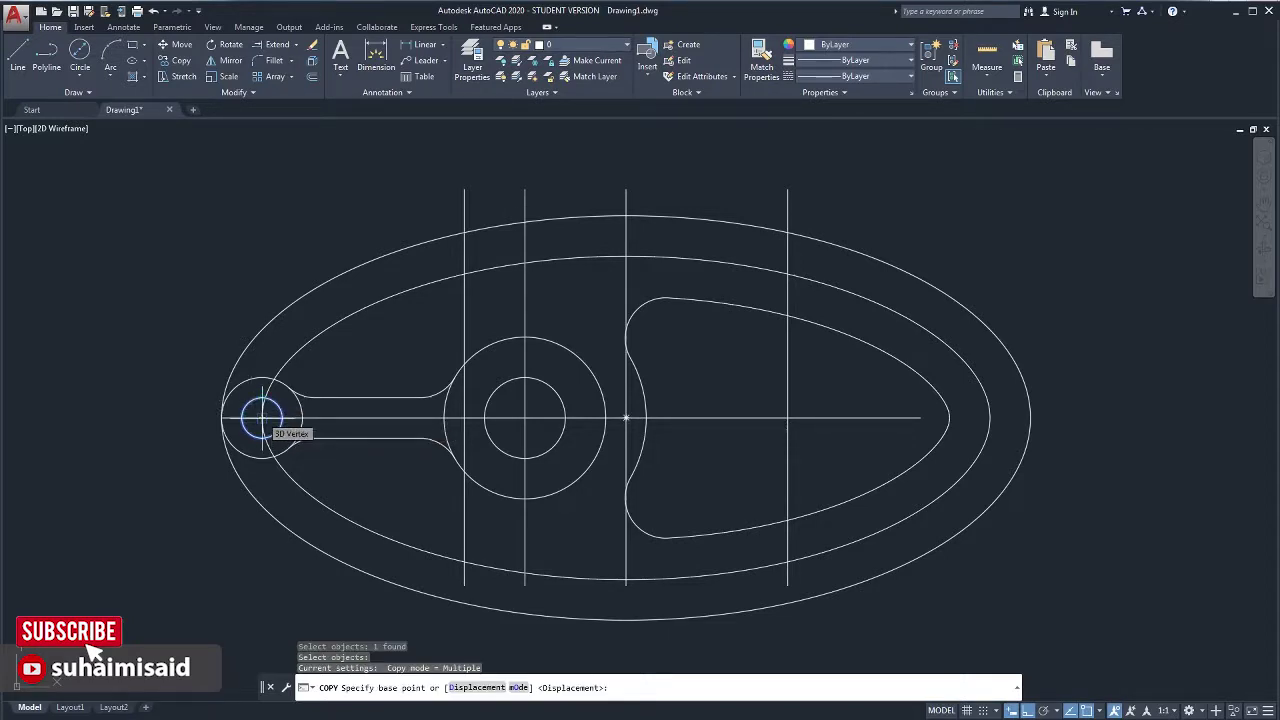
pyautogui.click(262, 417)
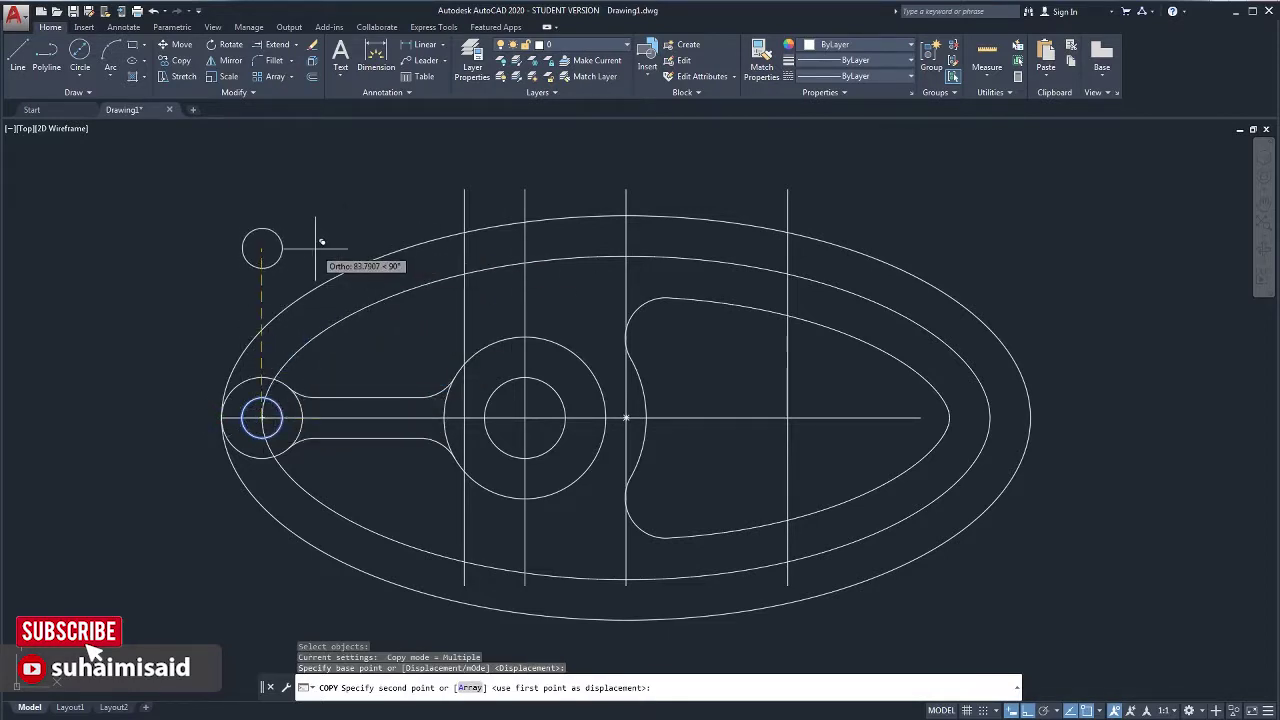
pyautogui.press('F8')
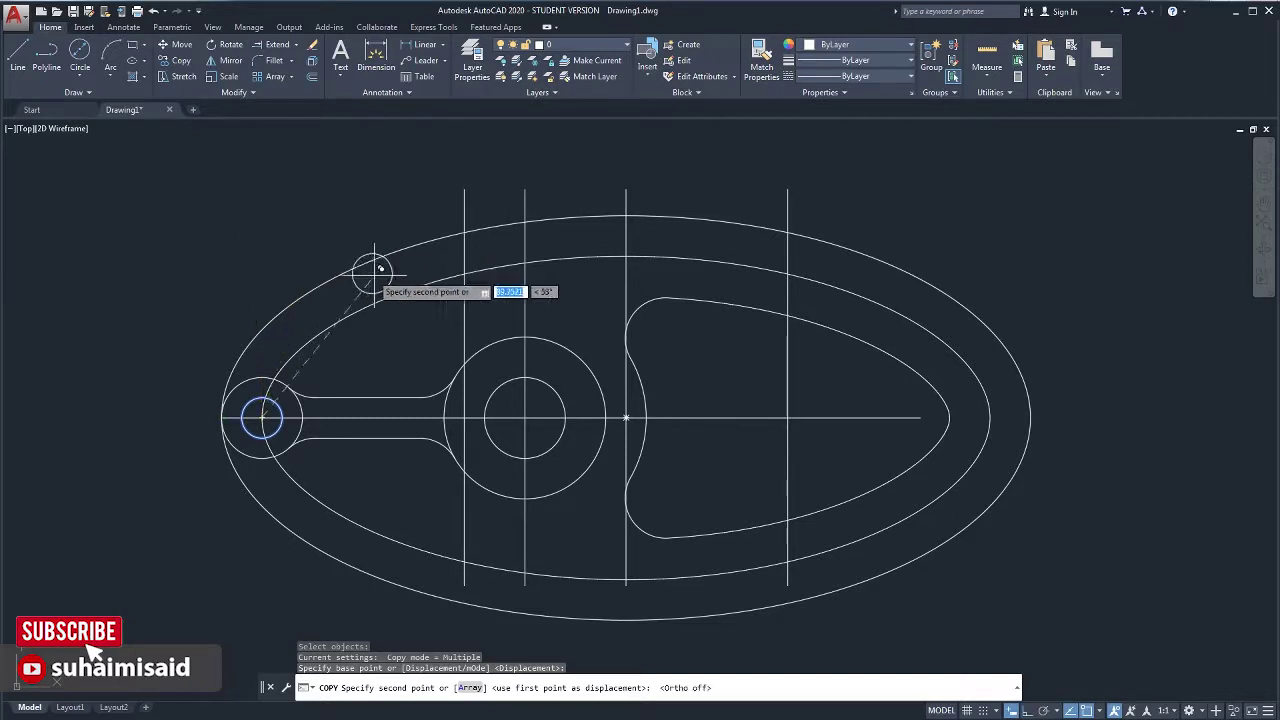
pyautogui.click(464, 271)
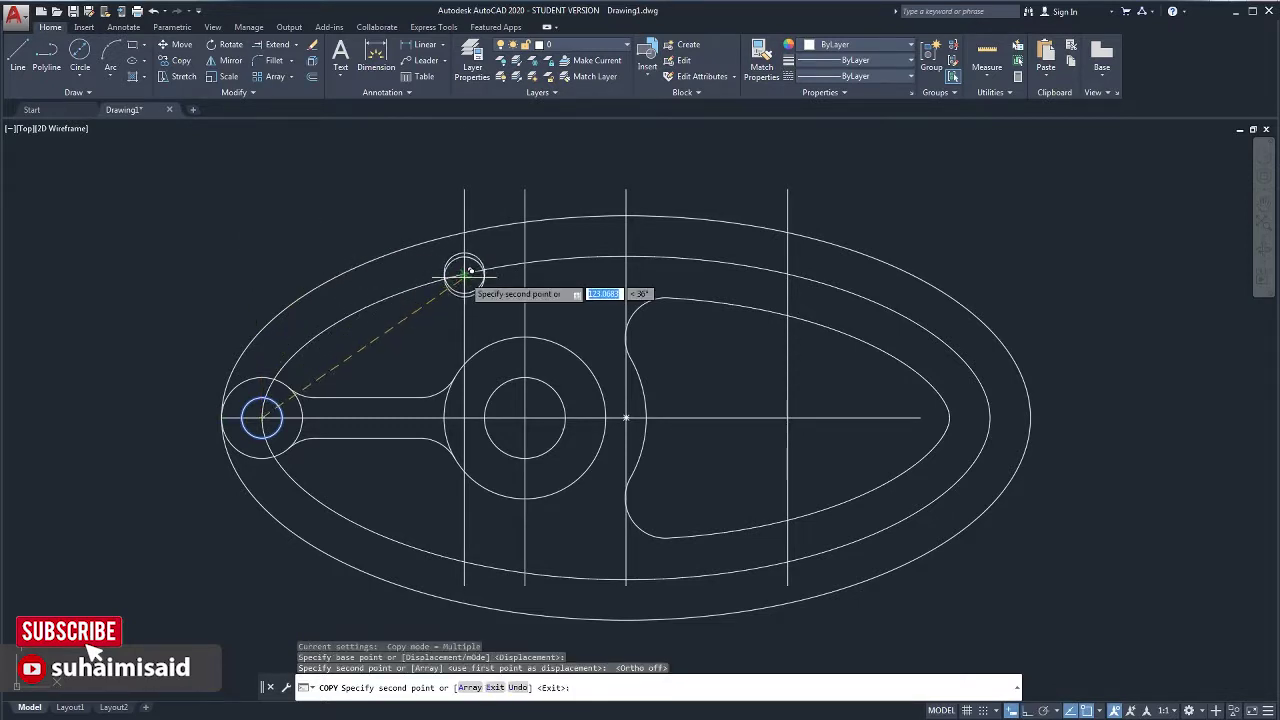
pyautogui.click(470, 554)
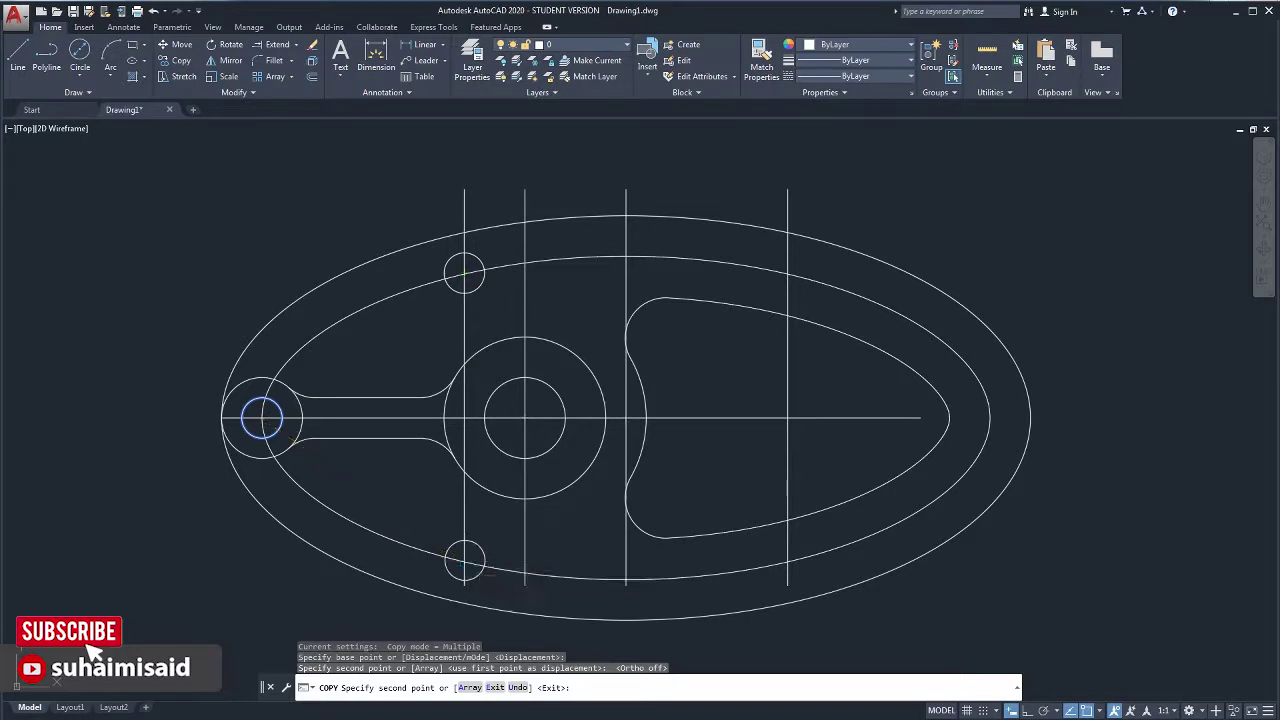
pyautogui.click(790, 270)
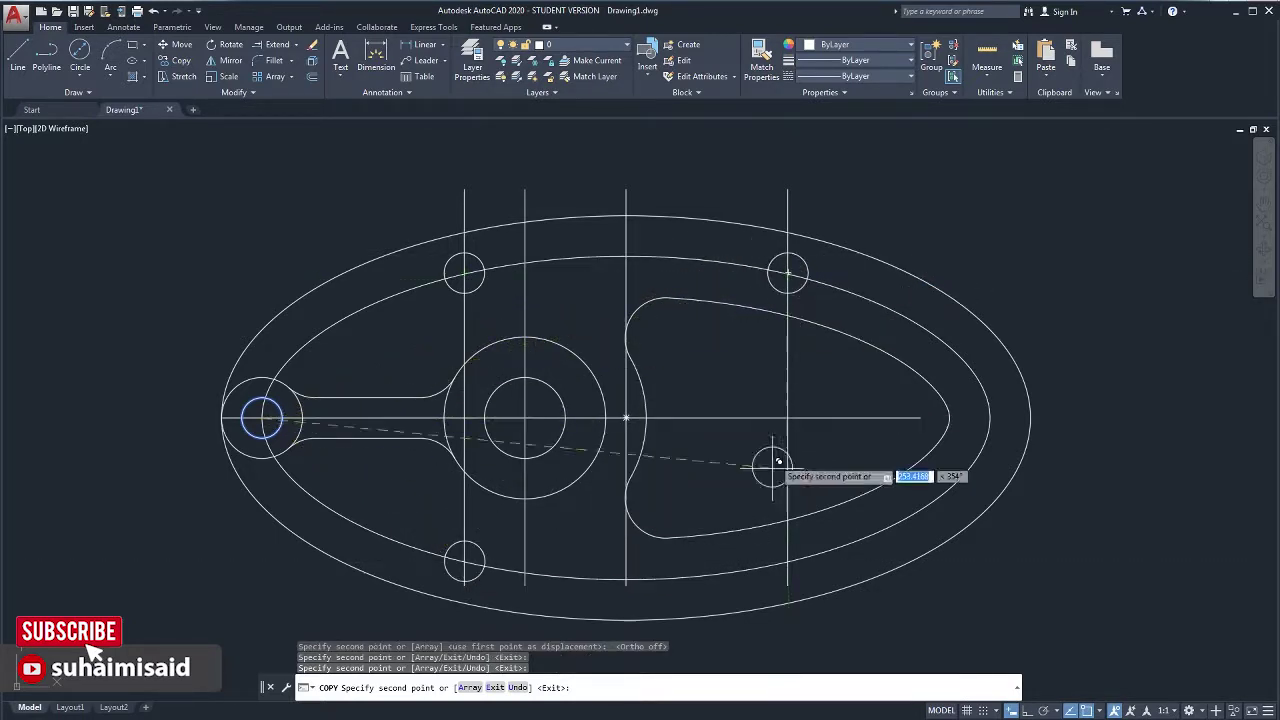
pyautogui.click(792, 558)
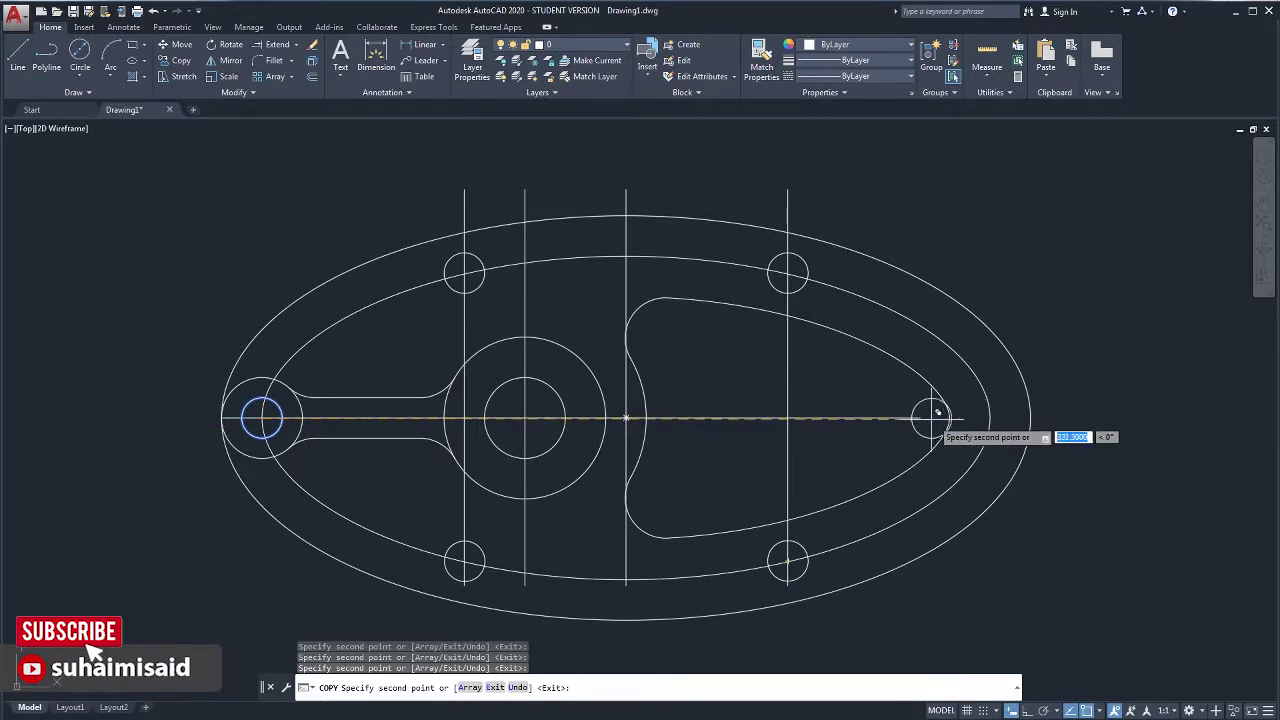
pyautogui.click(991, 416)
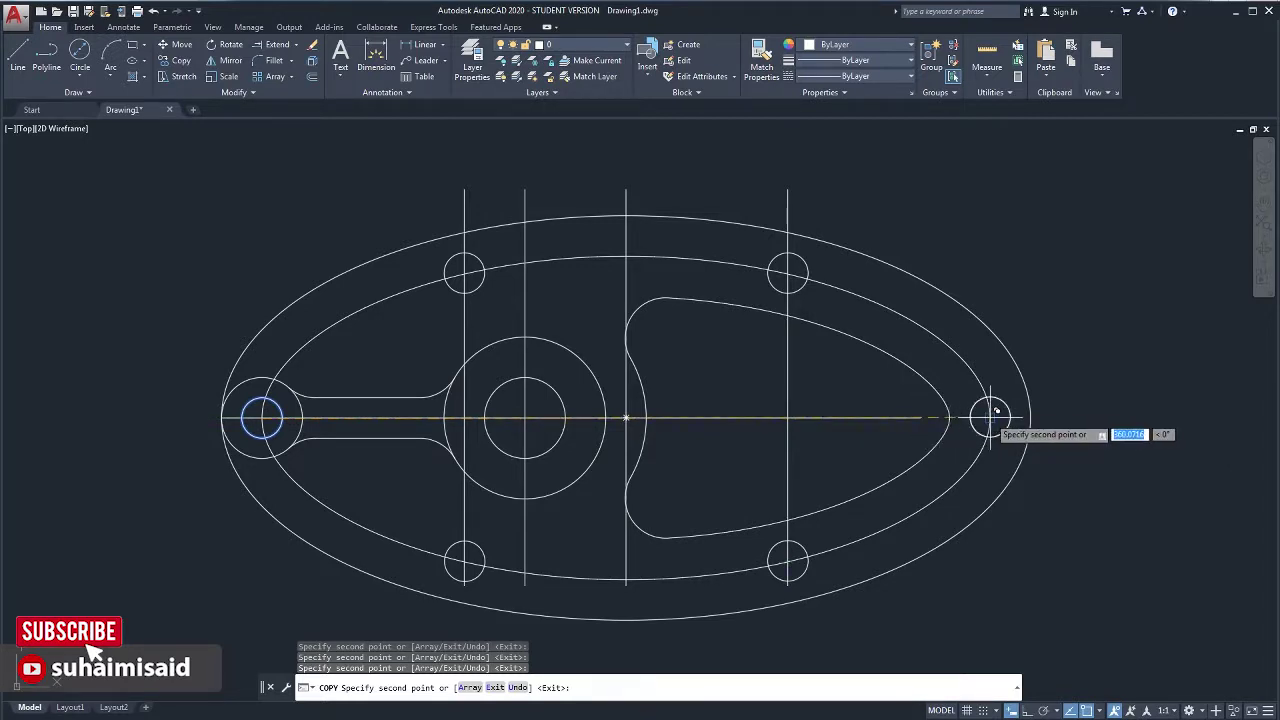
pyautogui.press('Escape')
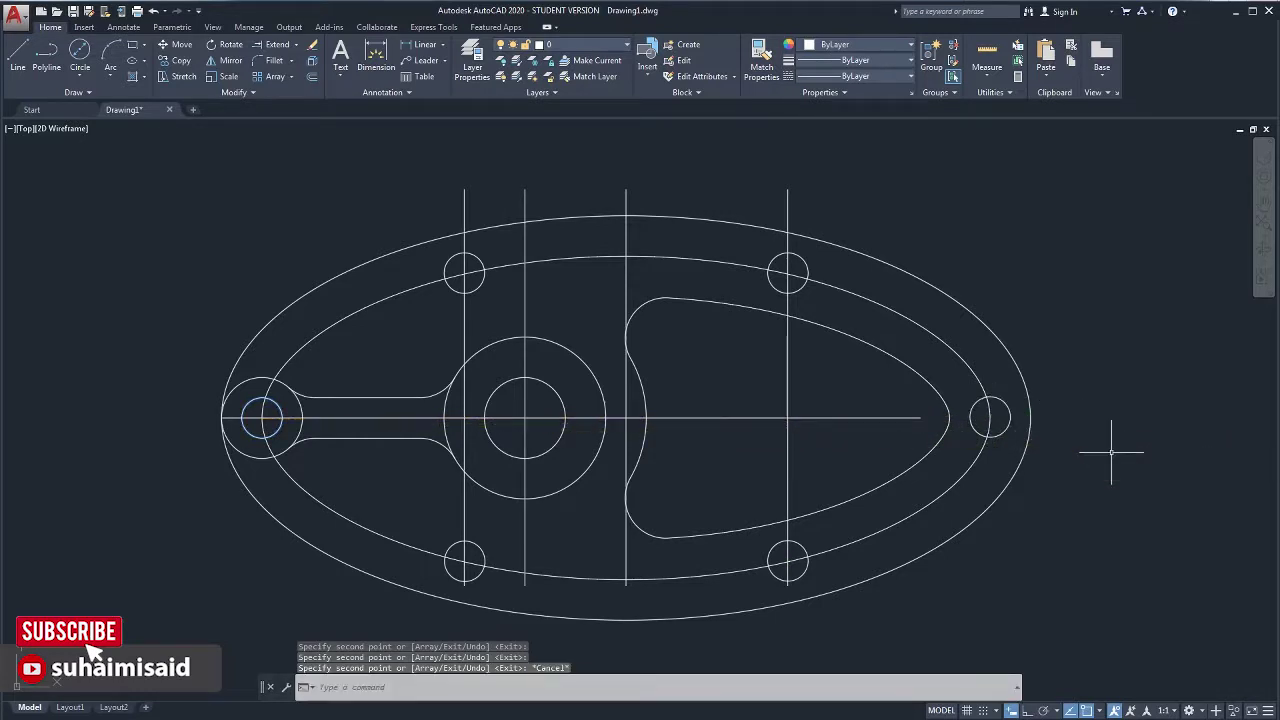
# Delete the horizontal centre line and the four vertical construction lines, then compare with the reference
pyautogui.moveTo(828, 446); pyautogui.dragTo(763, 392)
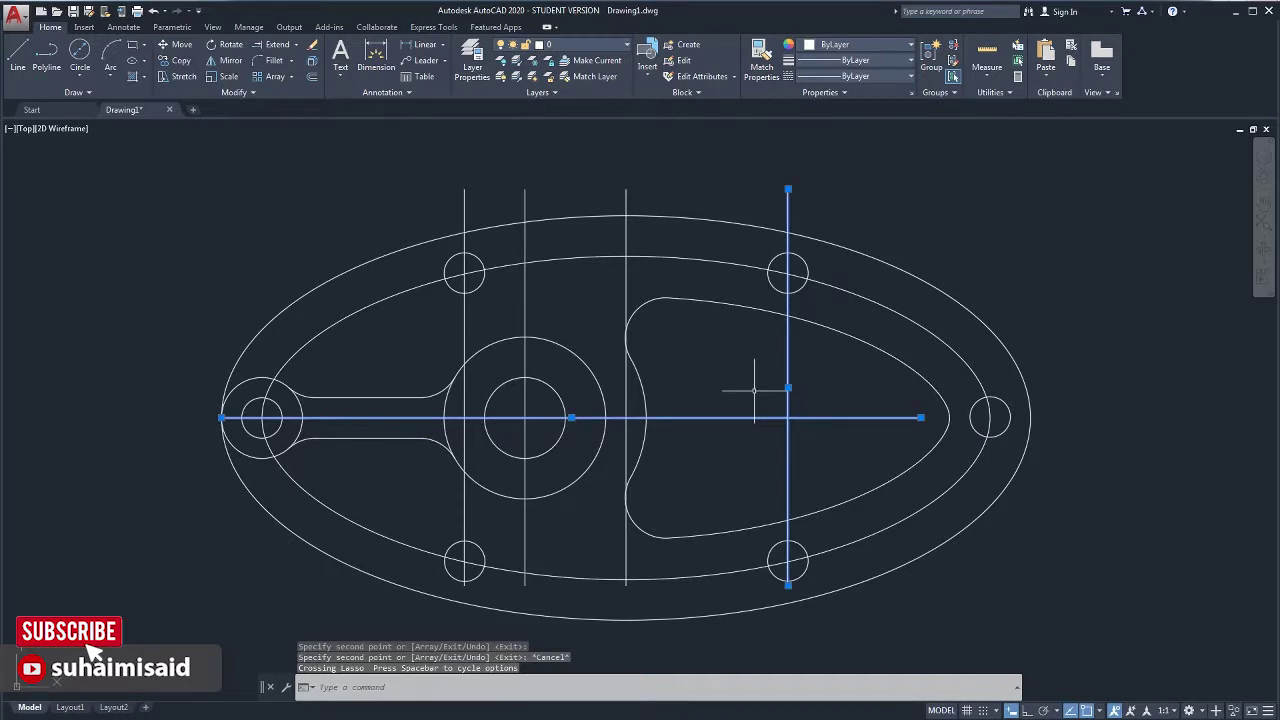
pyautogui.press('Delete')
pyautogui.click(626, 295)
pyautogui.press('Delete')
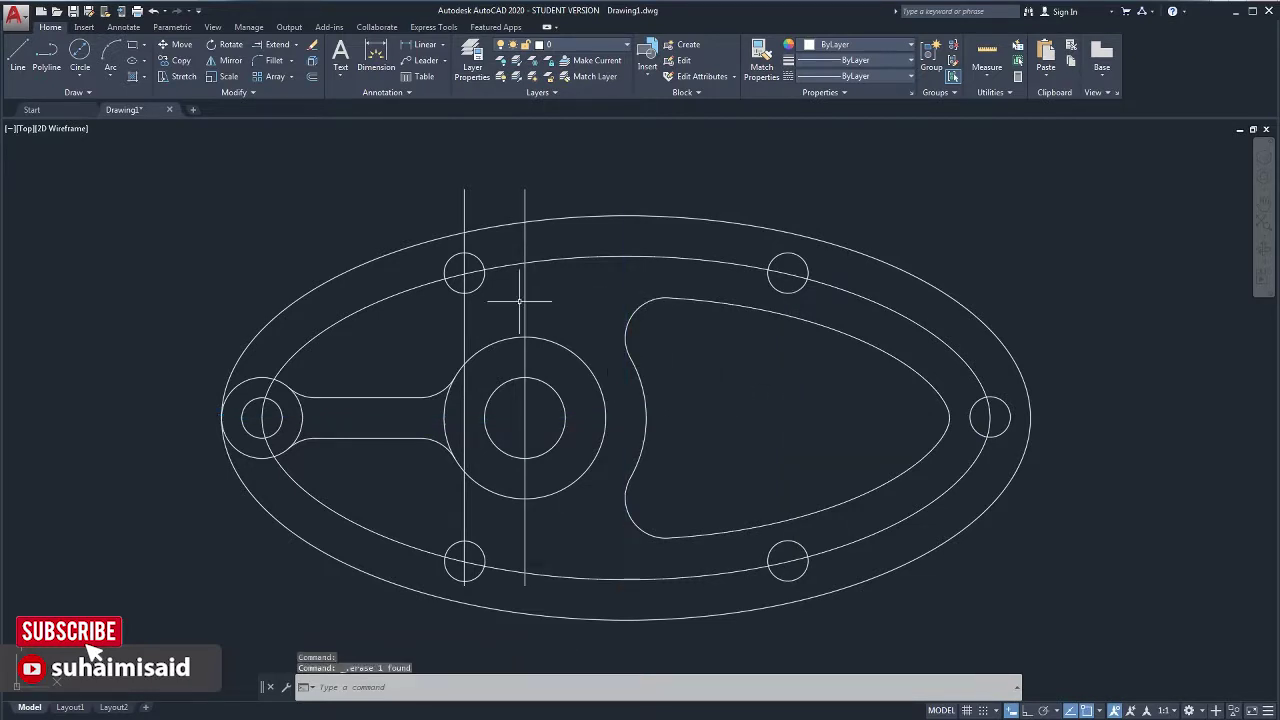
pyautogui.click(525, 292)
pyautogui.press('Delete')
pyautogui.click(465, 310)
pyautogui.press('Delete')
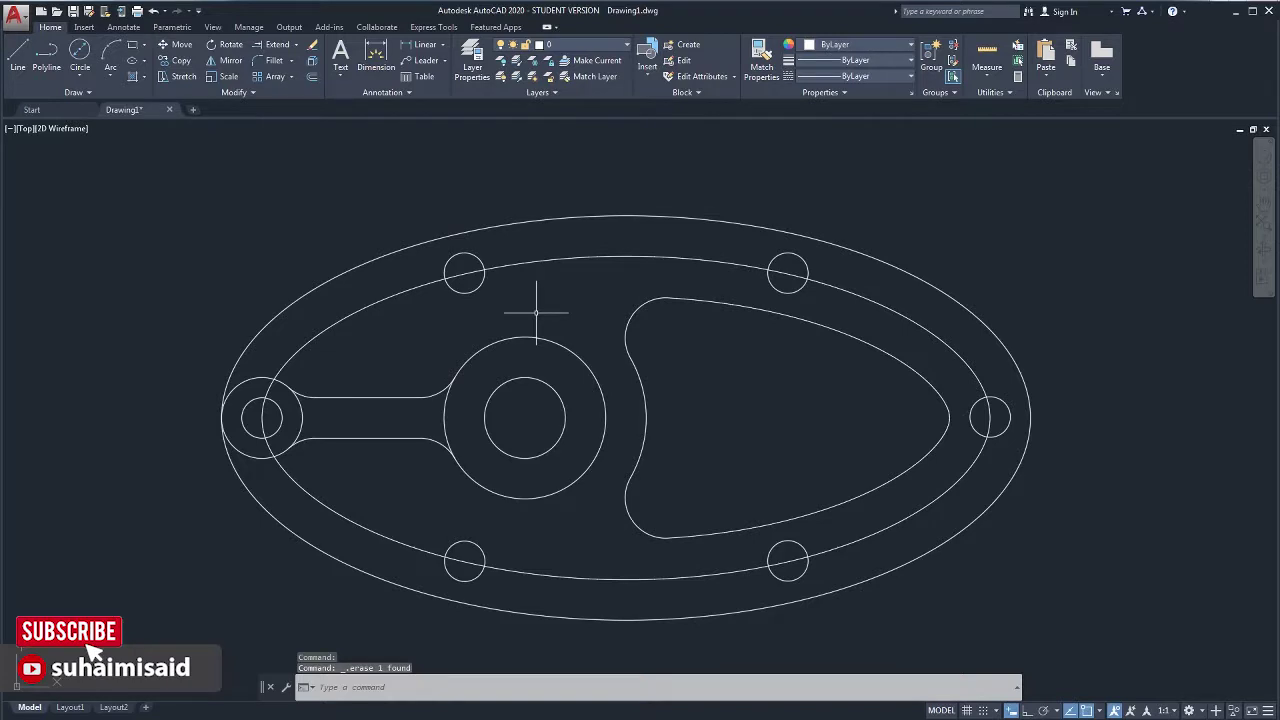
pyautogui.hotkey('alt', 'Tab')
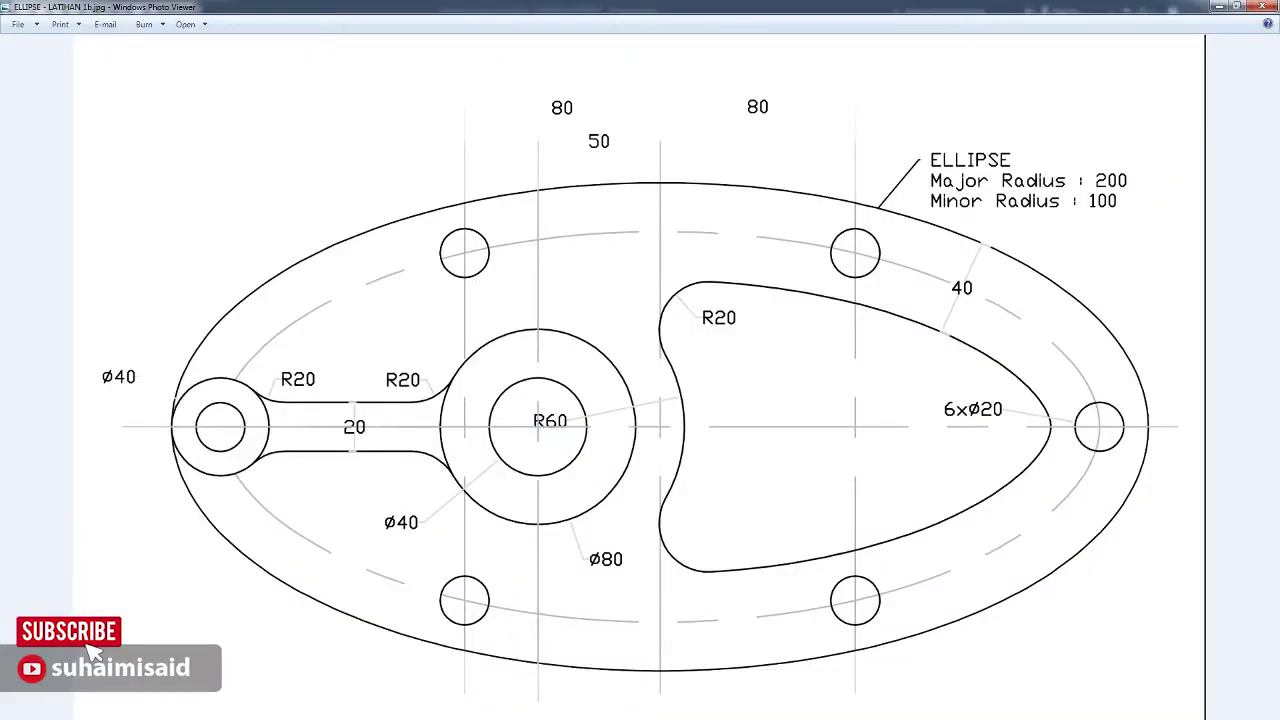
pyautogui.hotkey('alt', 'Tab')
pyautogui.hotkey('alt', 'Tab')
pyautogui.hotkey('alt', 'Tab')
pyautogui.hotkey('alt', 'Tab')
pyautogui.hotkey('alt', 'Tab')
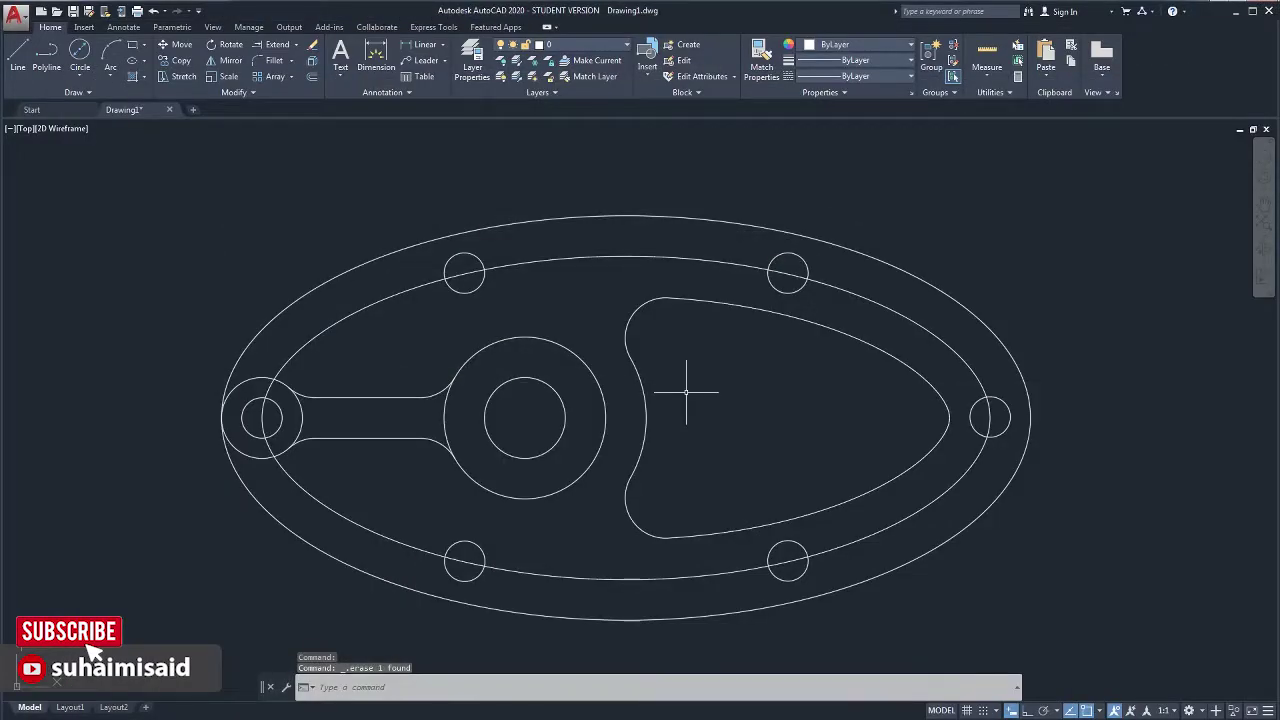